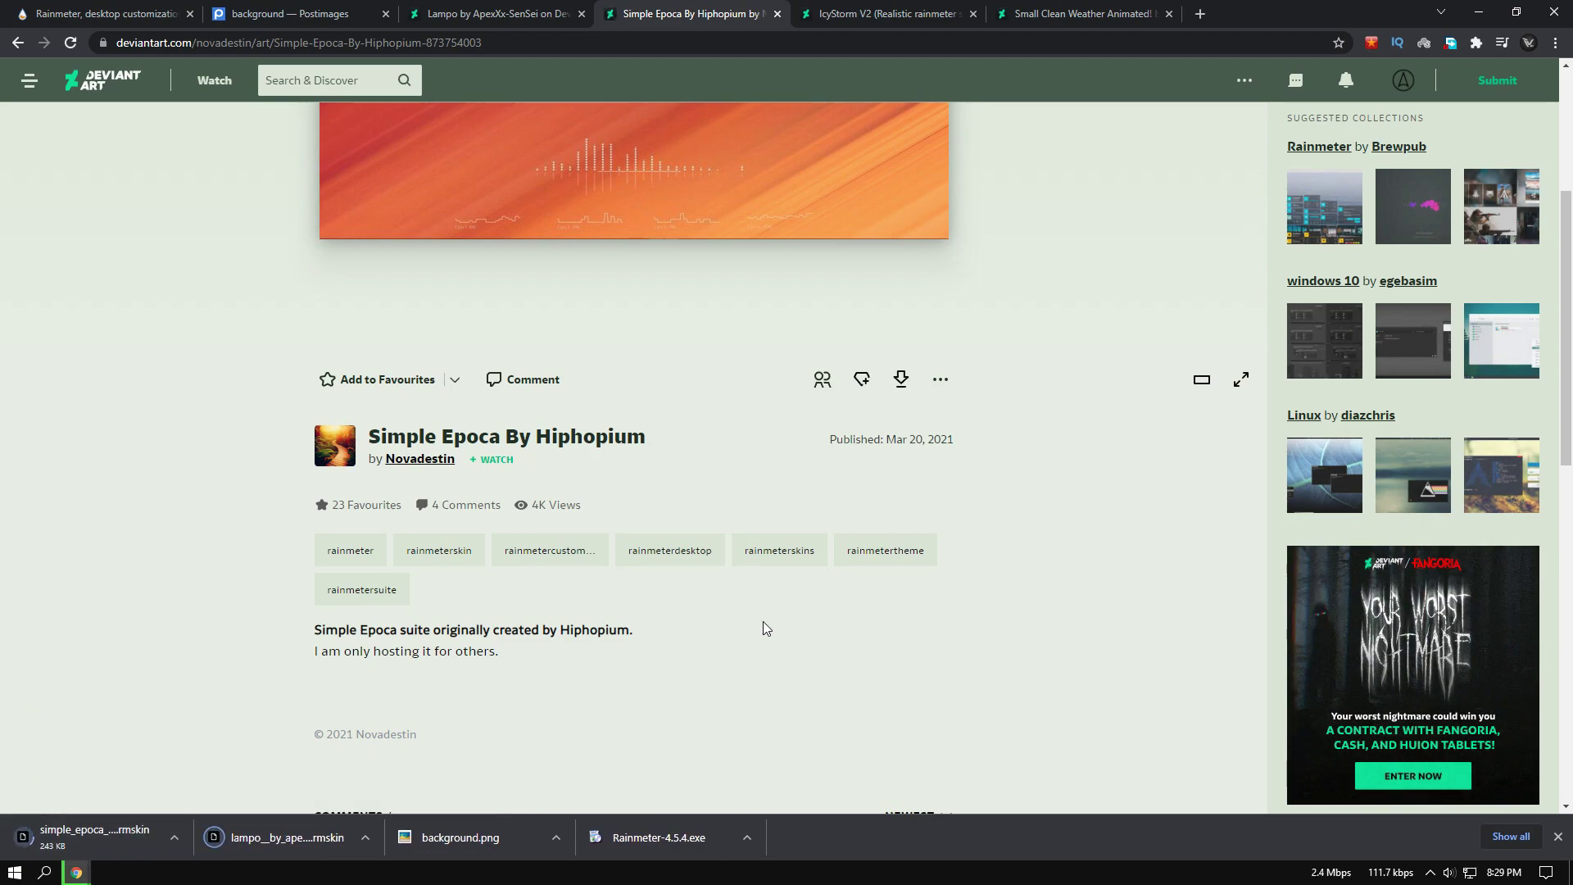
Step: Download the IcyStorm V2 and Small Clean Weather Animated! skins from their DeviantArt pages
{"action": "left_click", "coordinate": [865, 17]}
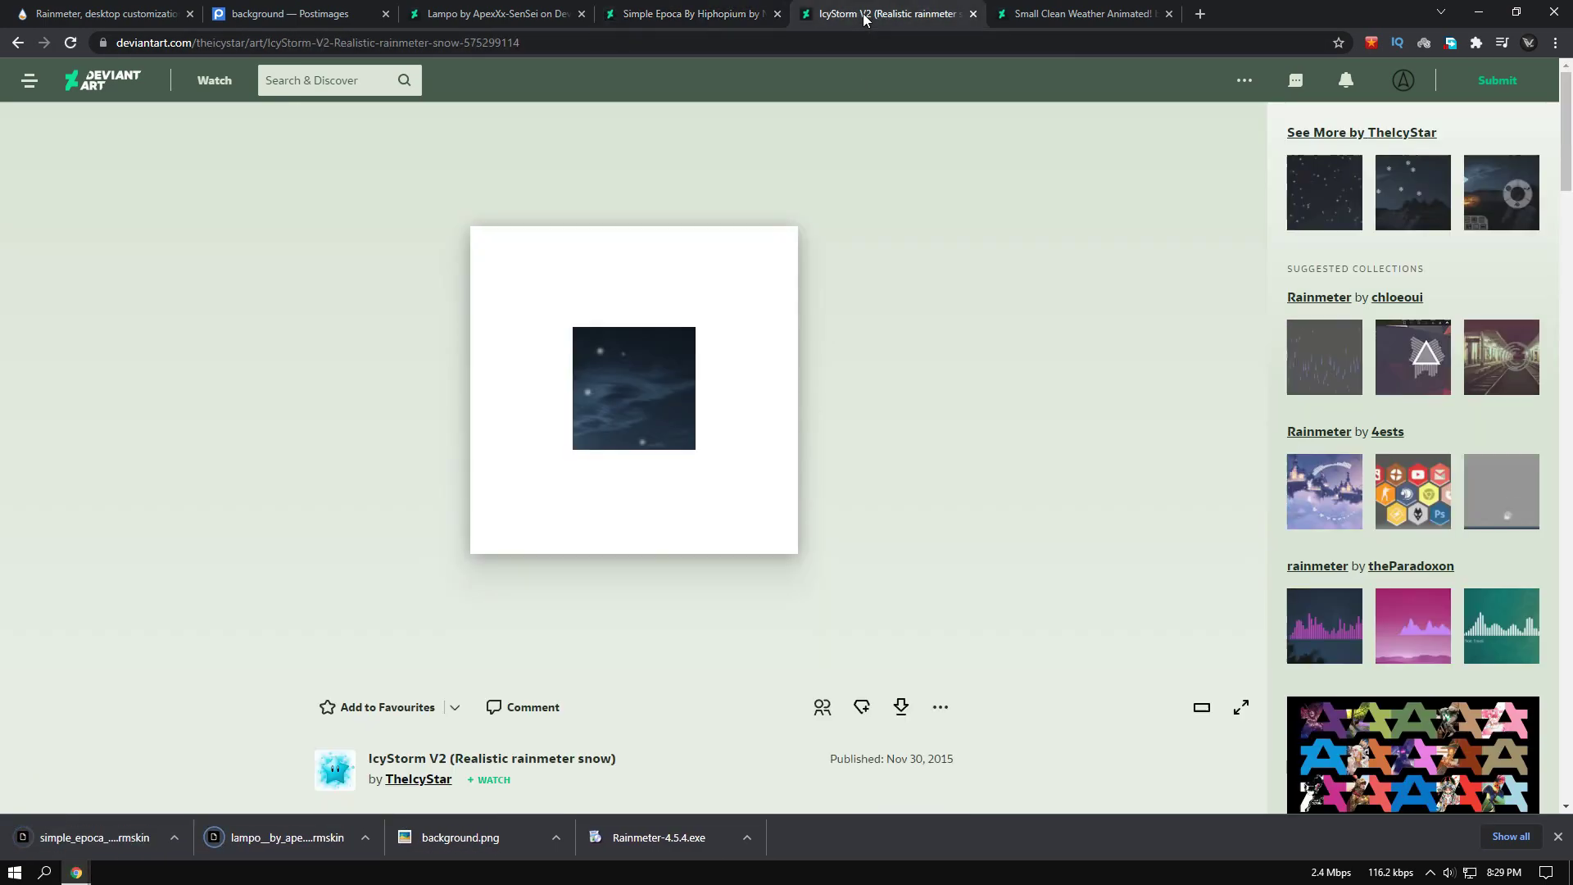
{"action": "scroll", "coordinate": [750, 160], "scroll_direction": "down", "scroll_amount": 2}
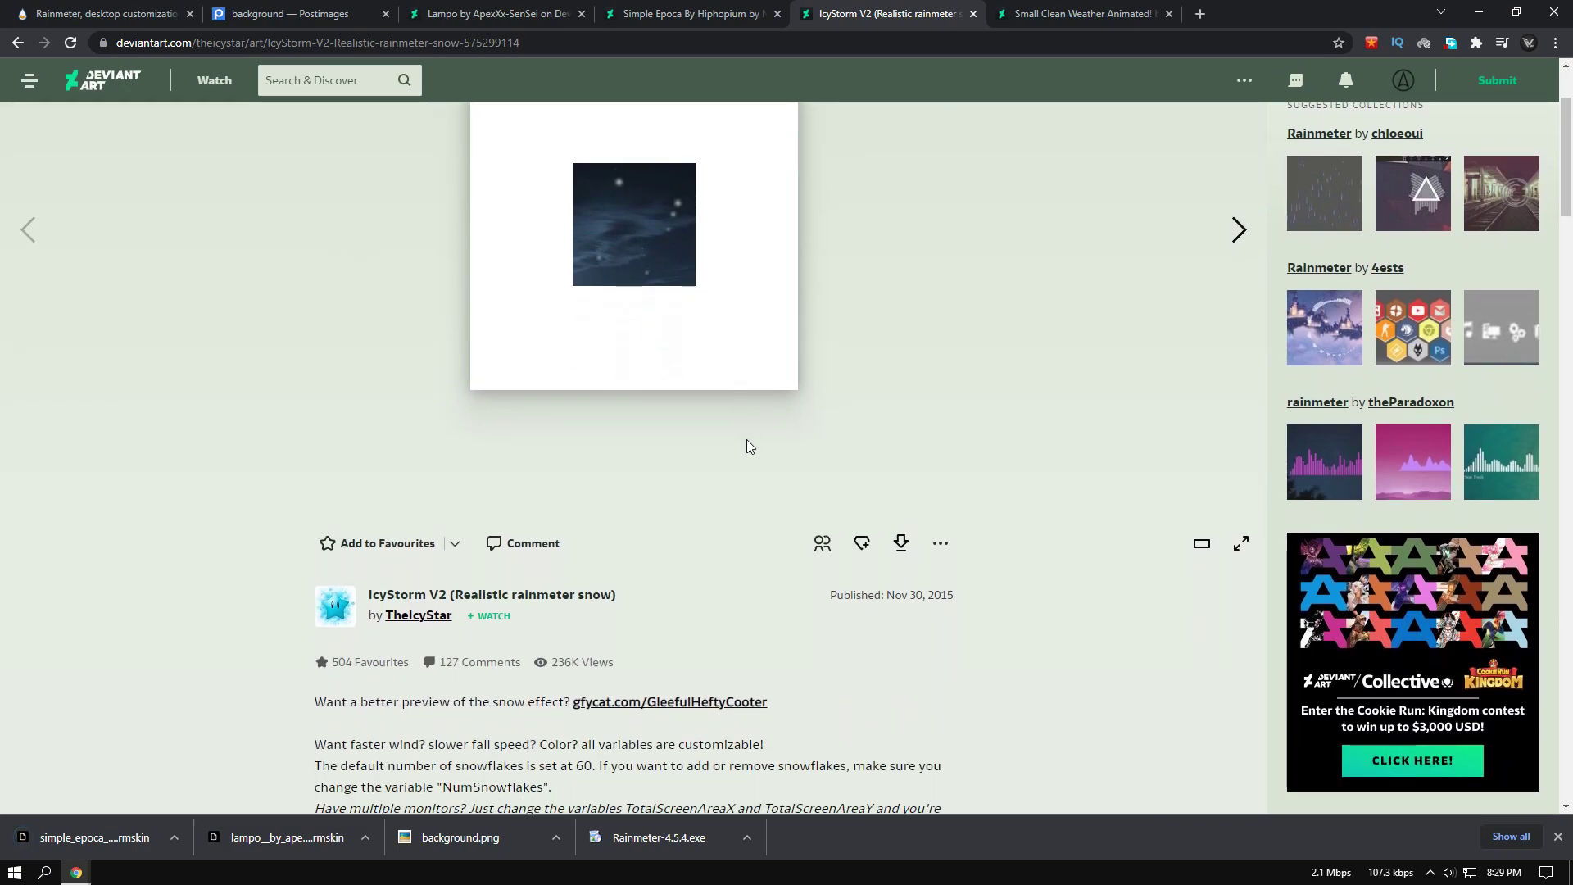
{"action": "left_click", "coordinate": [901, 543]}
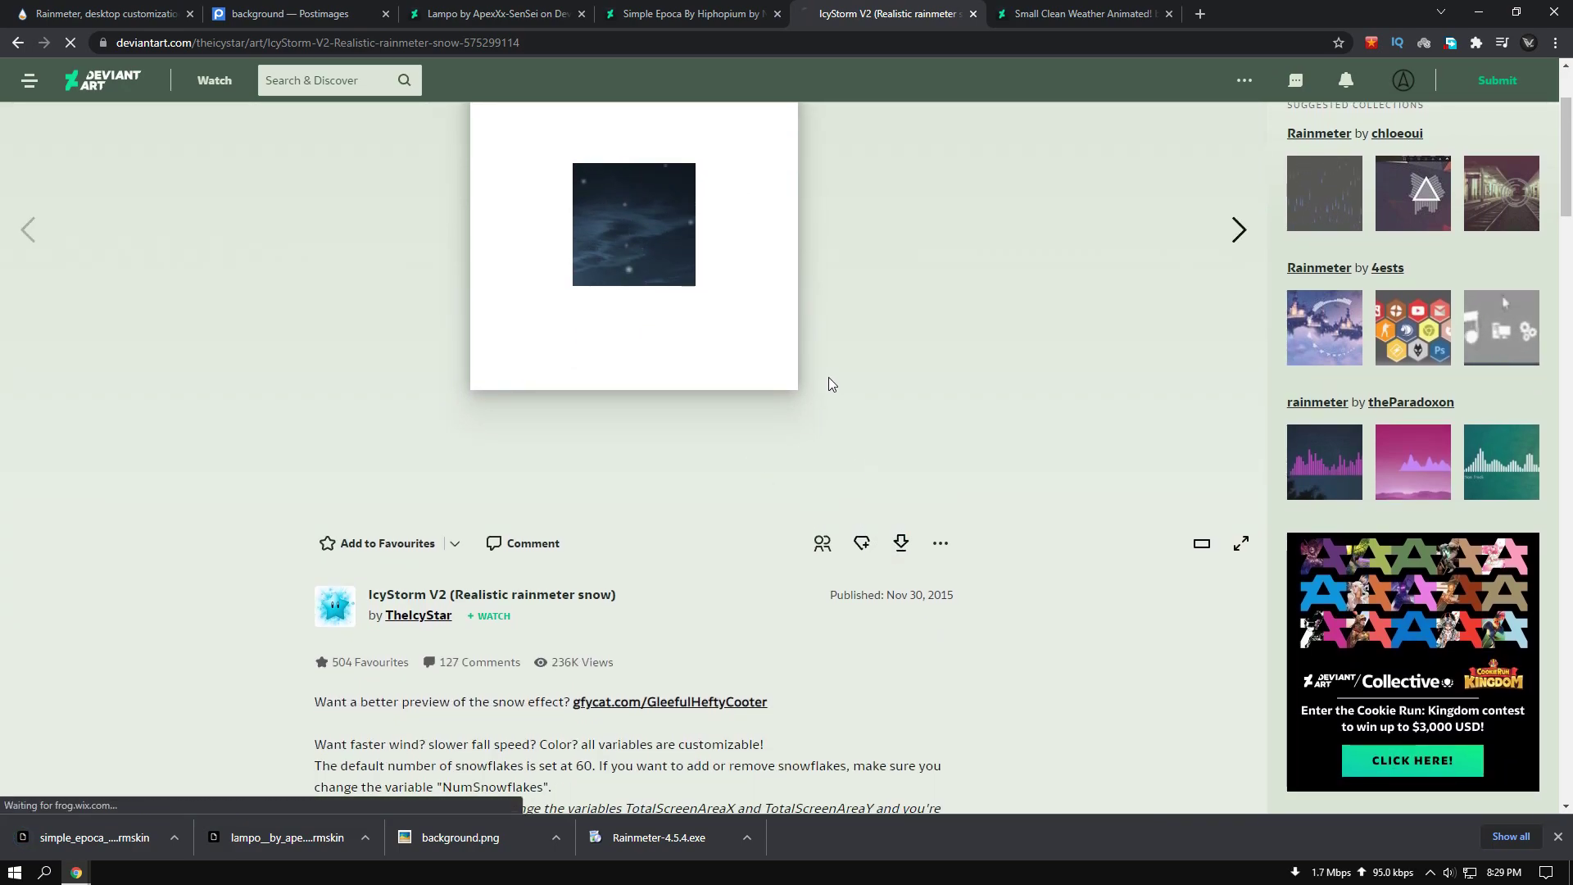
{"action": "left_click", "coordinate": [1005, 14]}
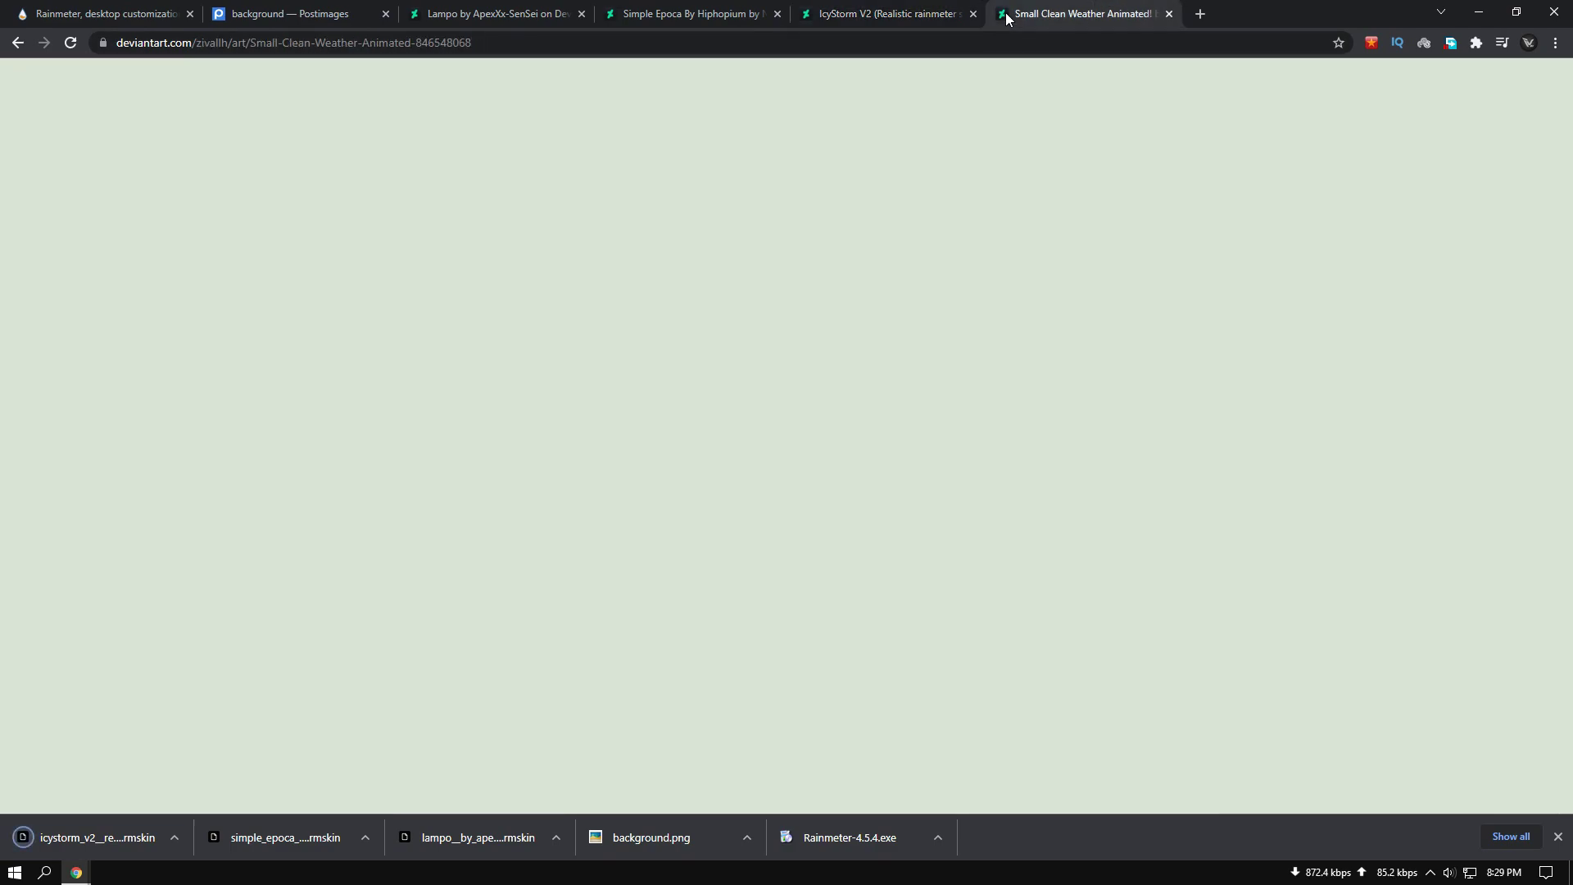
{"action": "scroll", "coordinate": [697, 137], "scroll_direction": "down", "scroll_amount": 3}
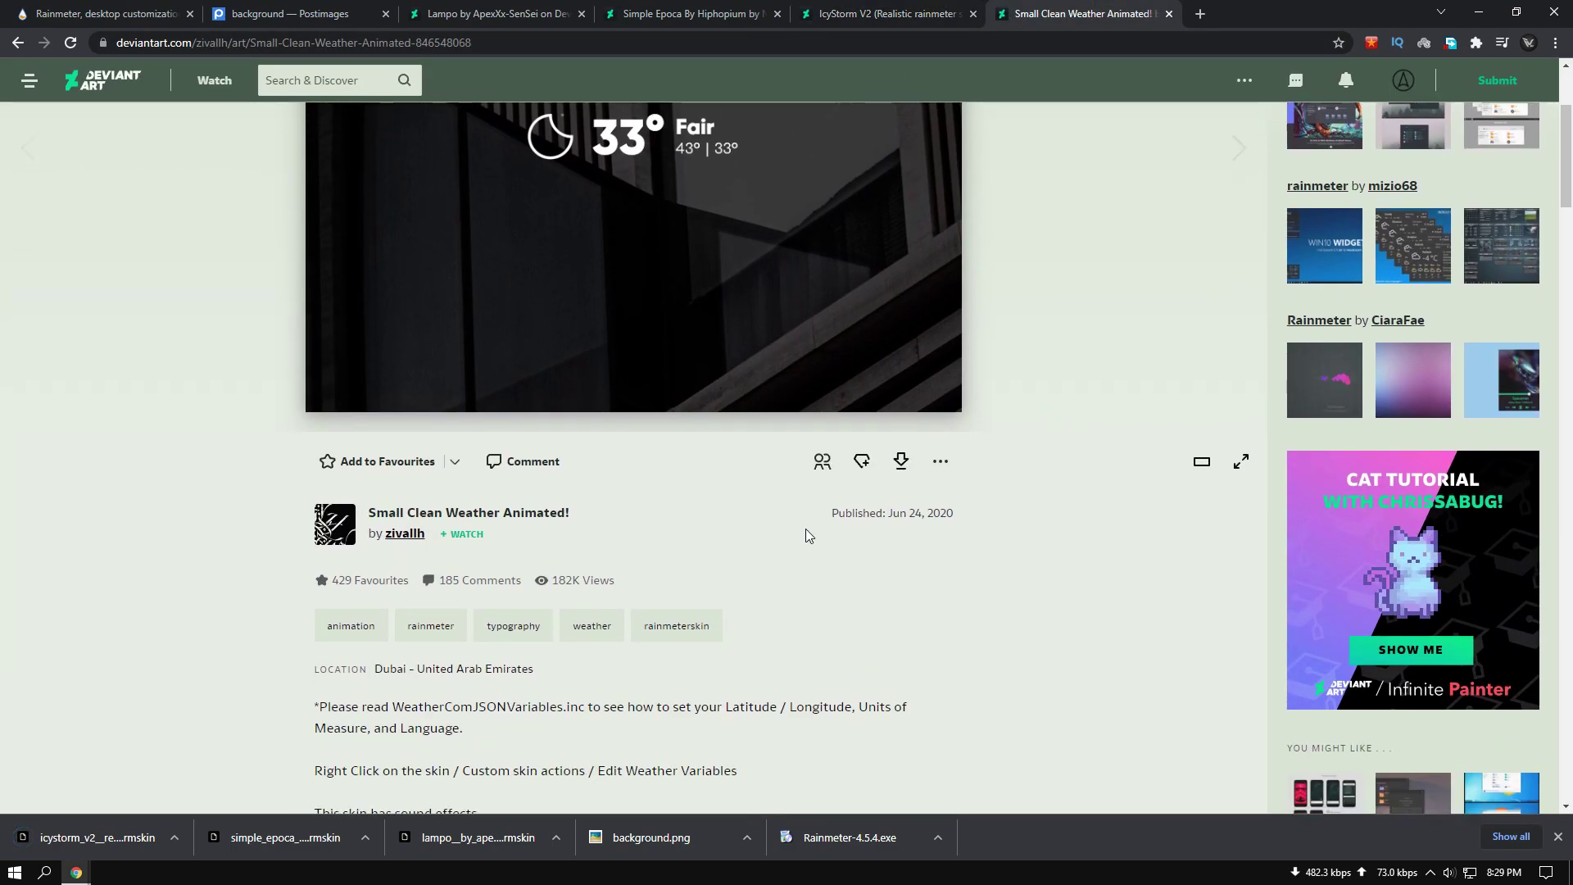
{"action": "left_click", "coordinate": [901, 462]}
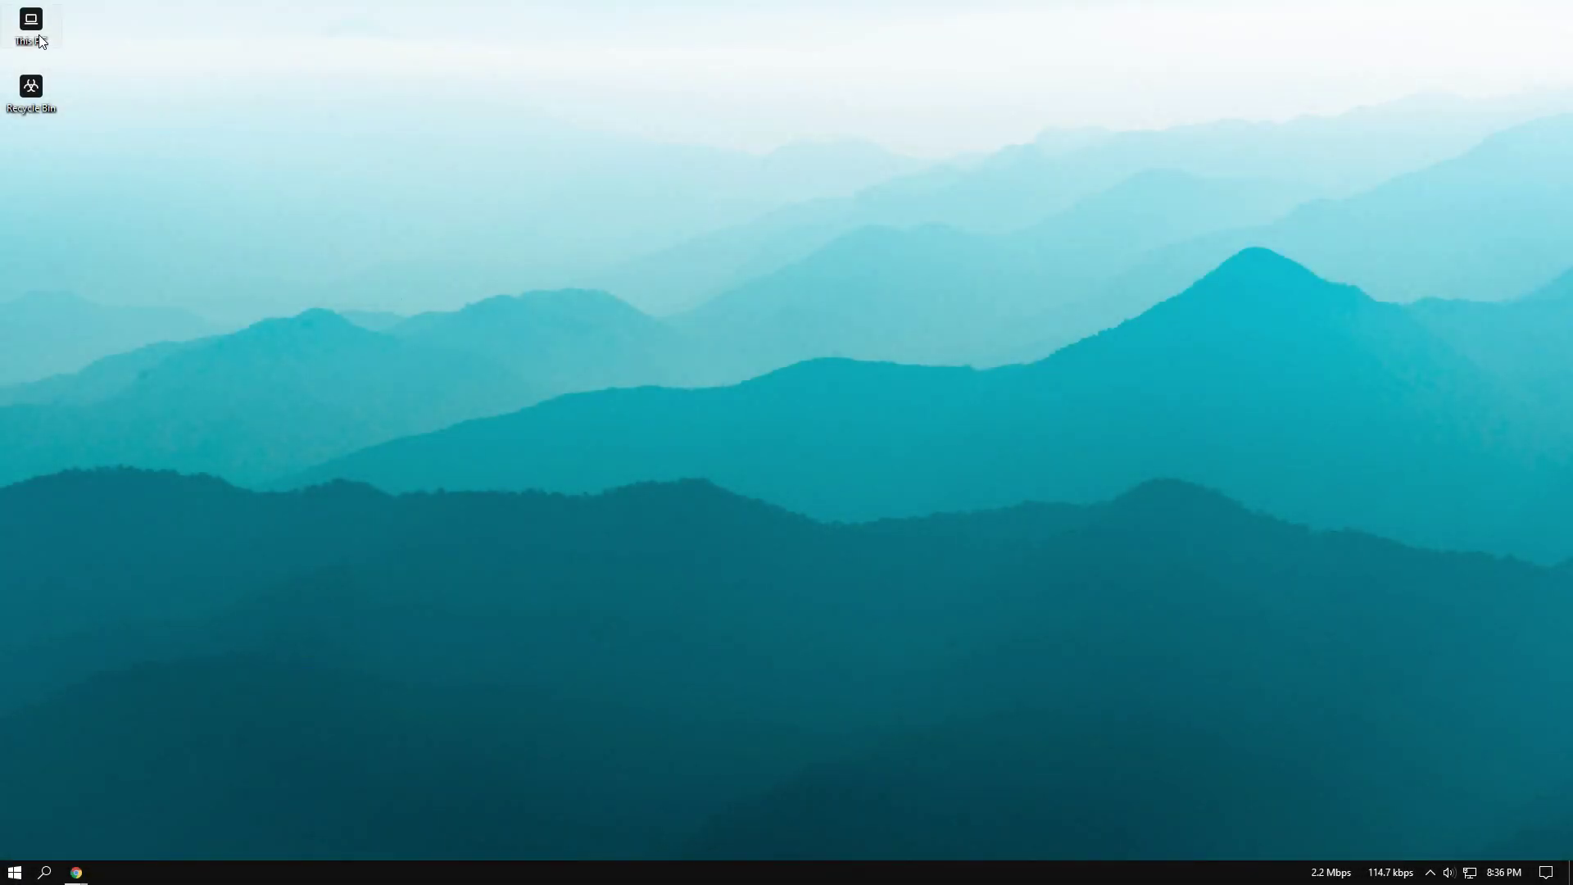
Step: Open the Downloads folder from This PC and set background.png as the desktop background
{"action": "double_click", "coordinate": [36, 32]}
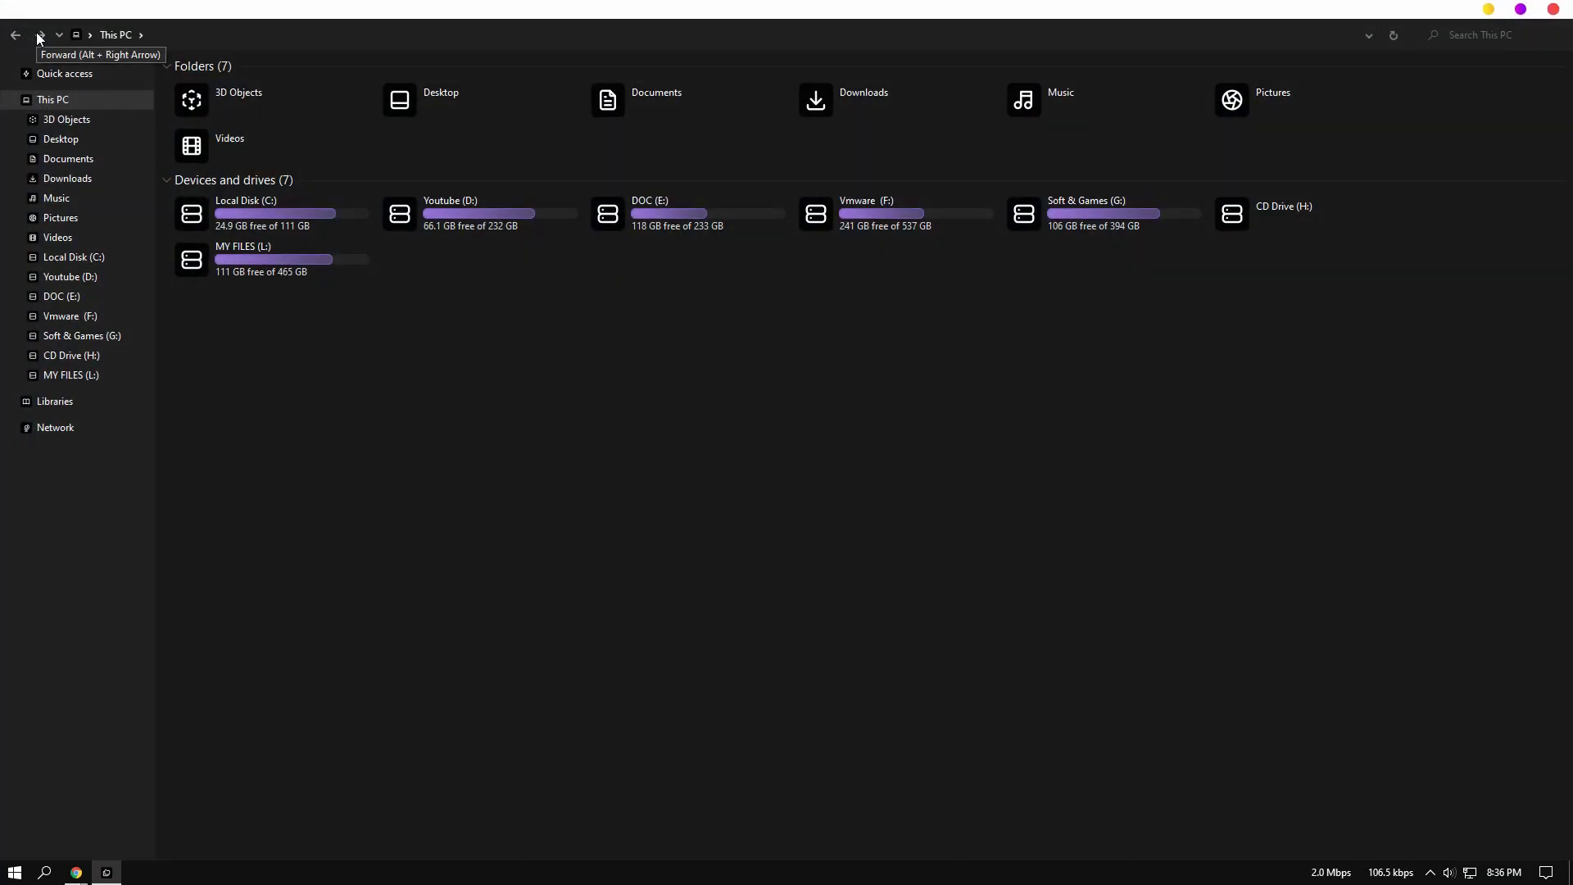
{"action": "left_click", "coordinate": [37, 179]}
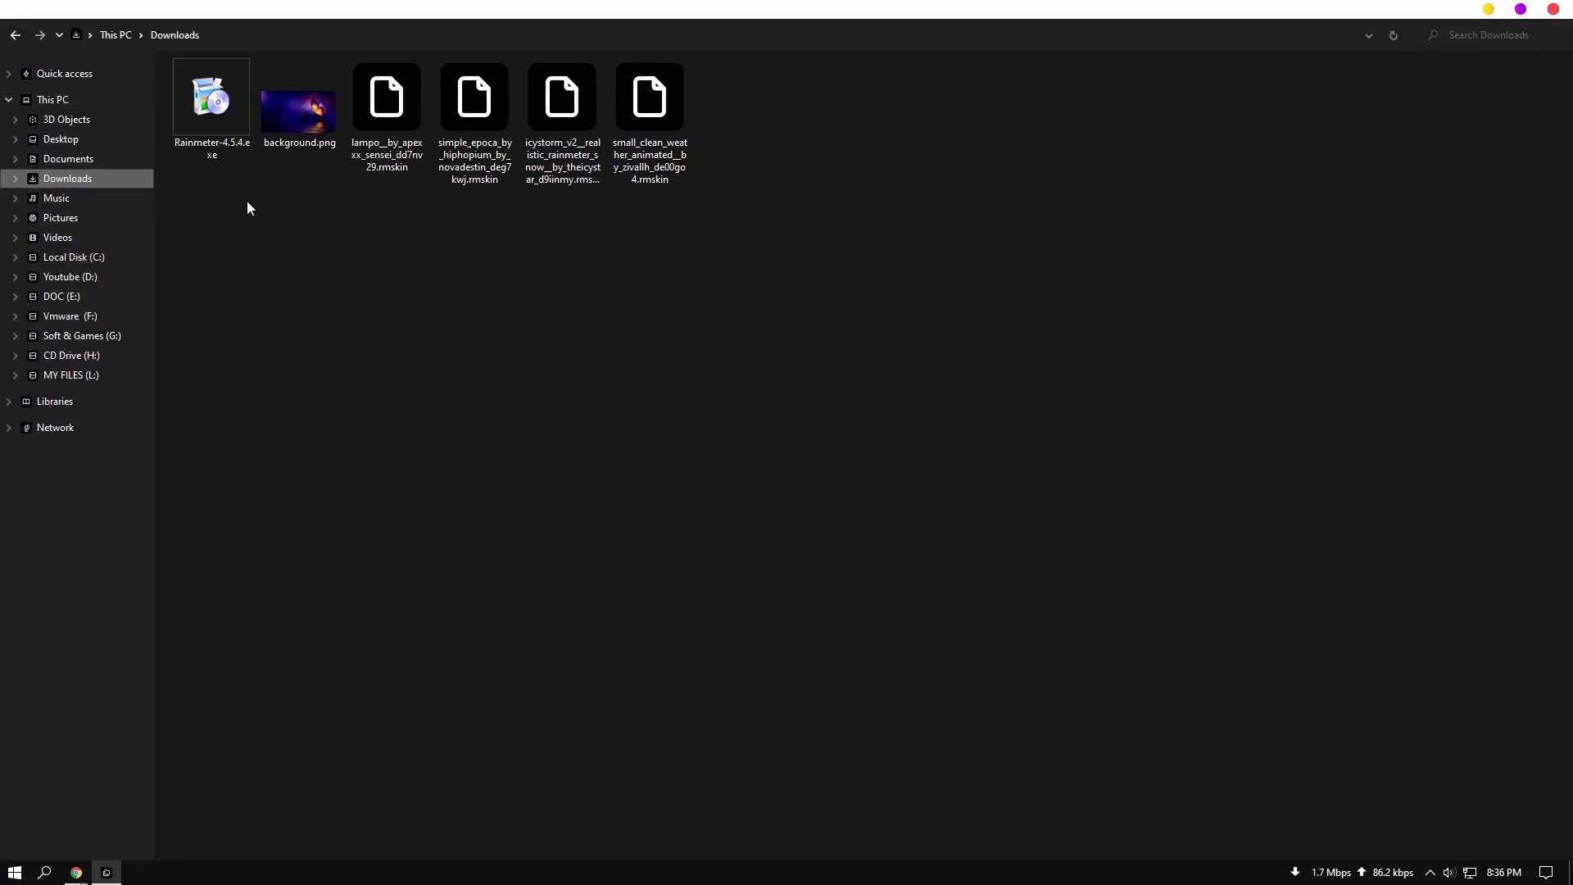
{"action": "right_click", "coordinate": [297, 109]}
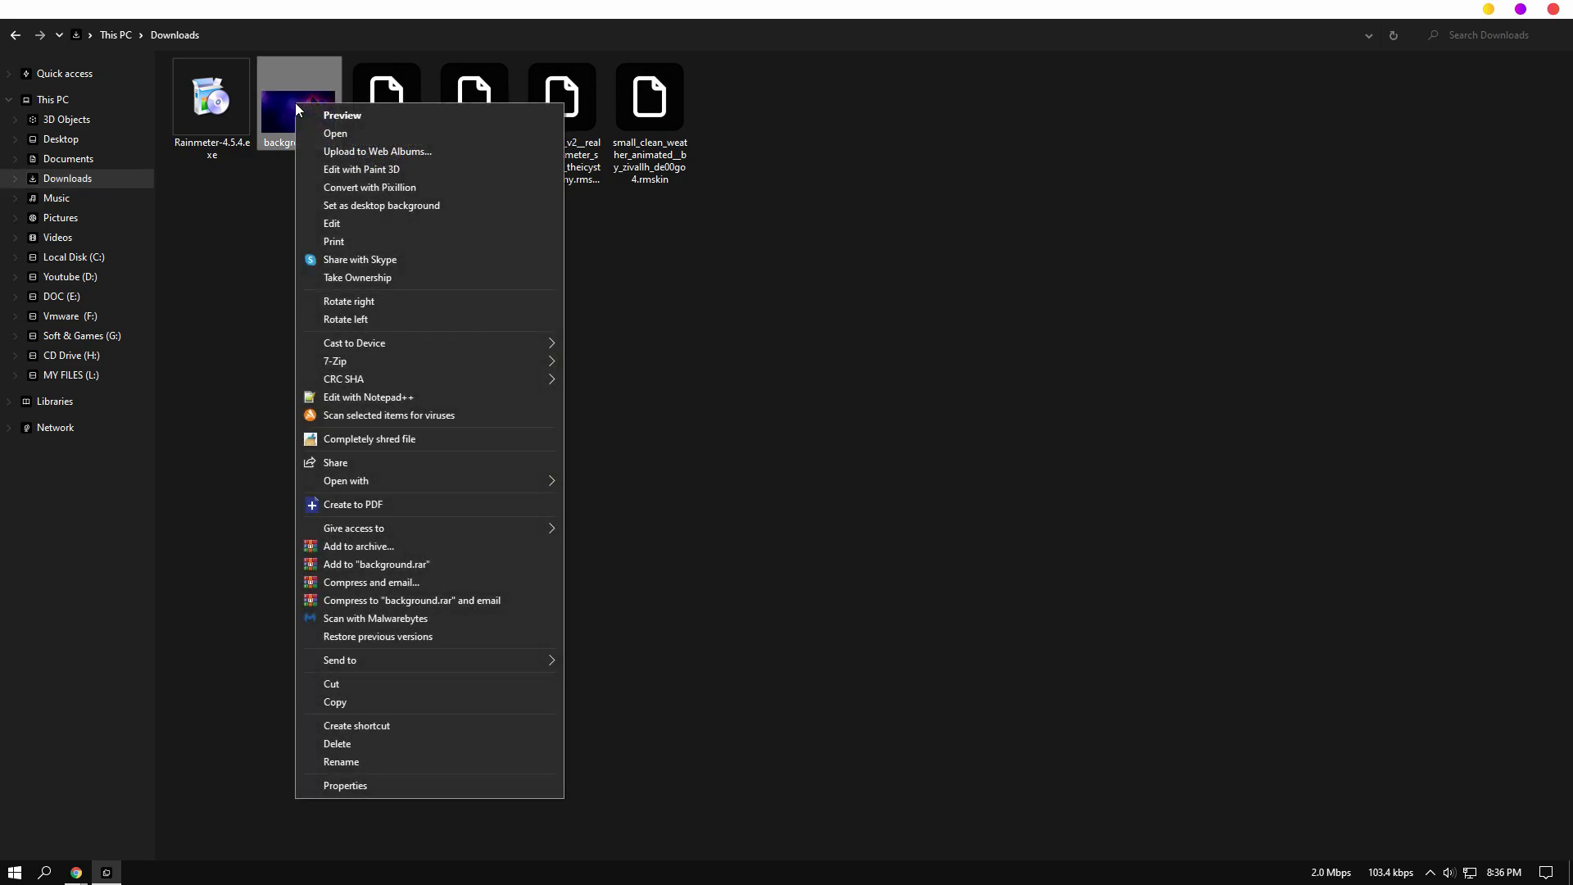
{"action": "left_click", "coordinate": [358, 206]}
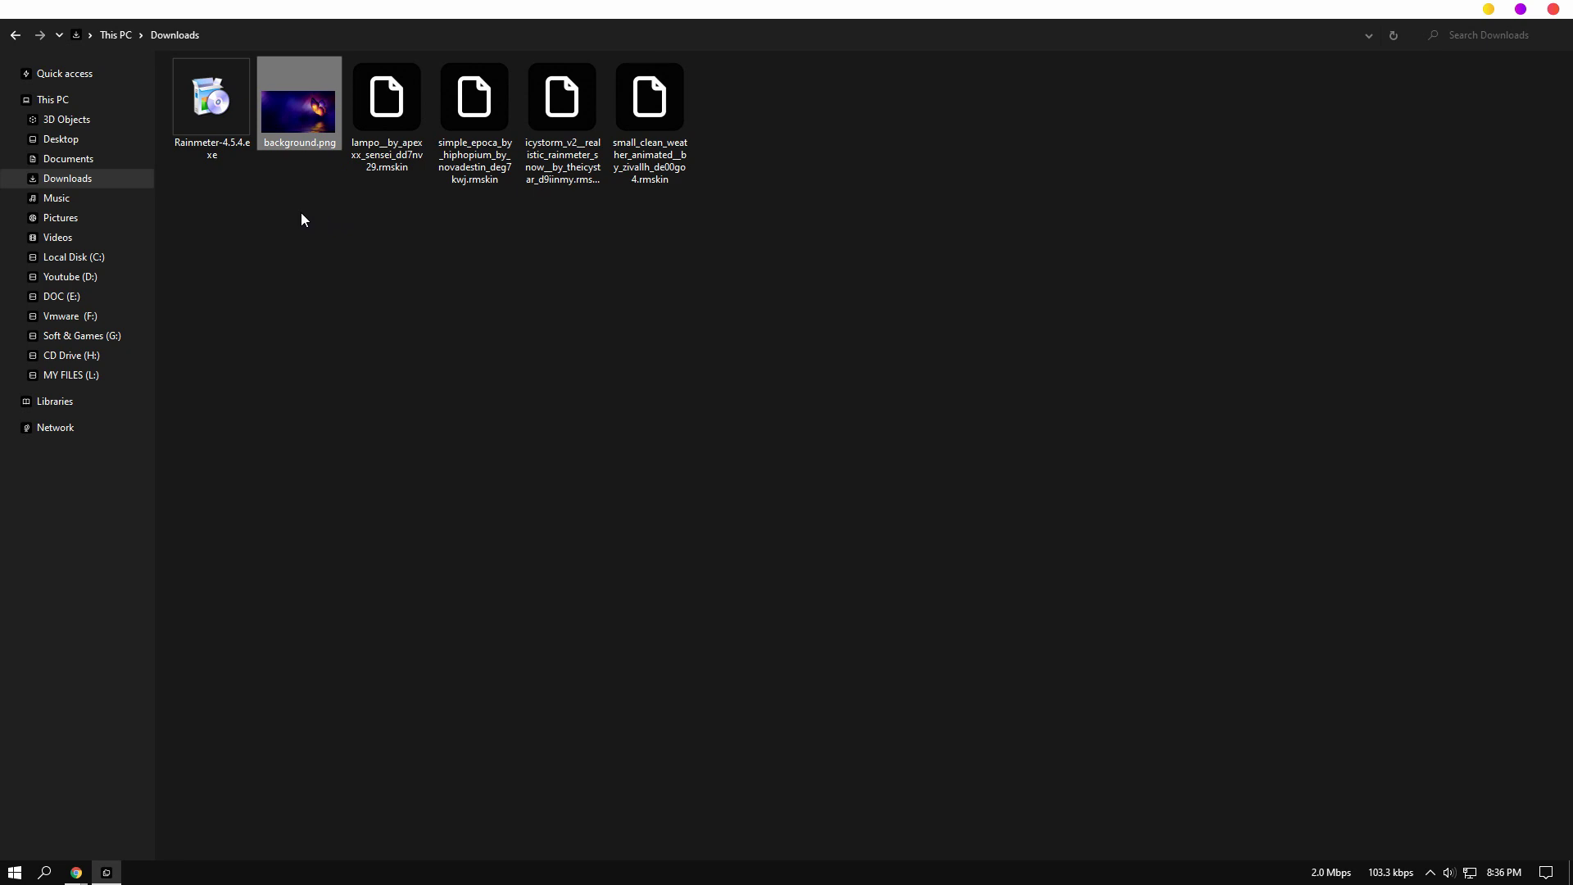
Step: Install Rainmeter from Rainmeter-4.5.4.exe in English with the standard installation, and run it on finishing
{"action": "left_click", "coordinate": [211, 145]}
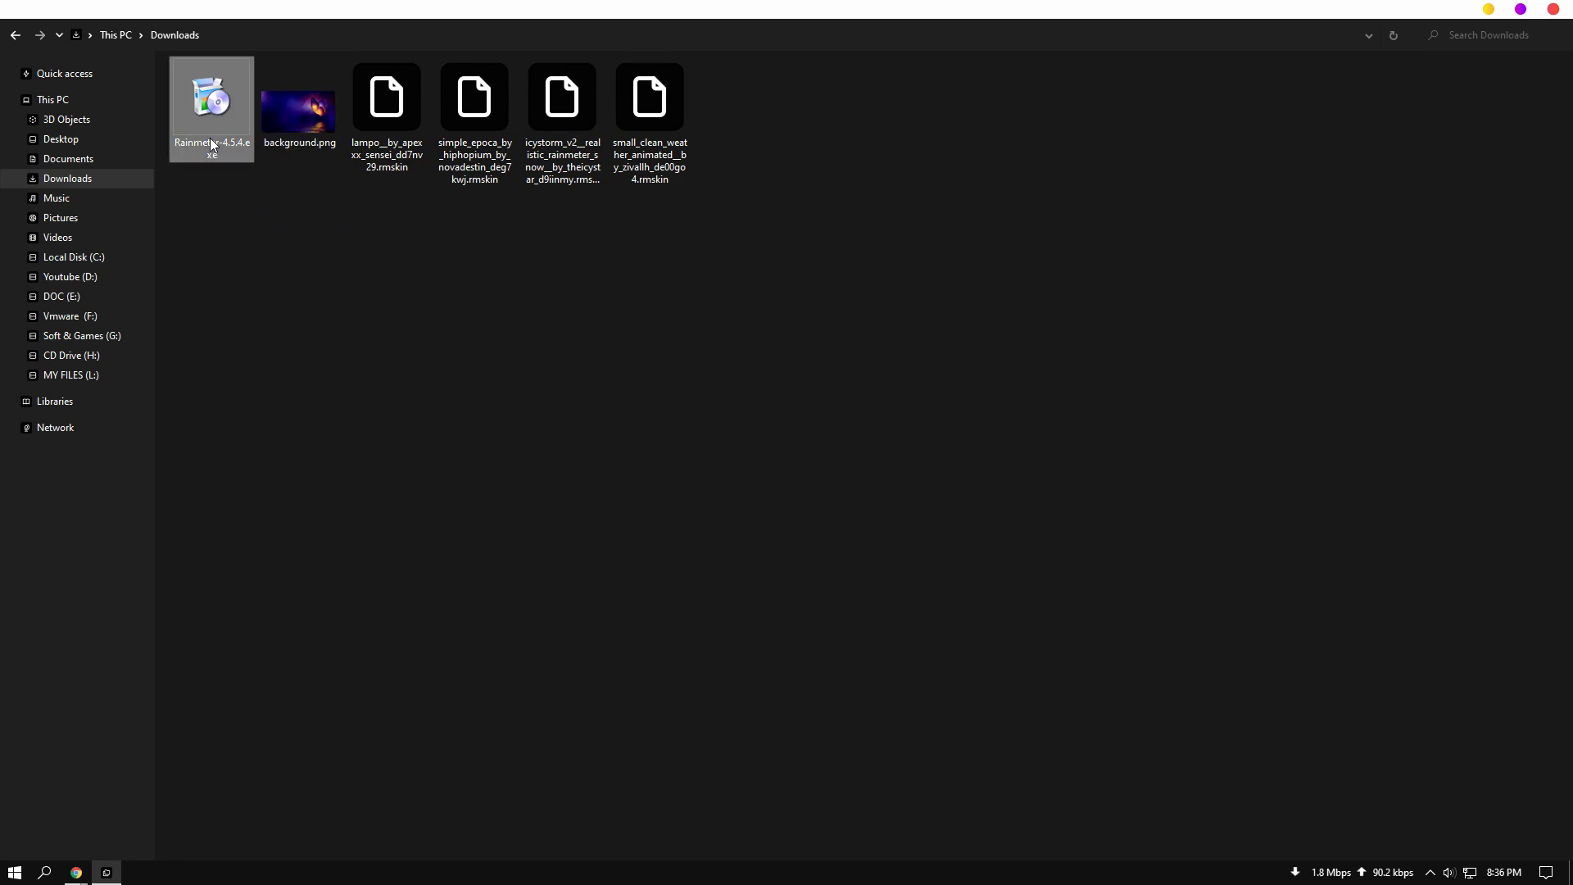
{"action": "double_click", "coordinate": [211, 145]}
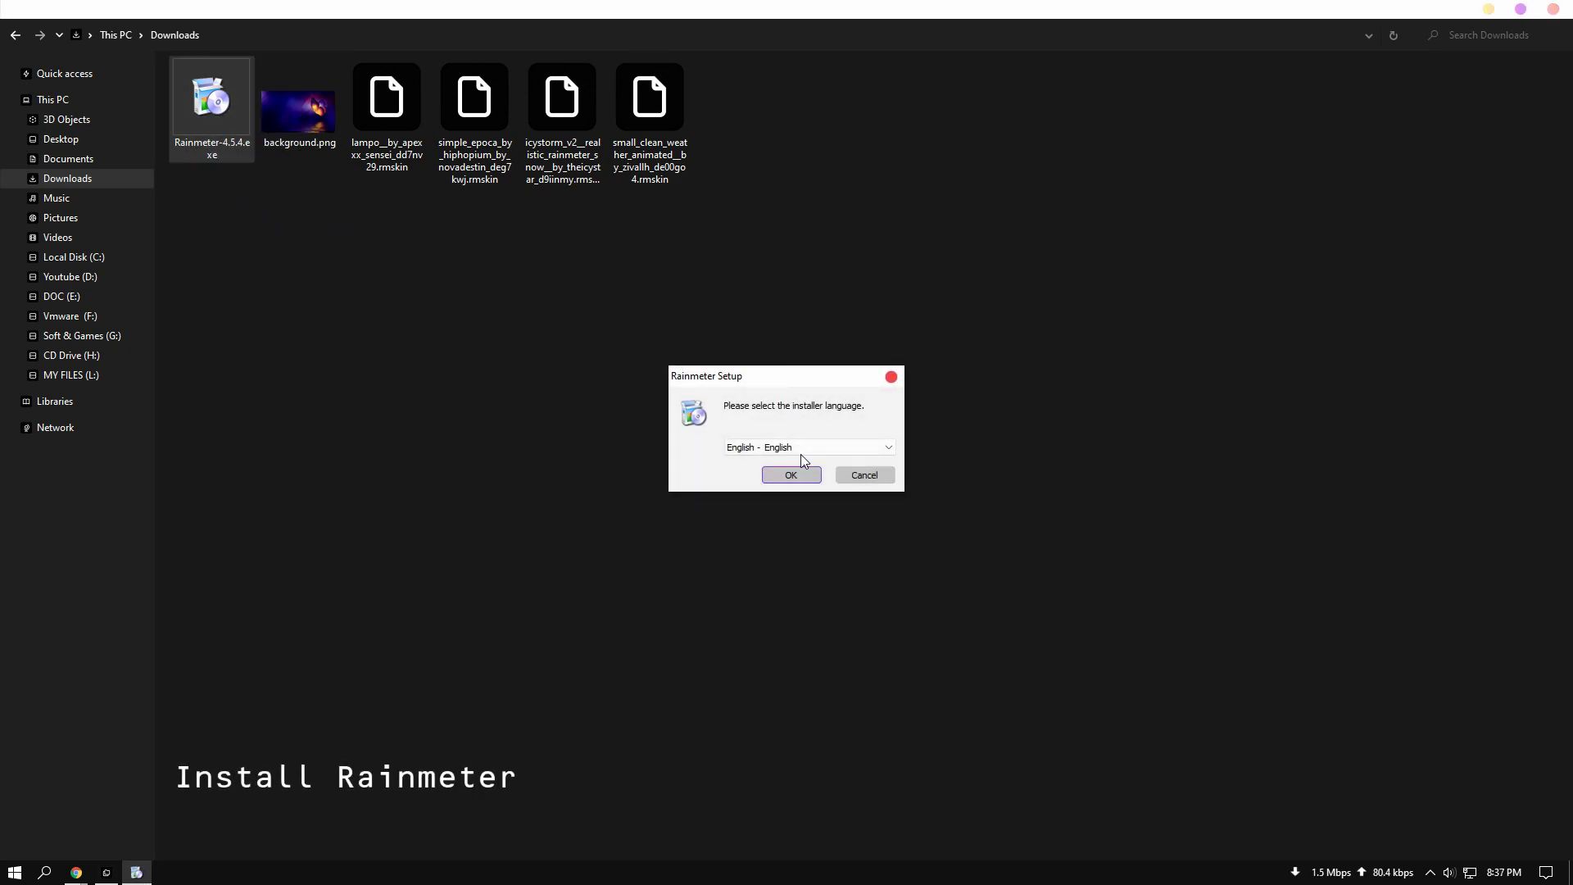
{"action": "left_click", "coordinate": [793, 474]}
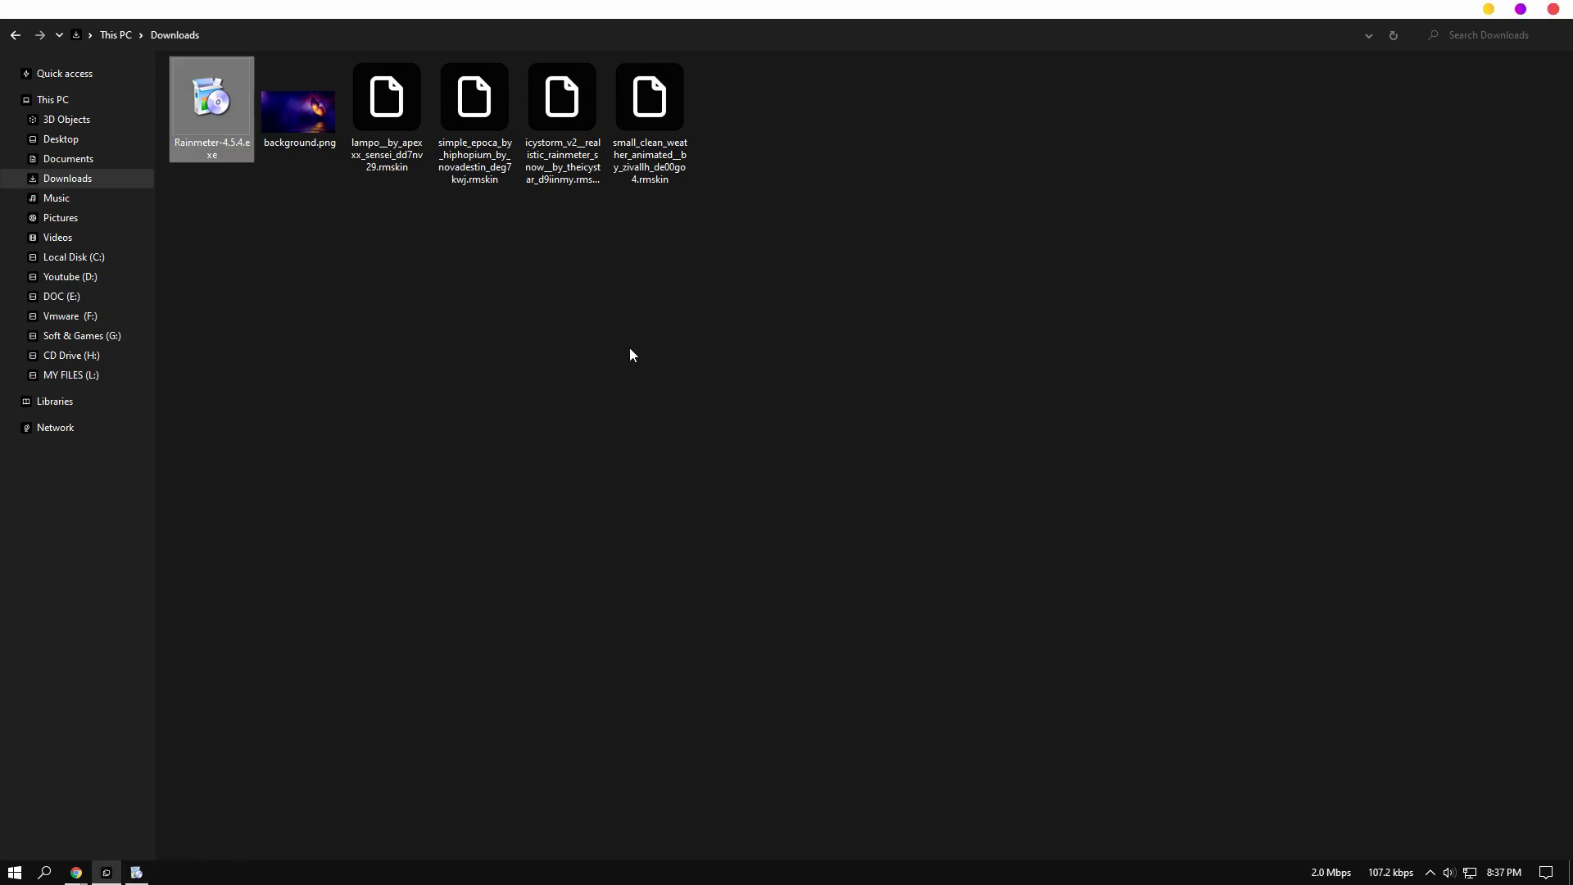
{"action": "left_click_drag", "start_coordinate": [719, 13], "coordinate": [697, 396]}
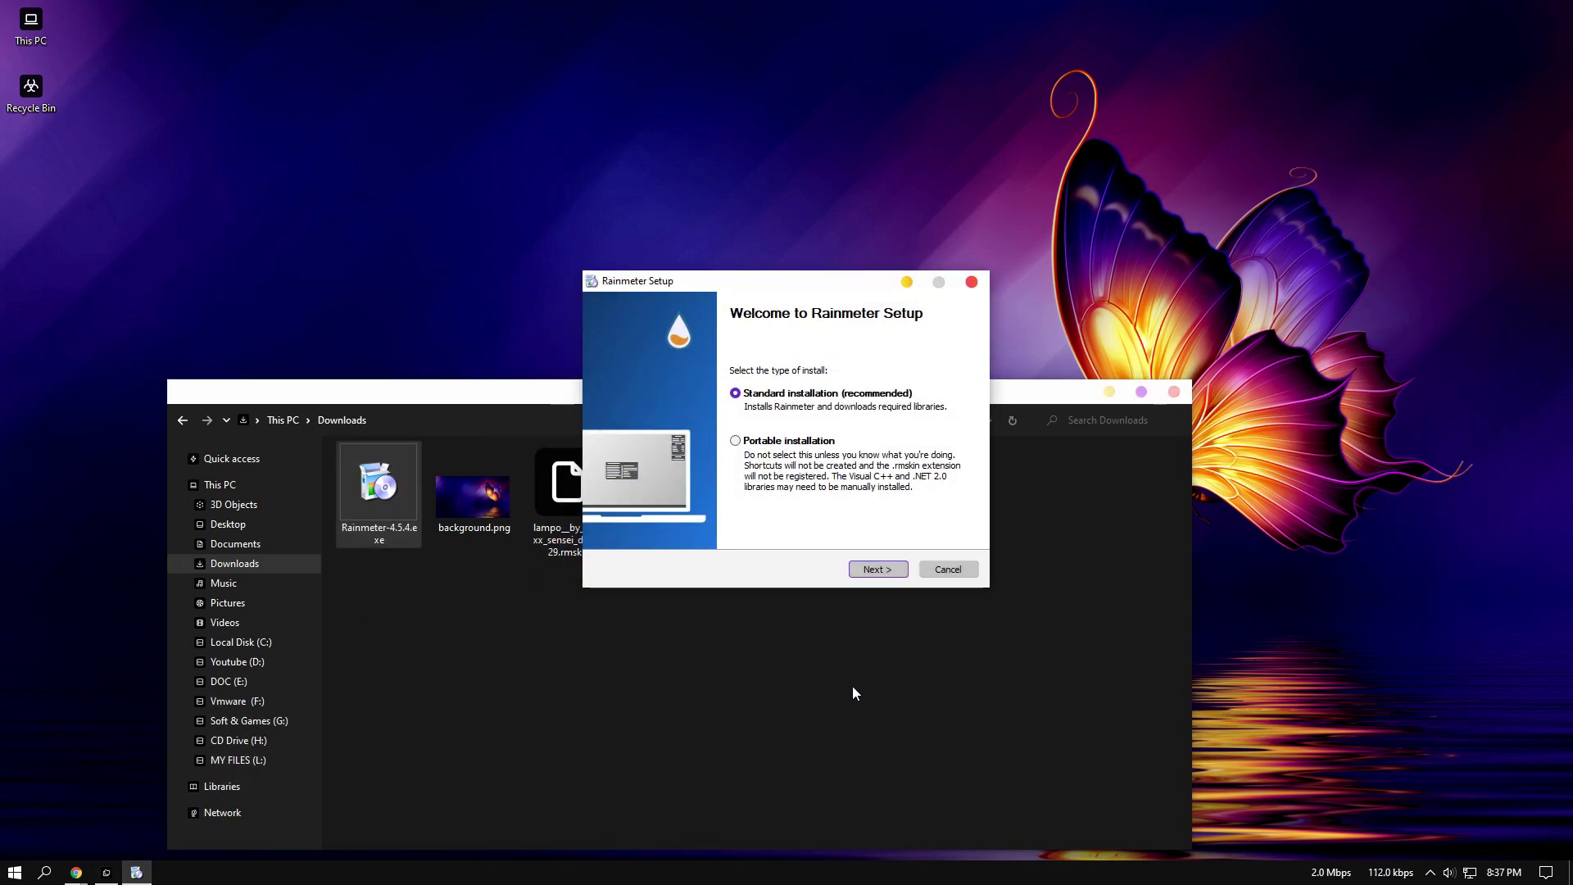
{"action": "left_click", "coordinate": [878, 569]}
{"action": "left_click", "coordinate": [878, 569]}
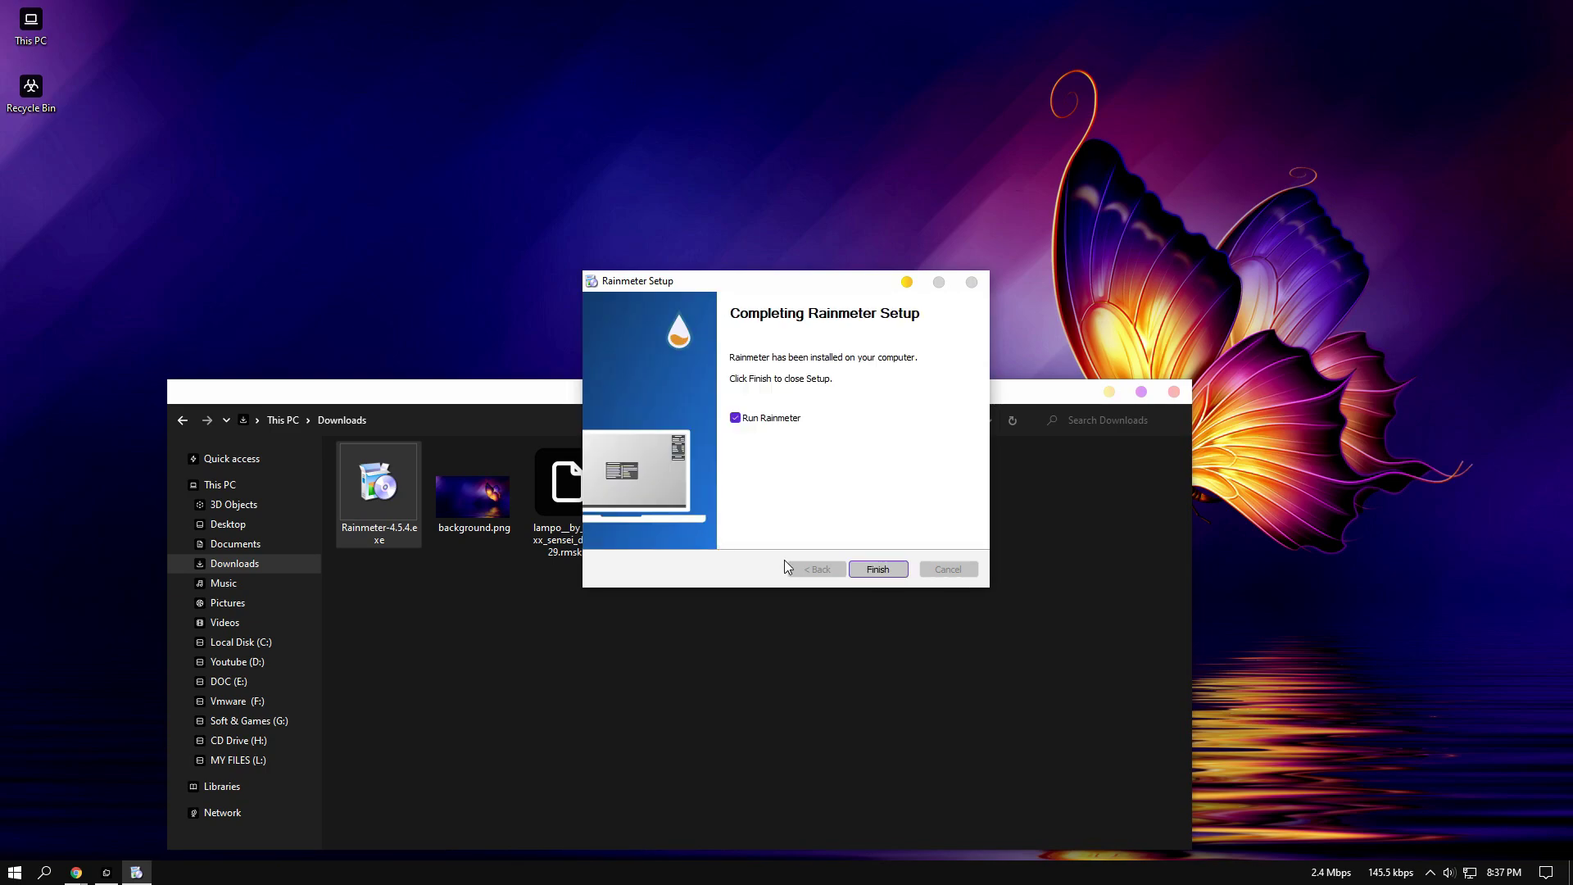
{"action": "left_click", "coordinate": [875, 567]}
Step: Unload the default illustro Welcome, Disks, System and Clock skins from the desktop
{"action": "right_click", "coordinate": [944, 502]}
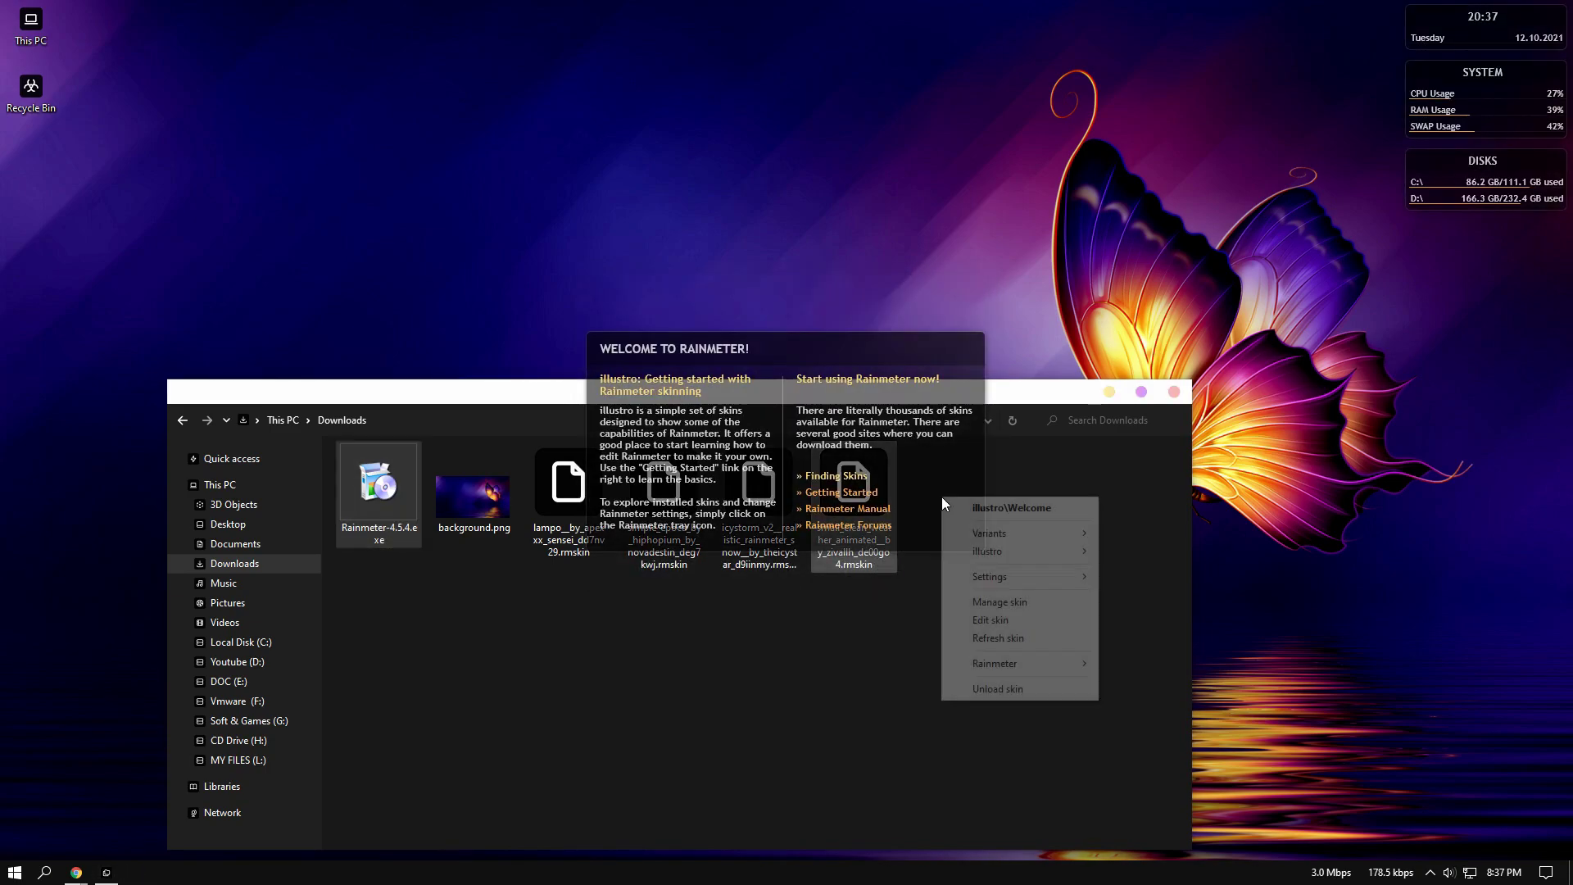
{"action": "left_click", "coordinate": [998, 689]}
{"action": "right_click", "coordinate": [1501, 197]}
{"action": "left_click", "coordinate": [1482, 382]}
{"action": "right_click", "coordinate": [1492, 140]}
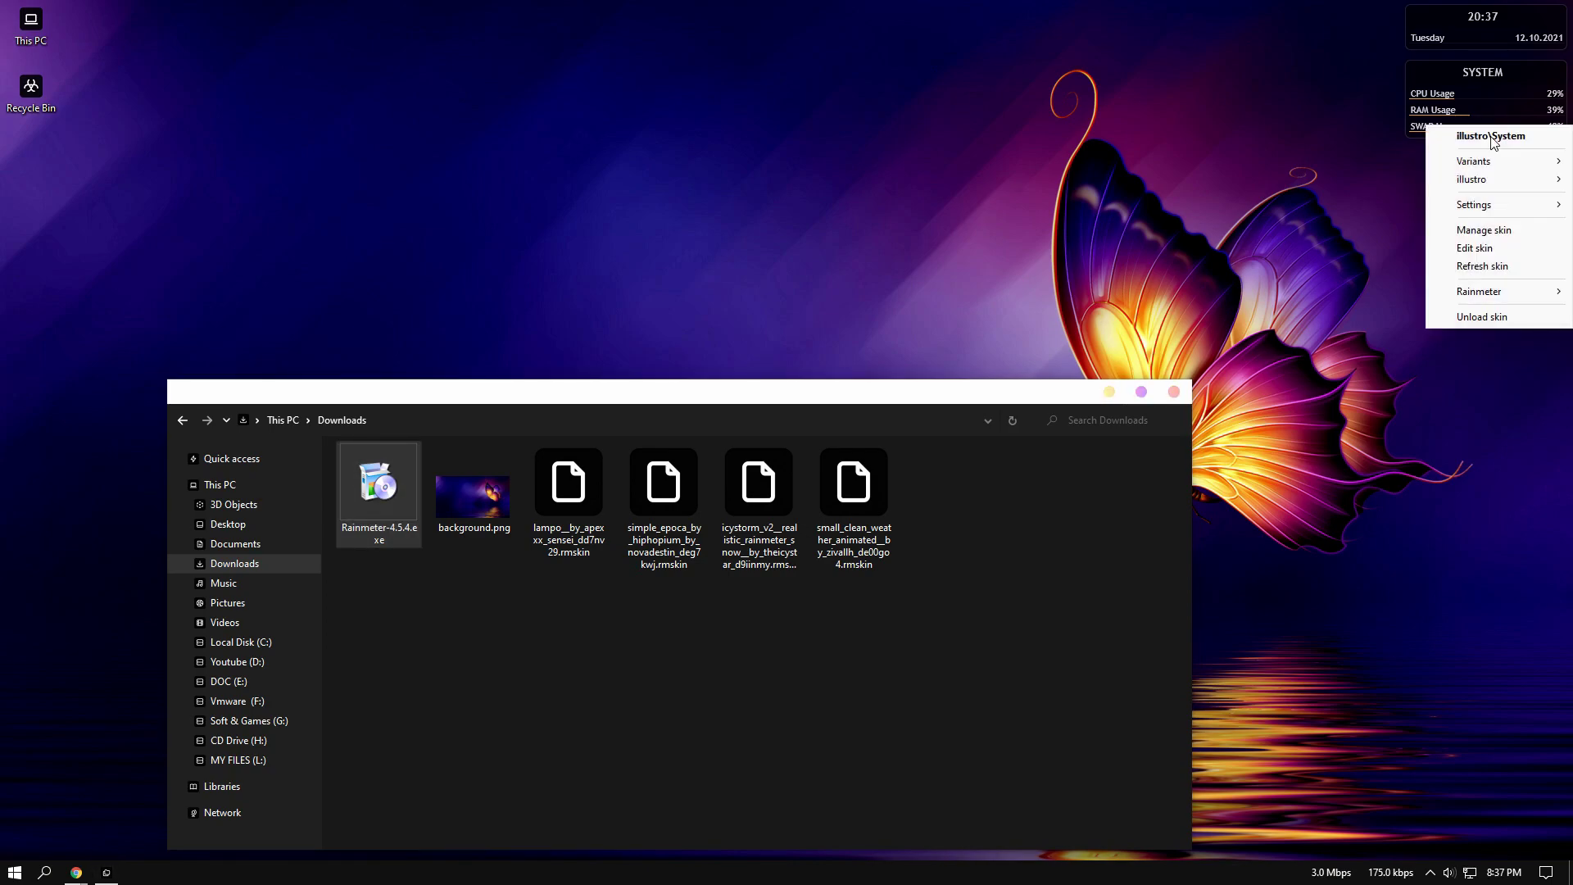
{"action": "left_click", "coordinate": [1489, 313]}
{"action": "right_click", "coordinate": [1468, 46]}
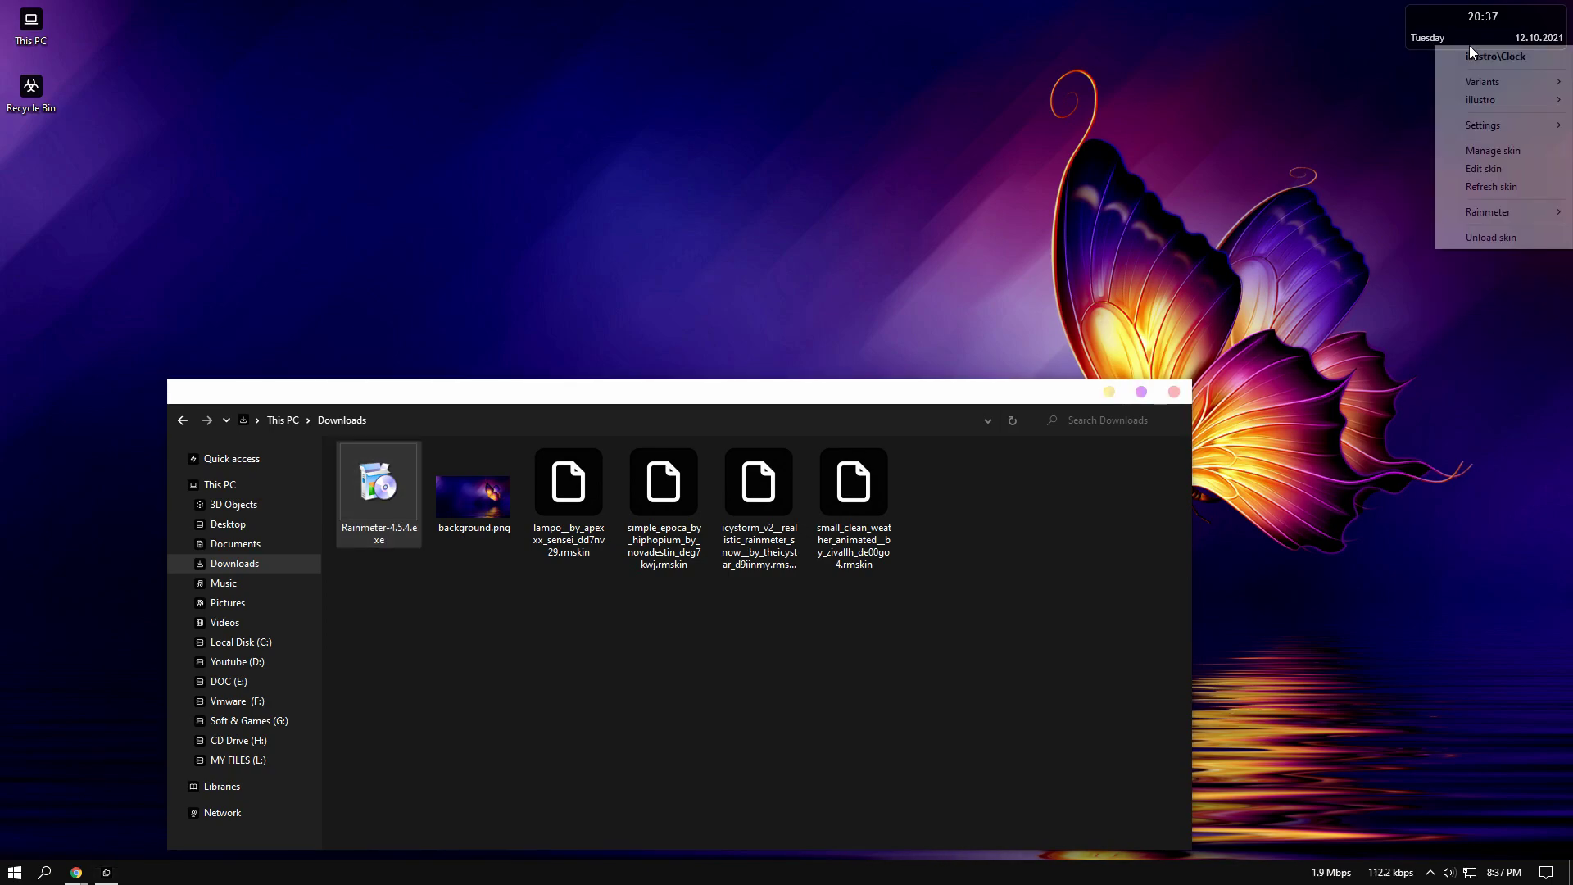
{"action": "left_click", "coordinate": [1493, 237]}
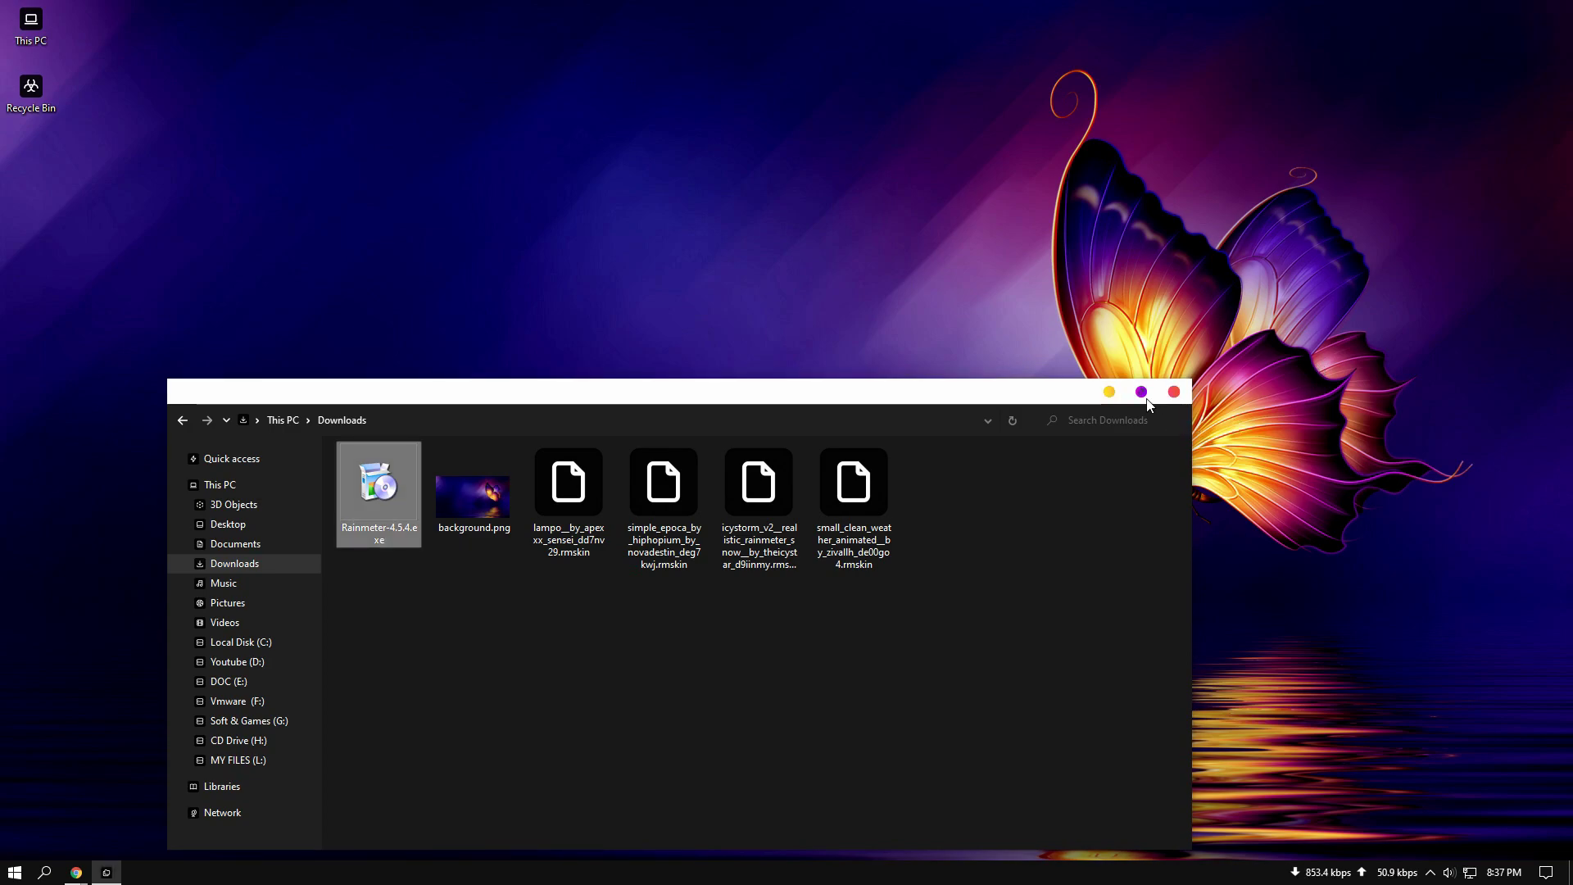
Step: Maximize the Downloads window and install the Lampo skin with its included layout and the Simple Epoca skin
{"action": "left_click", "coordinate": [1142, 392]}
{"action": "double_click", "coordinate": [379, 138]}
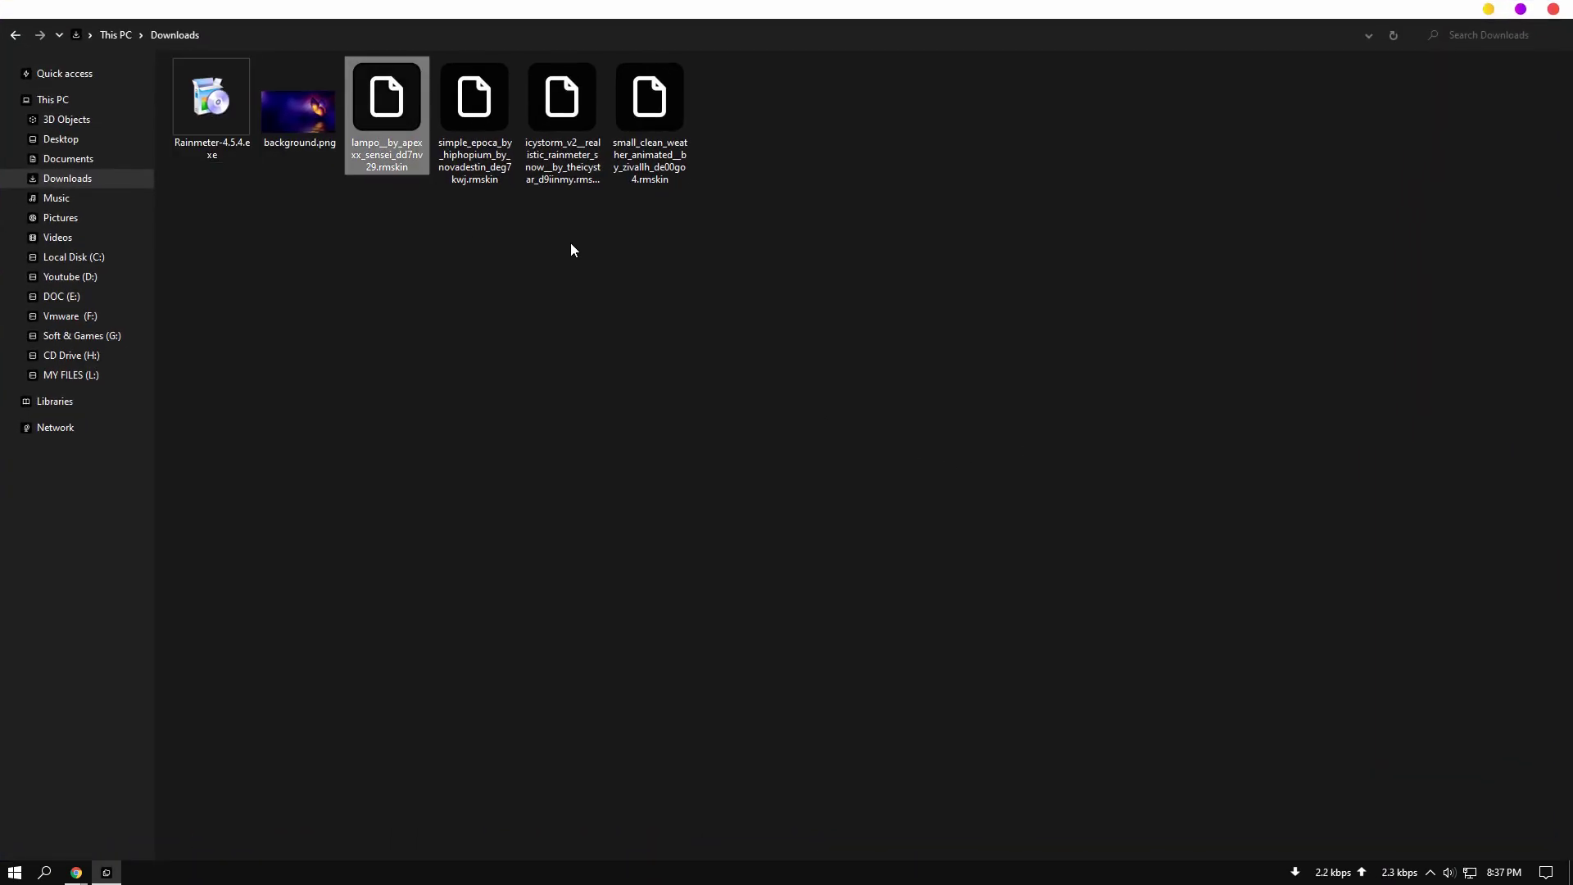
{"action": "left_click", "coordinate": [839, 587]}
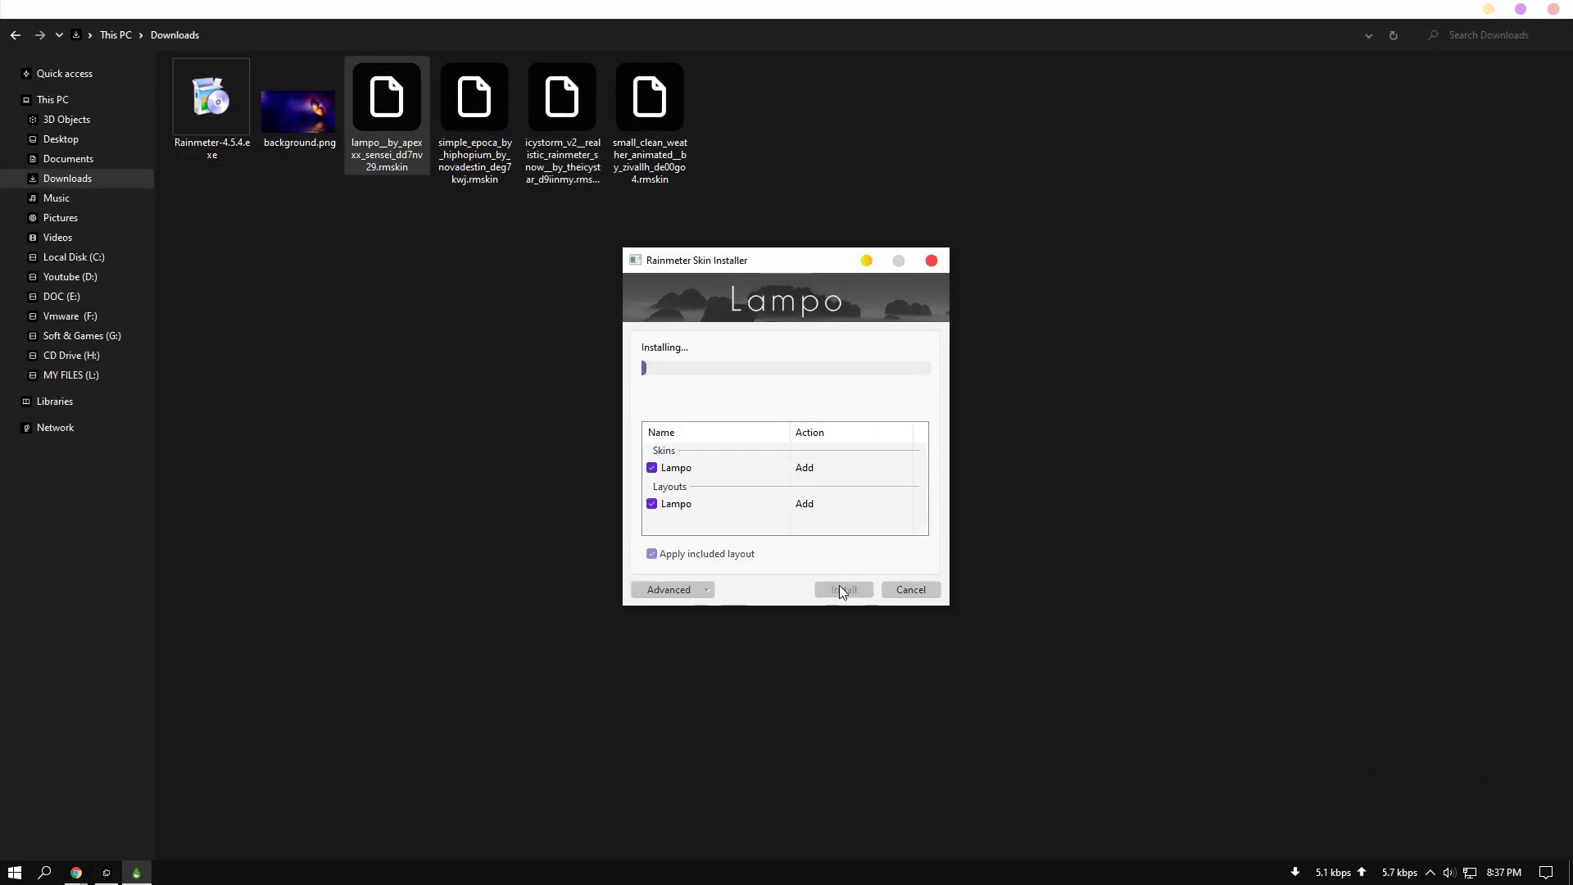
{"action": "double_click", "coordinate": [476, 156]}
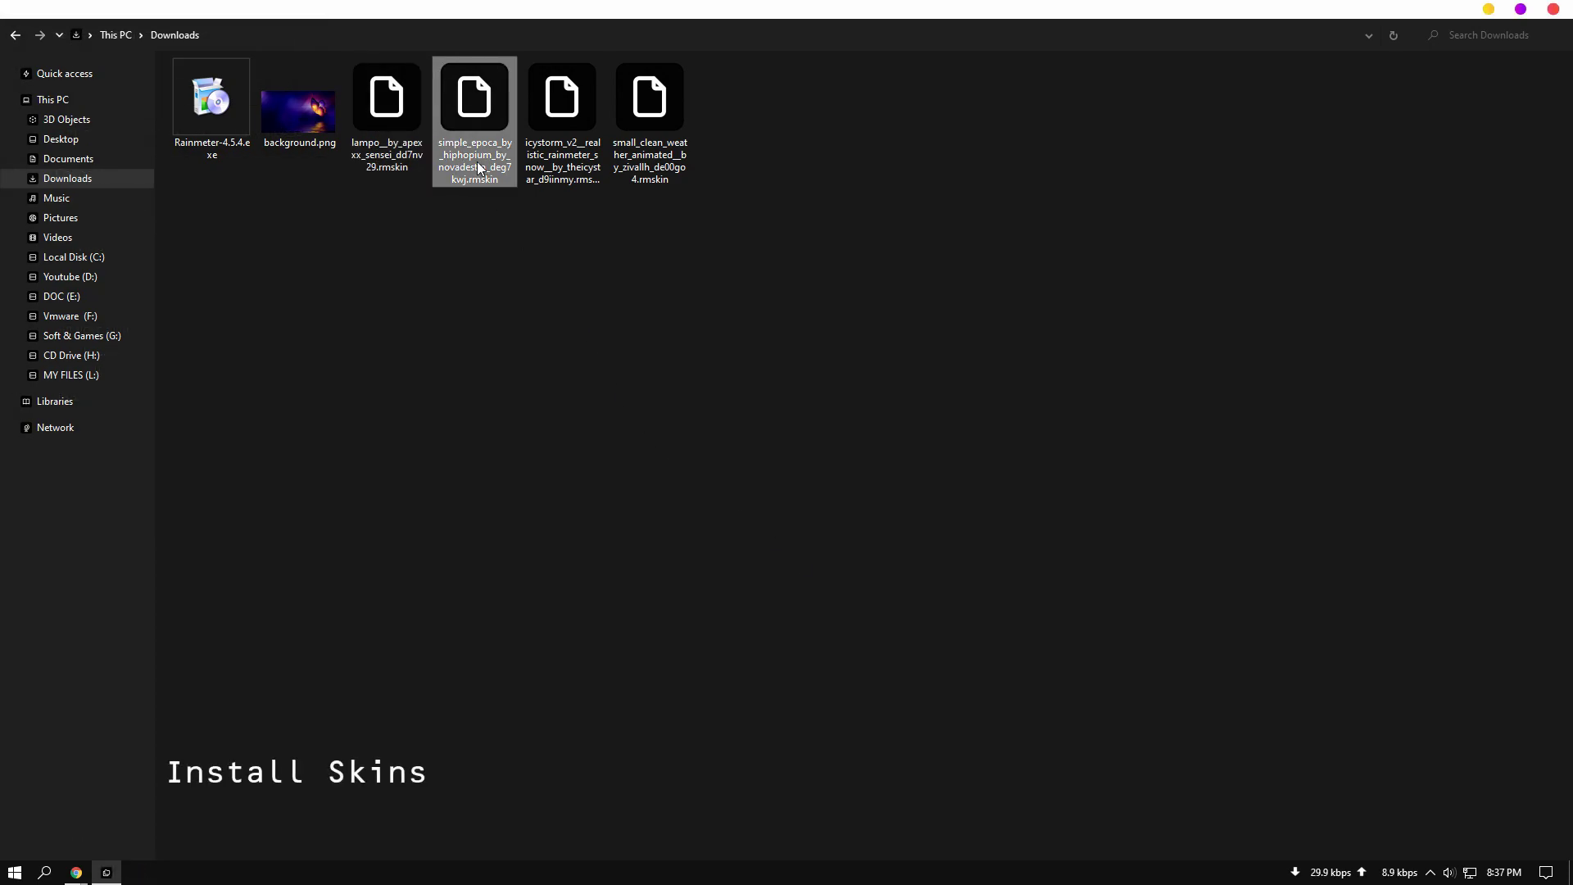
{"action": "left_click", "coordinate": [848, 590]}
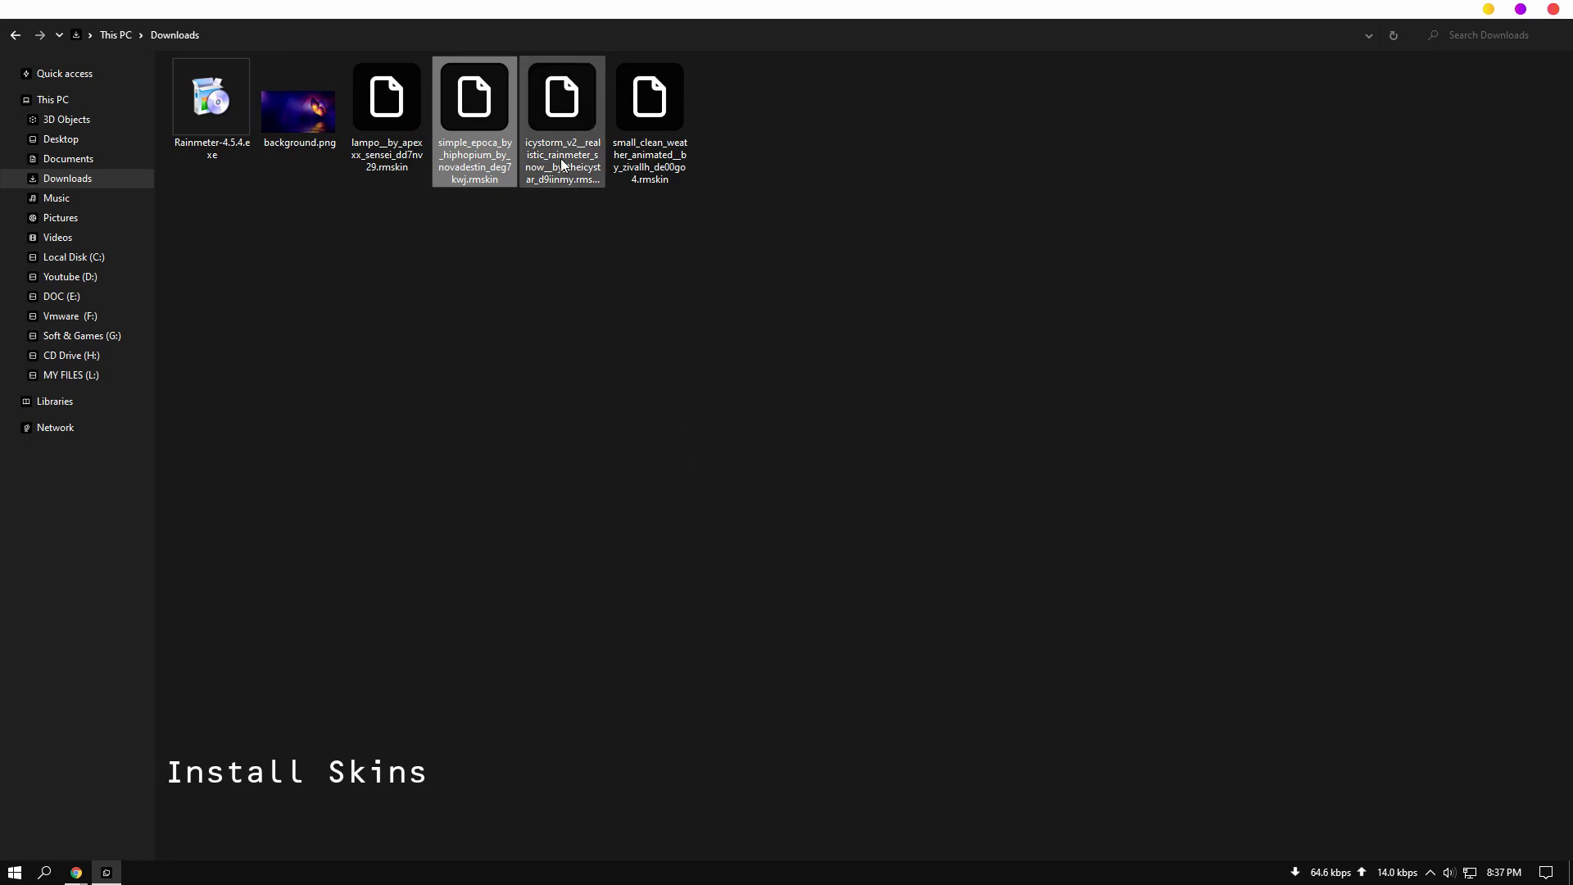
Step: Install the IcyStorm and Small Clean Weather Animated skin packages from Downloads and close the folder window
{"action": "double_click", "coordinate": [560, 159]}
{"action": "left_click", "coordinate": [846, 567]}
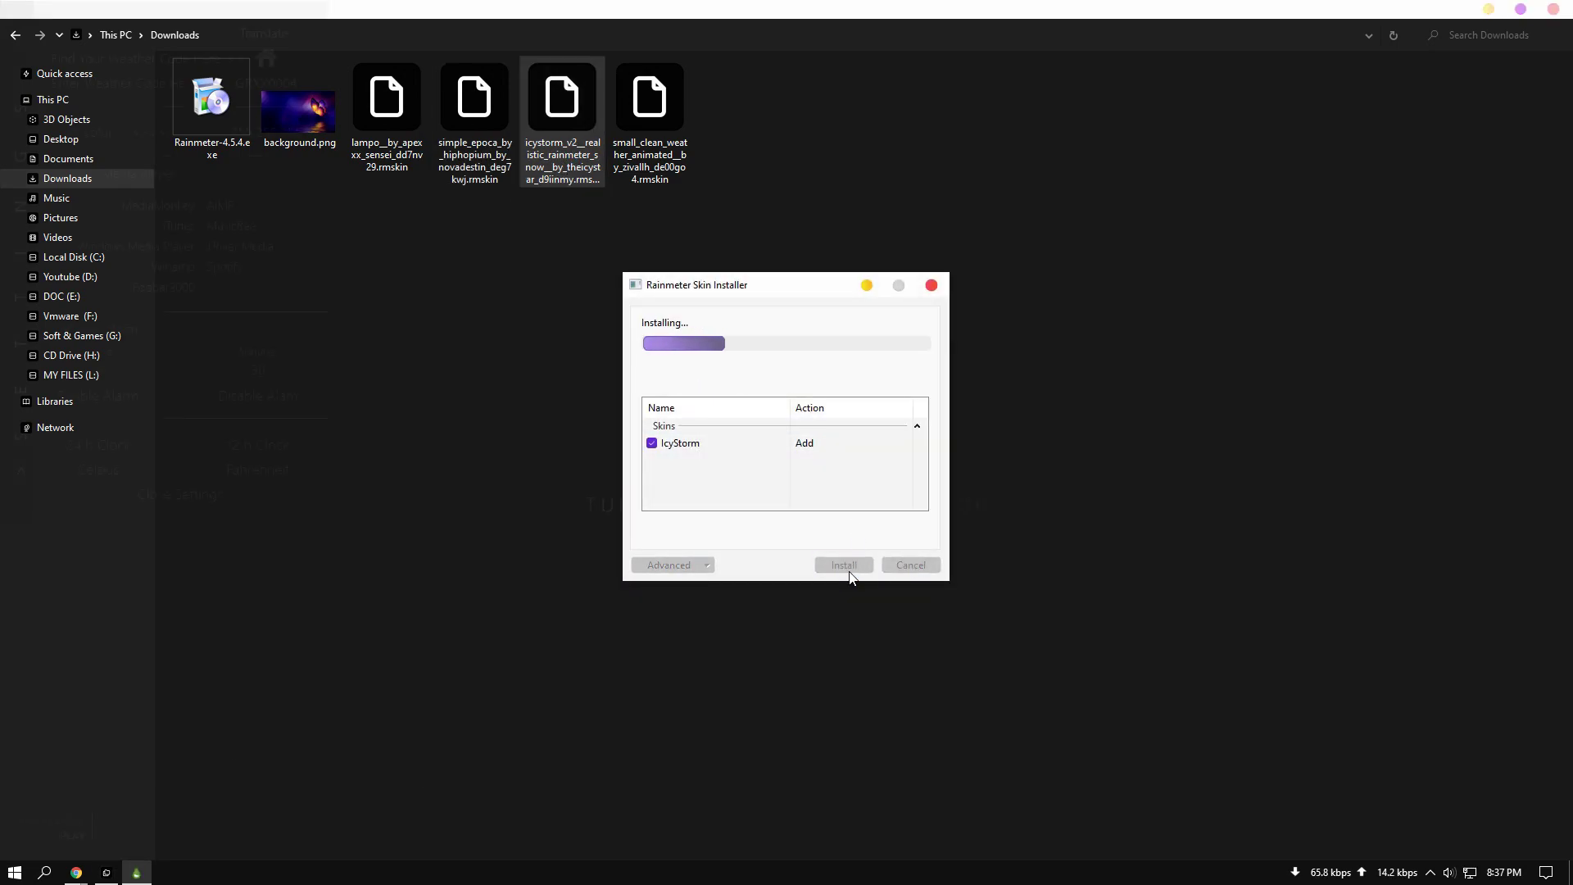
{"action": "left_click", "coordinate": [649, 168]}
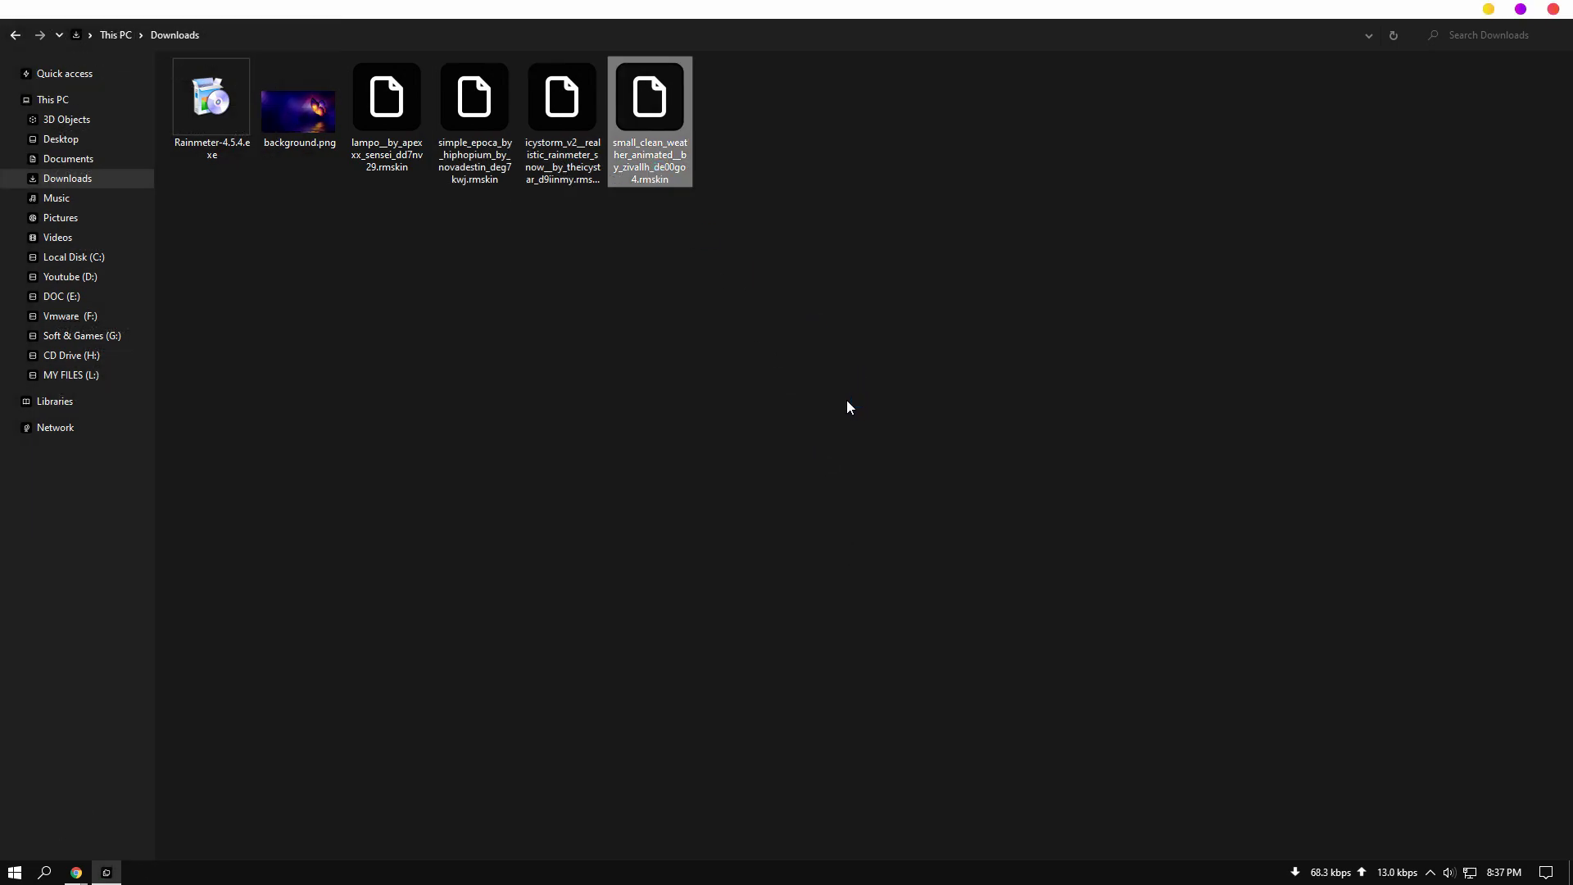
{"action": "left_click", "coordinate": [858, 591]}
{"action": "left_click", "coordinate": [1552, 12]}
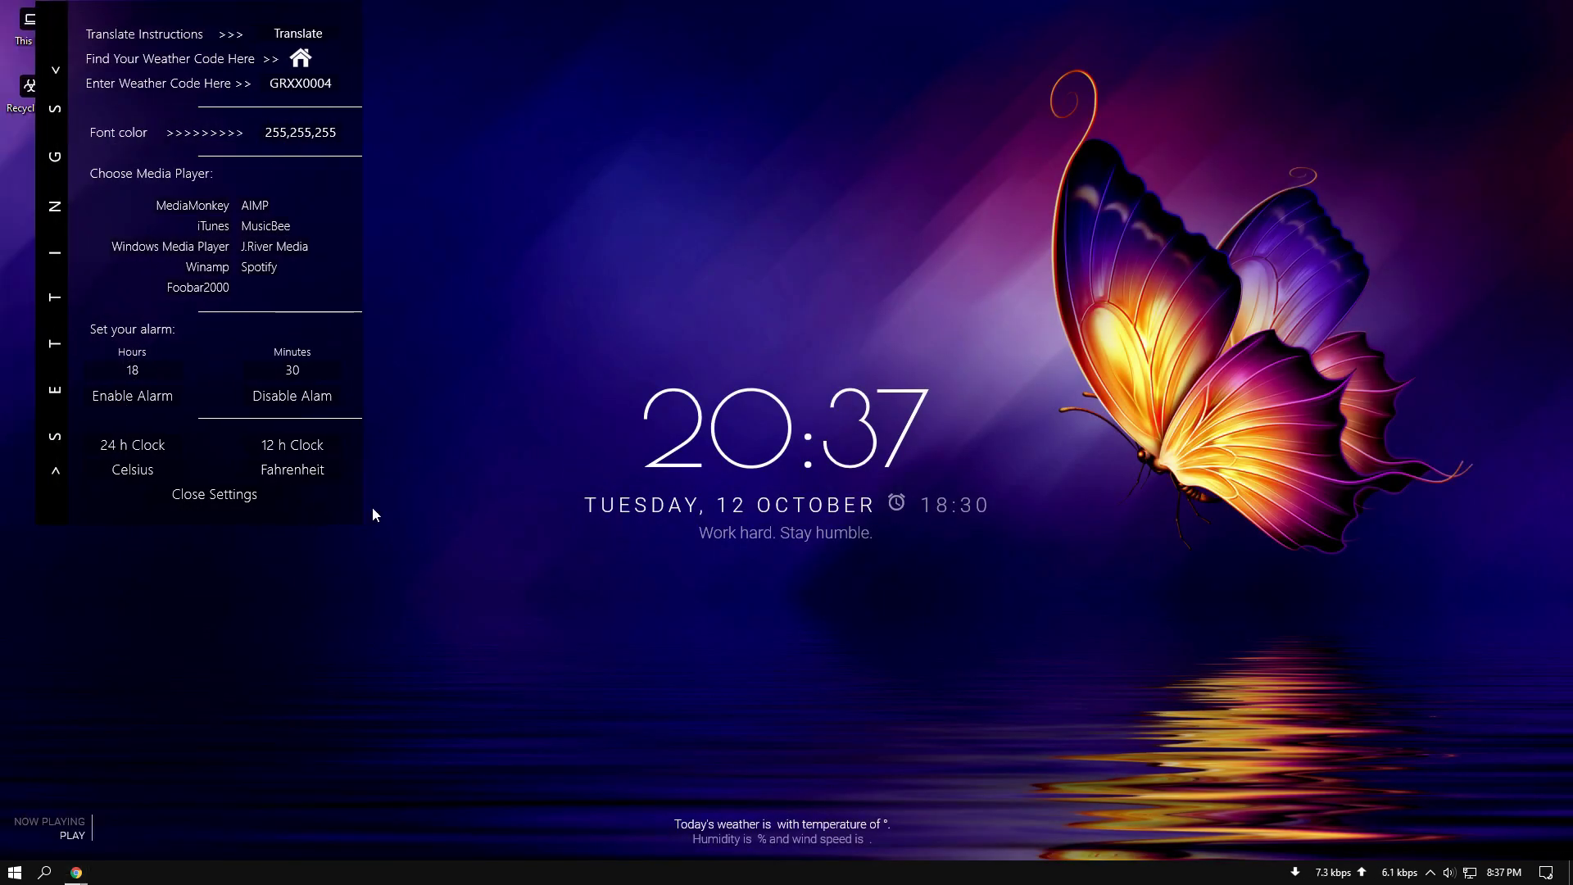
Step: Move the Lampo settings panel away from the desktop icons, and hide the desktop icons
{"action": "left_click_drag", "start_coordinate": [123, 282], "coordinate": [588, 320]}
{"action": "right_click", "coordinate": [152, 260]}
{"action": "mouse_move", "coordinate": [175, 269]}
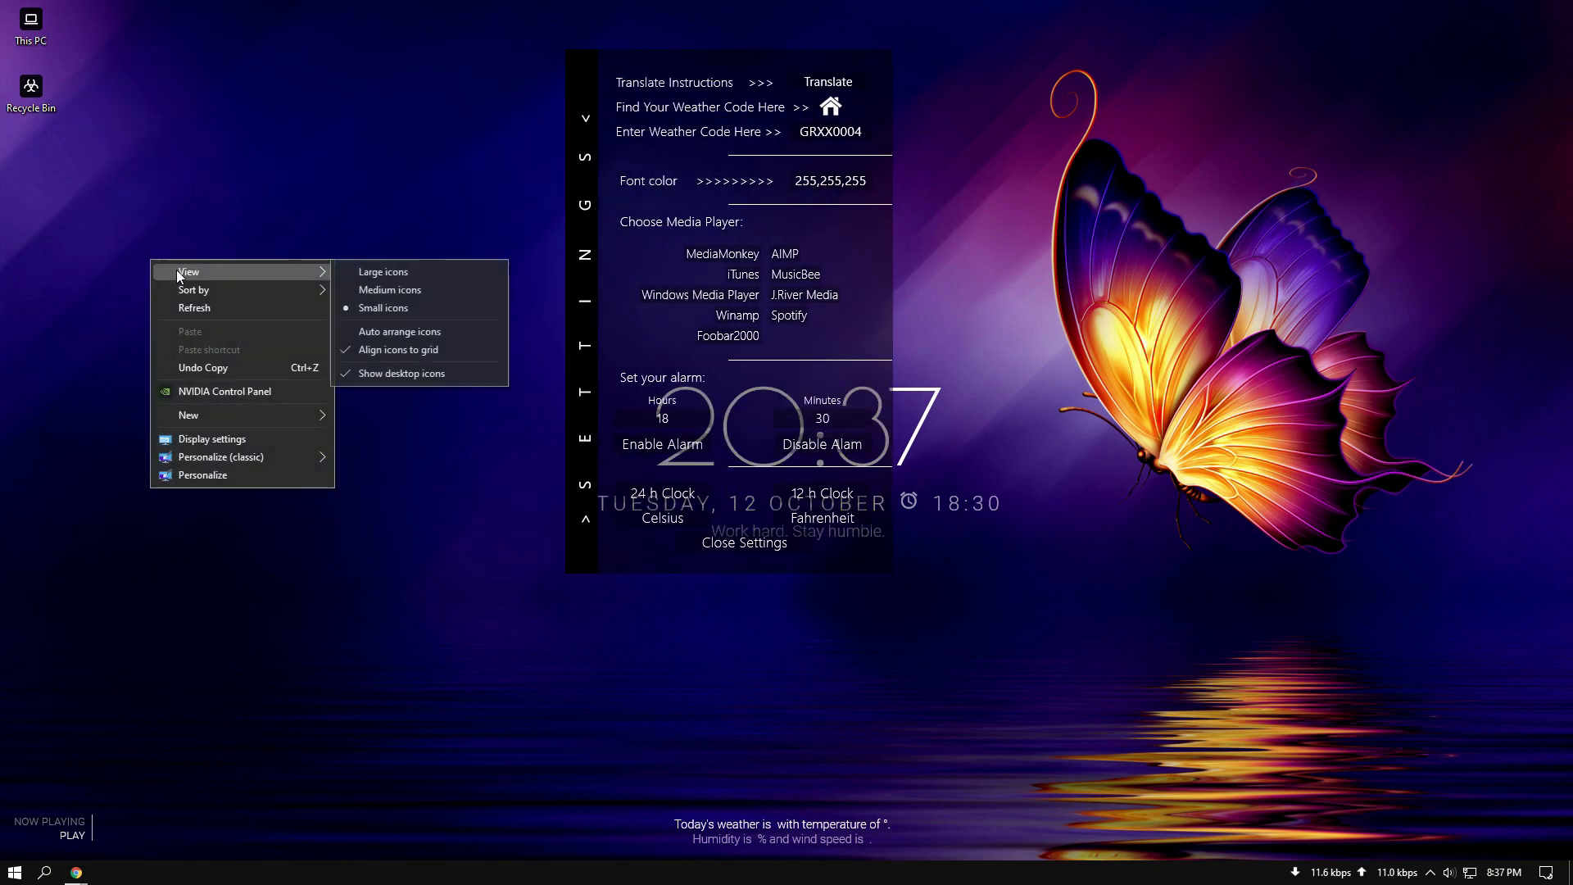
{"action": "left_click", "coordinate": [379, 373]}
Step: Turn on automatic hiding of the taskbar in desktop mode and close the taskbar settings
{"action": "right_click", "coordinate": [544, 882]}
{"action": "left_click", "coordinate": [569, 853]}
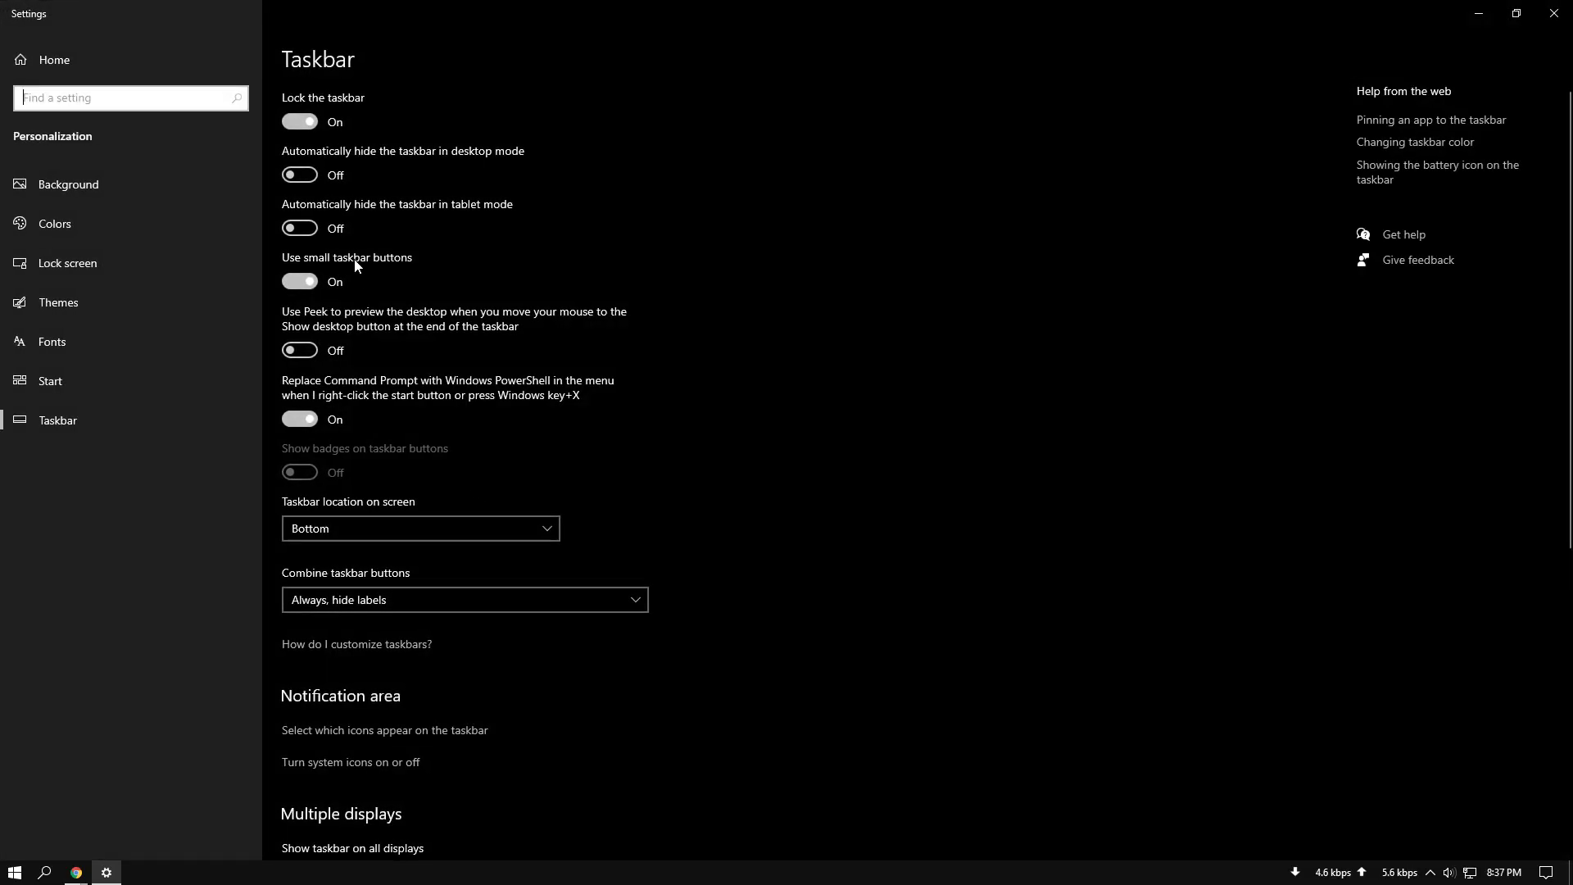
{"action": "left_click", "coordinate": [309, 175]}
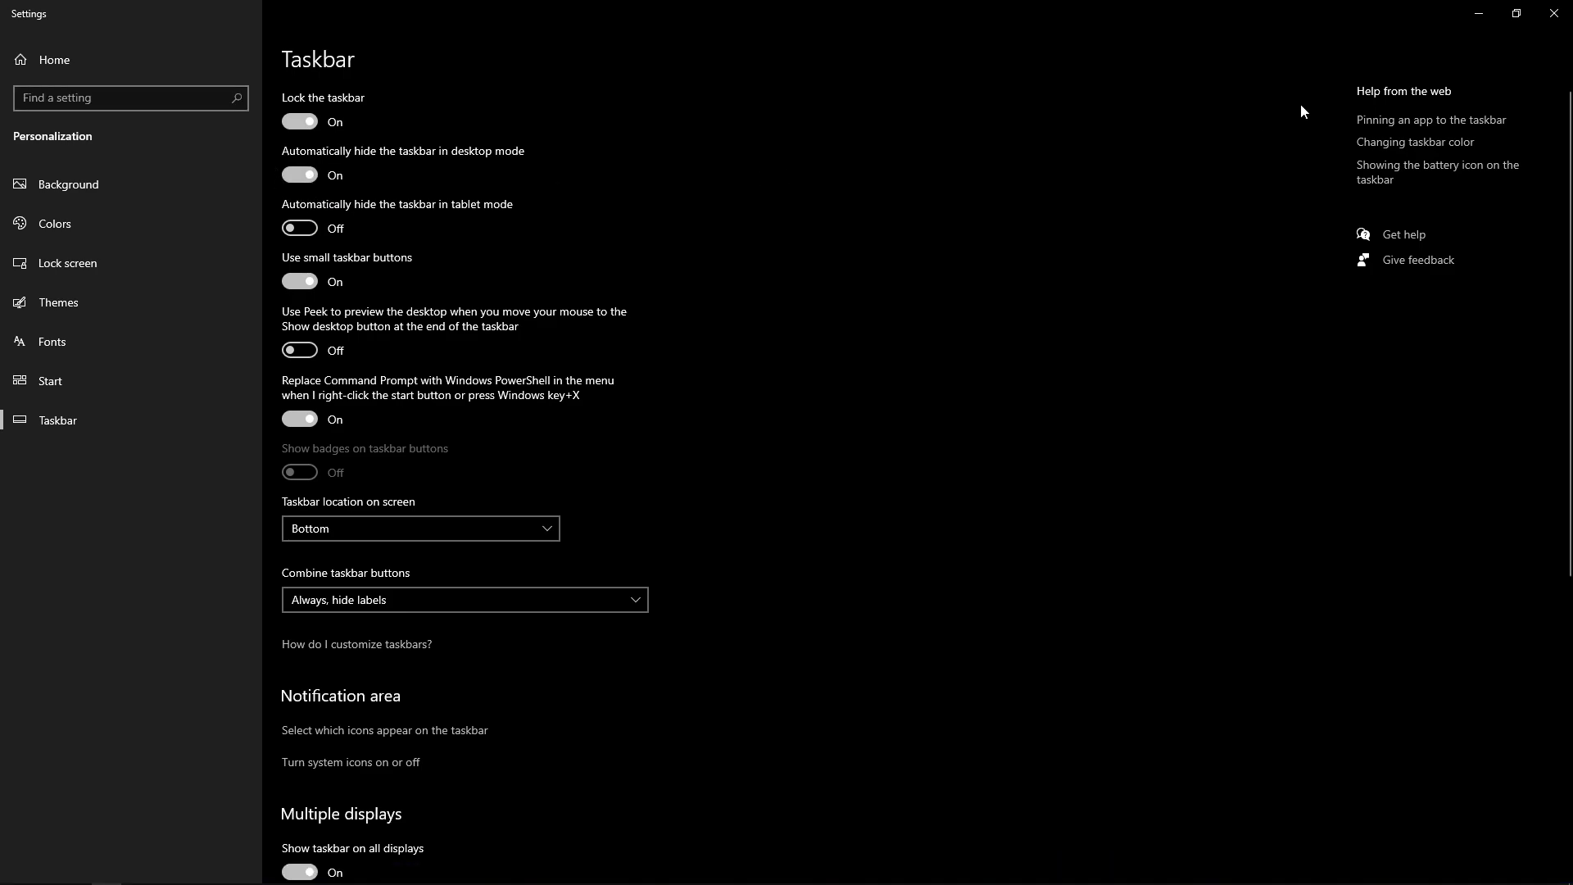
{"action": "left_click", "coordinate": [1549, 15]}
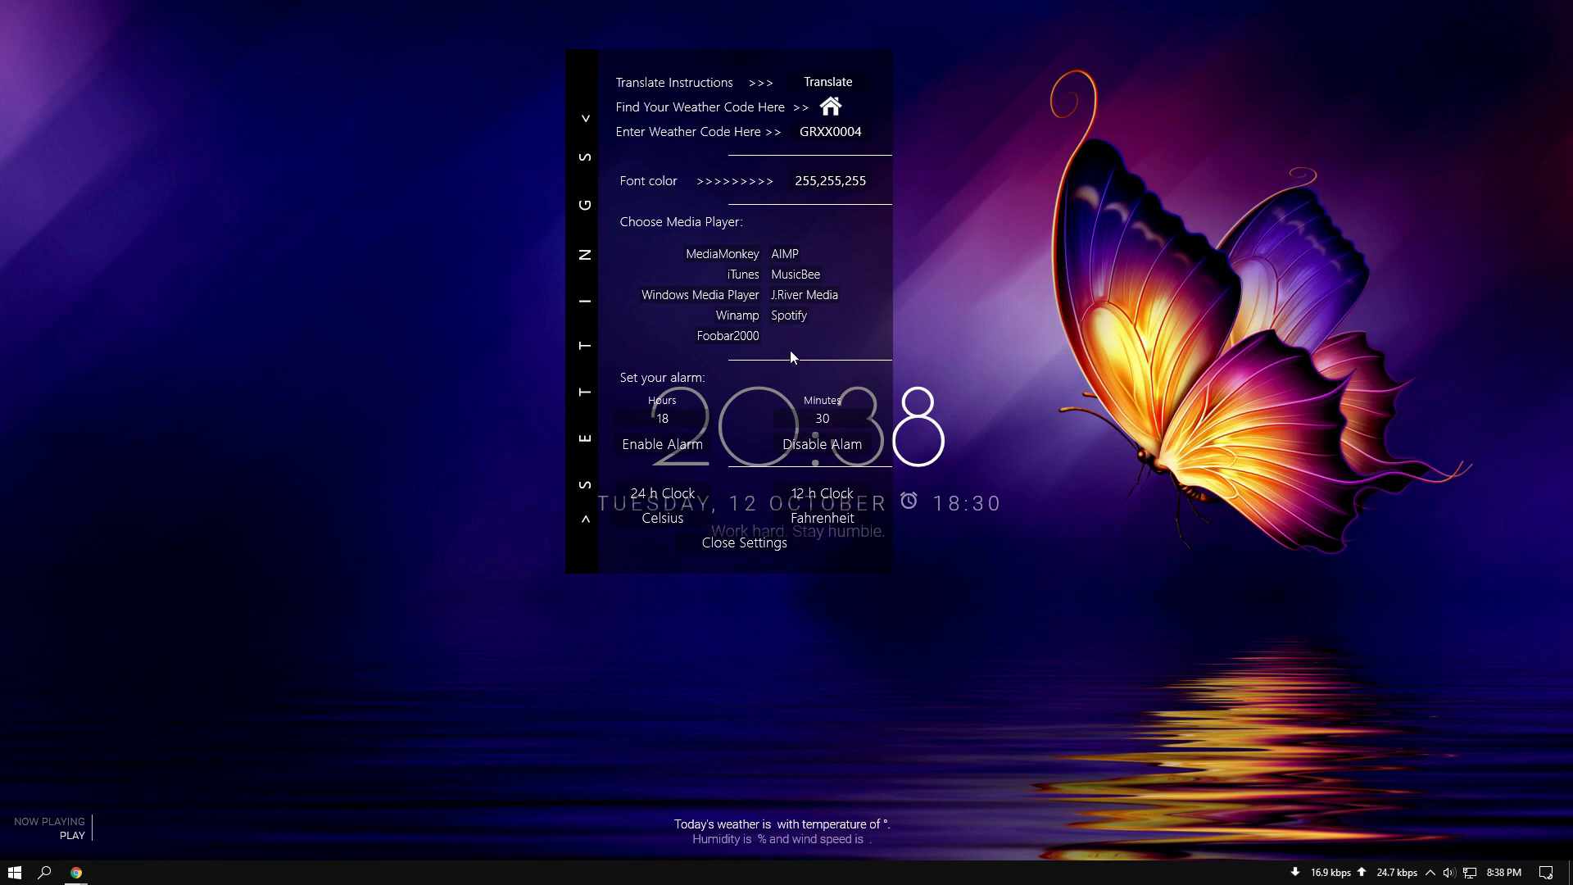
Step: Move the Lampo clock to the upper-left area of the desktop, set it to the 24 h format, and close the skin settings
{"action": "left_click_drag", "start_coordinate": [390, 295], "coordinate": [326, 250]}
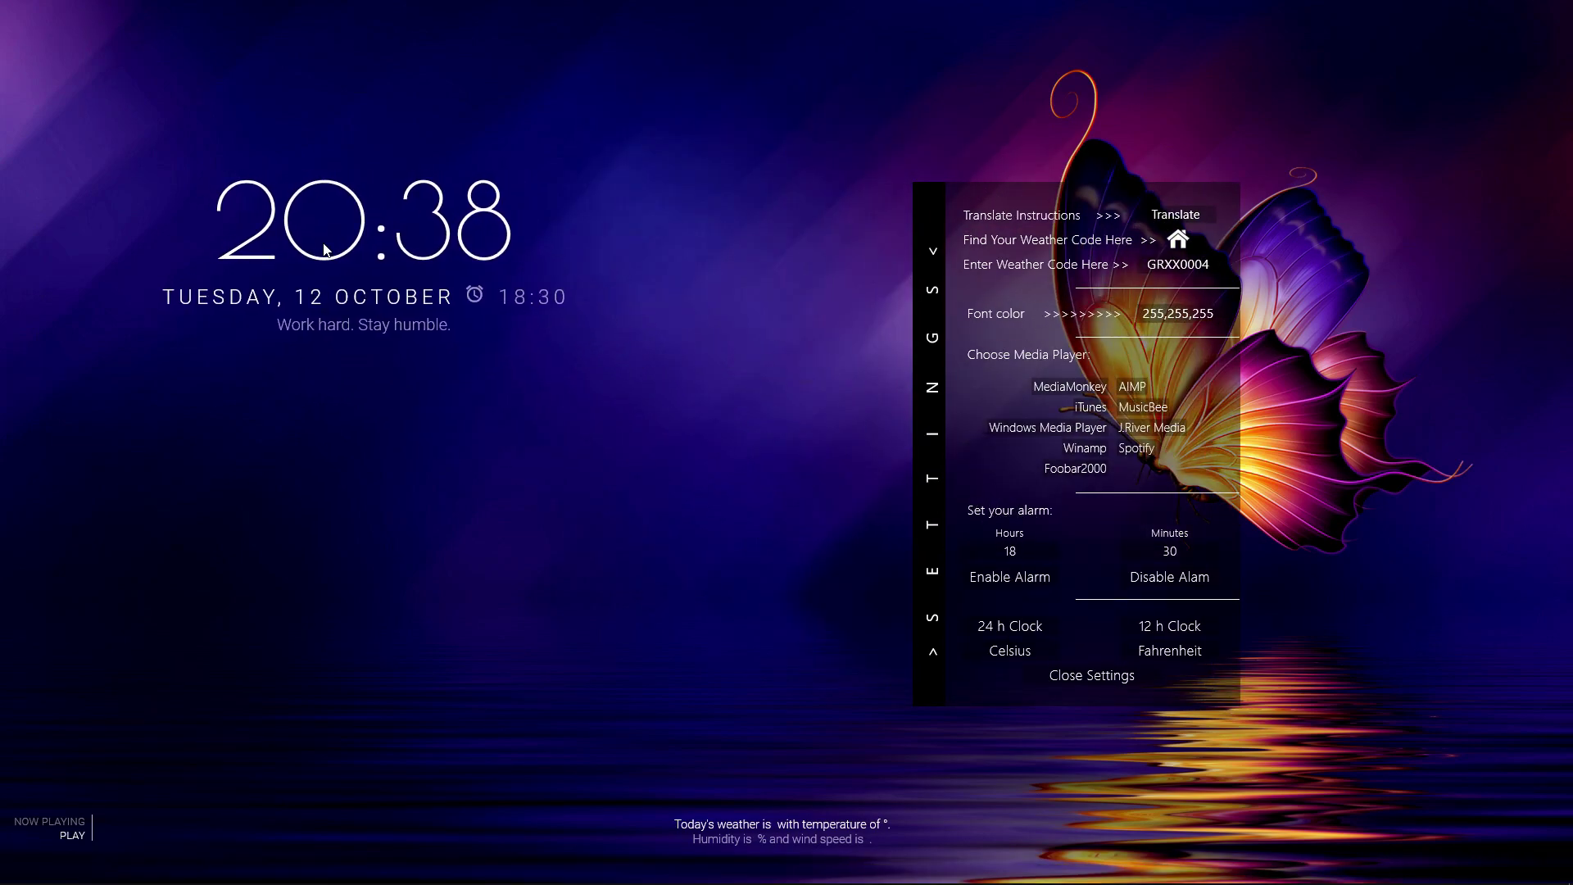
{"action": "left_click", "coordinate": [1173, 636]}
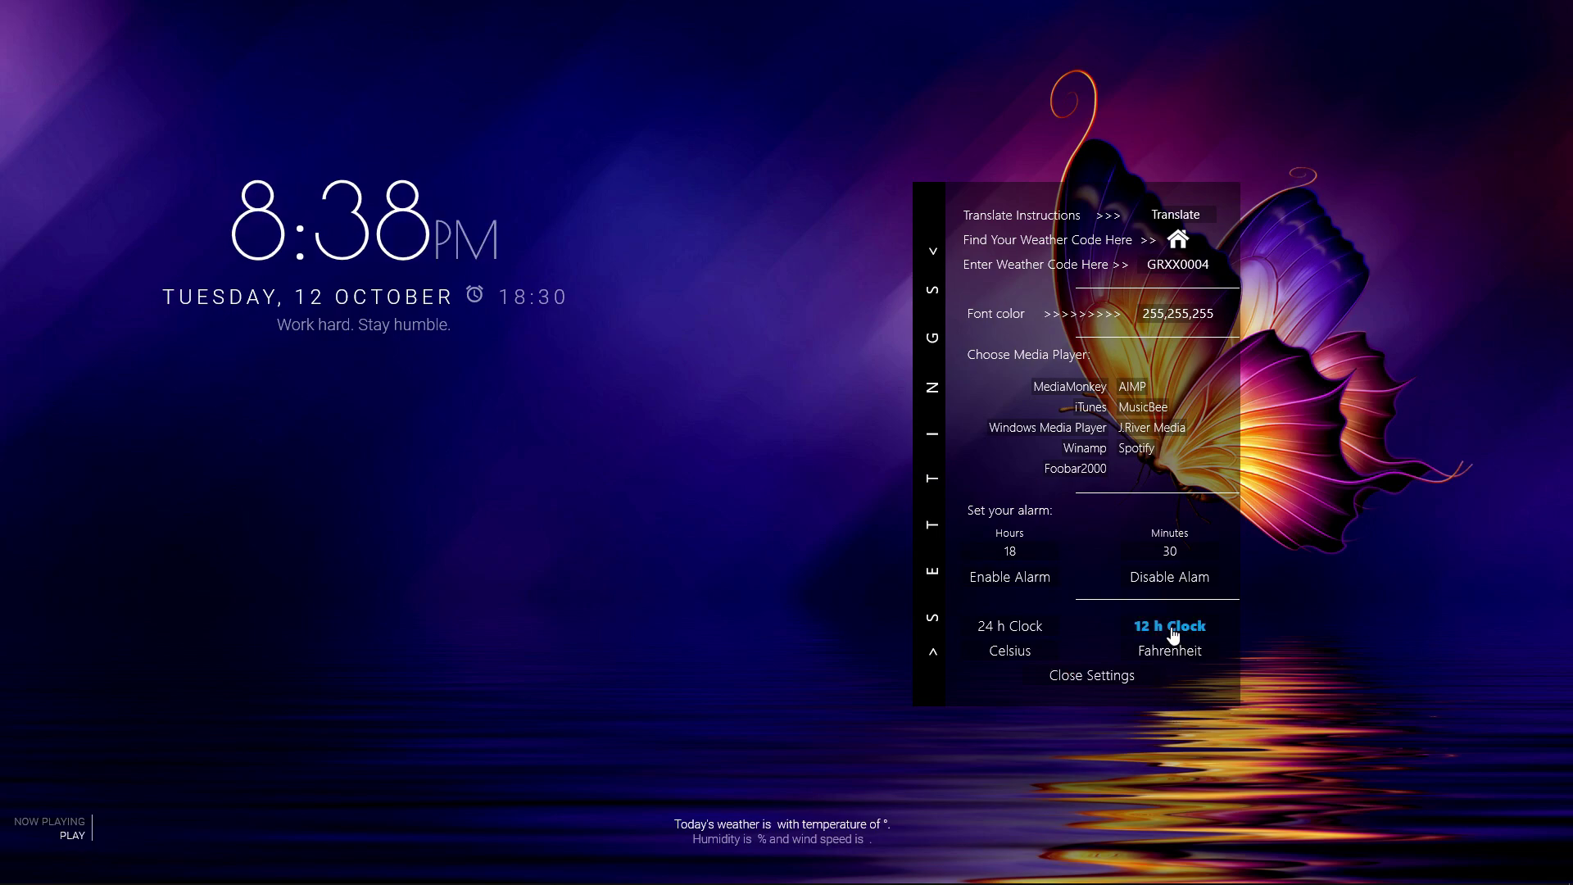
{"action": "left_click", "coordinate": [1016, 636]}
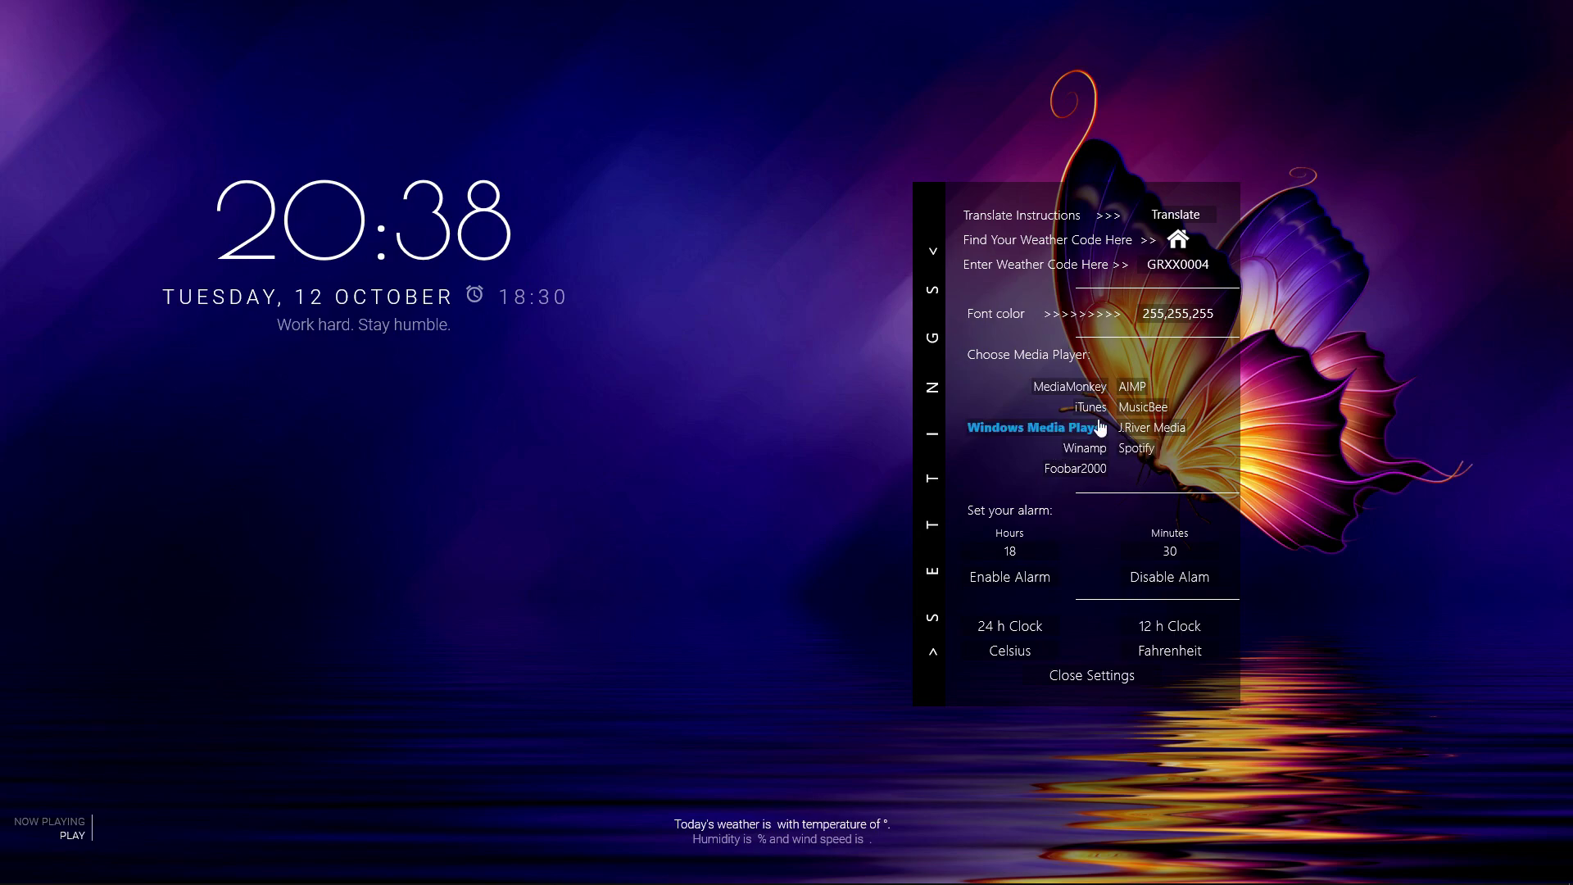
{"action": "left_click", "coordinate": [1093, 677]}
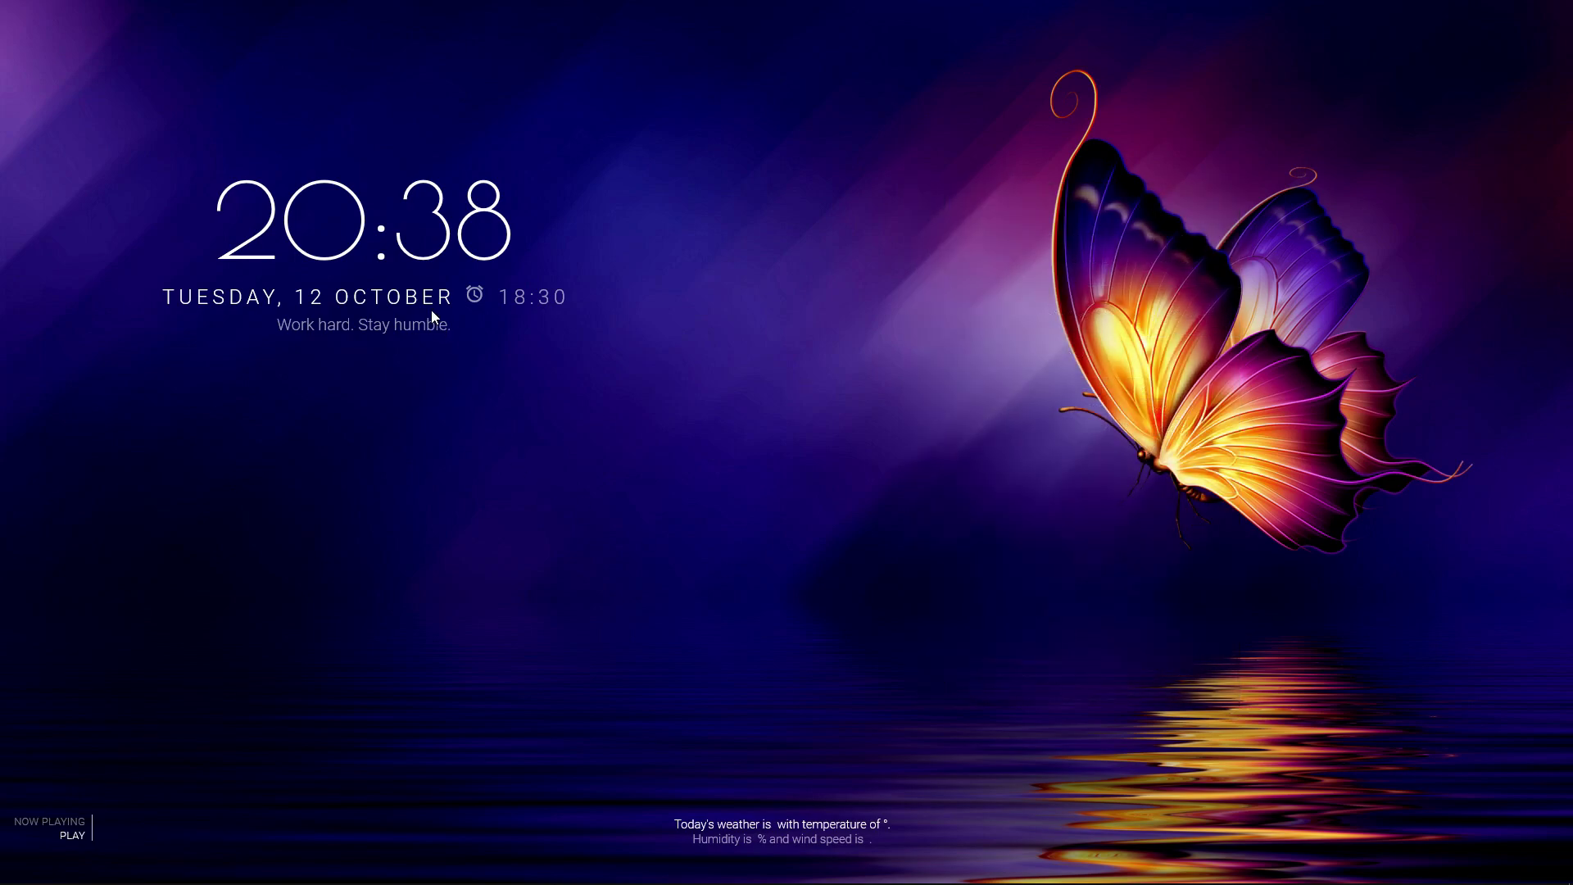
Step: Unload the Lampo weather text skin at the lower centre of the desktop
{"action": "right_click", "coordinate": [818, 814]}
{"action": "left_click", "coordinate": [840, 795]}
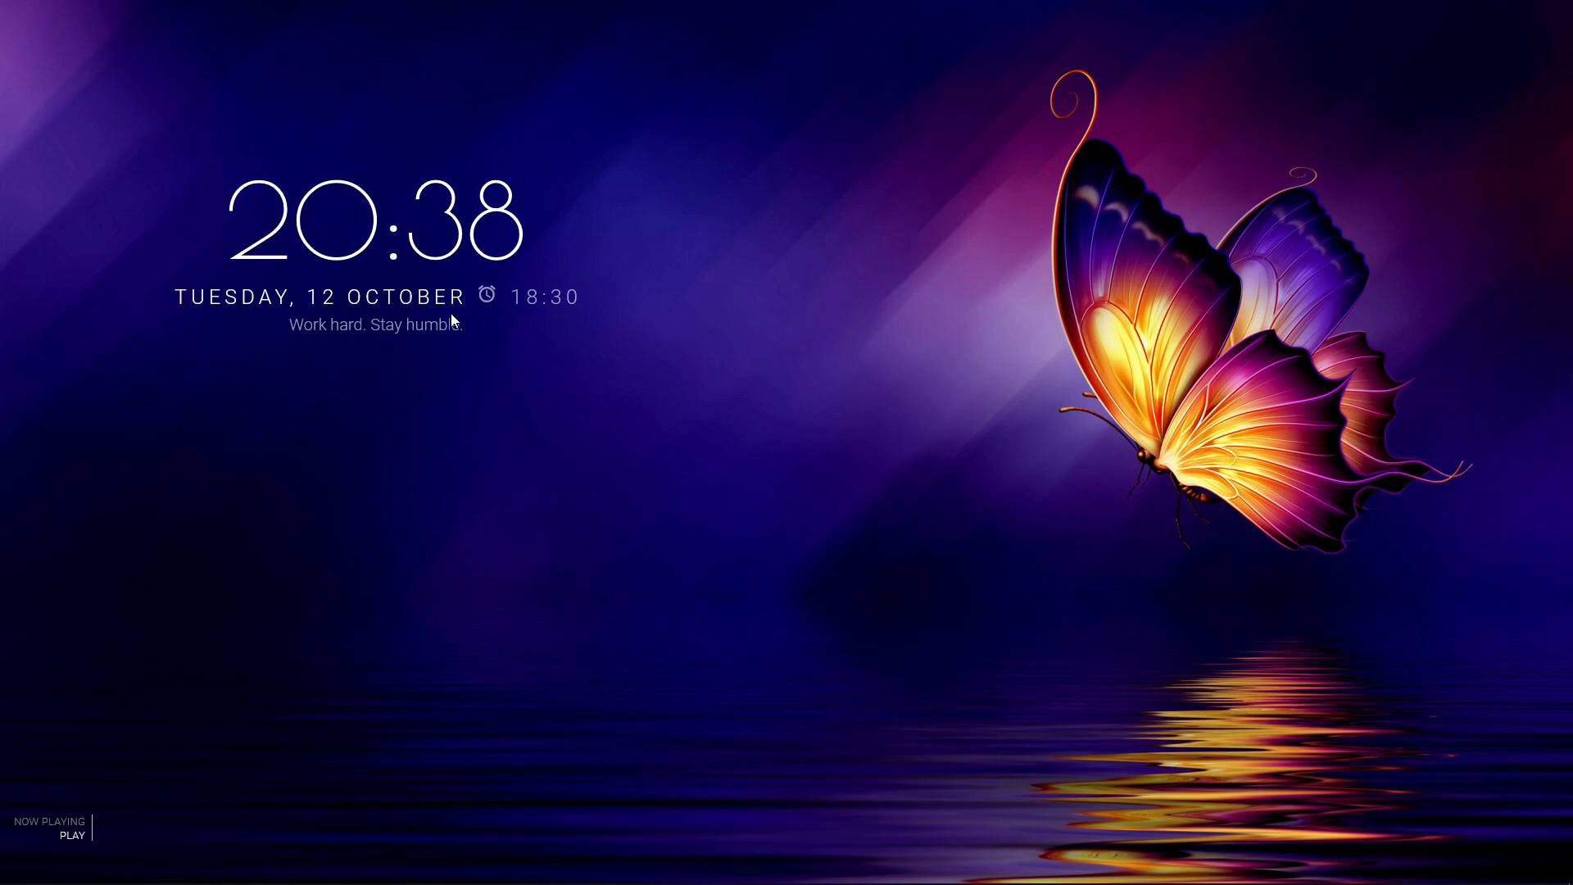
Step: Set the Lampo clock's position to On desktop and nudge it slightly up and to the left
{"action": "right_click", "coordinate": [410, 237]}
{"action": "mouse_move", "coordinate": [473, 315]}
{"action": "mouse_move", "coordinate": [583, 314]}
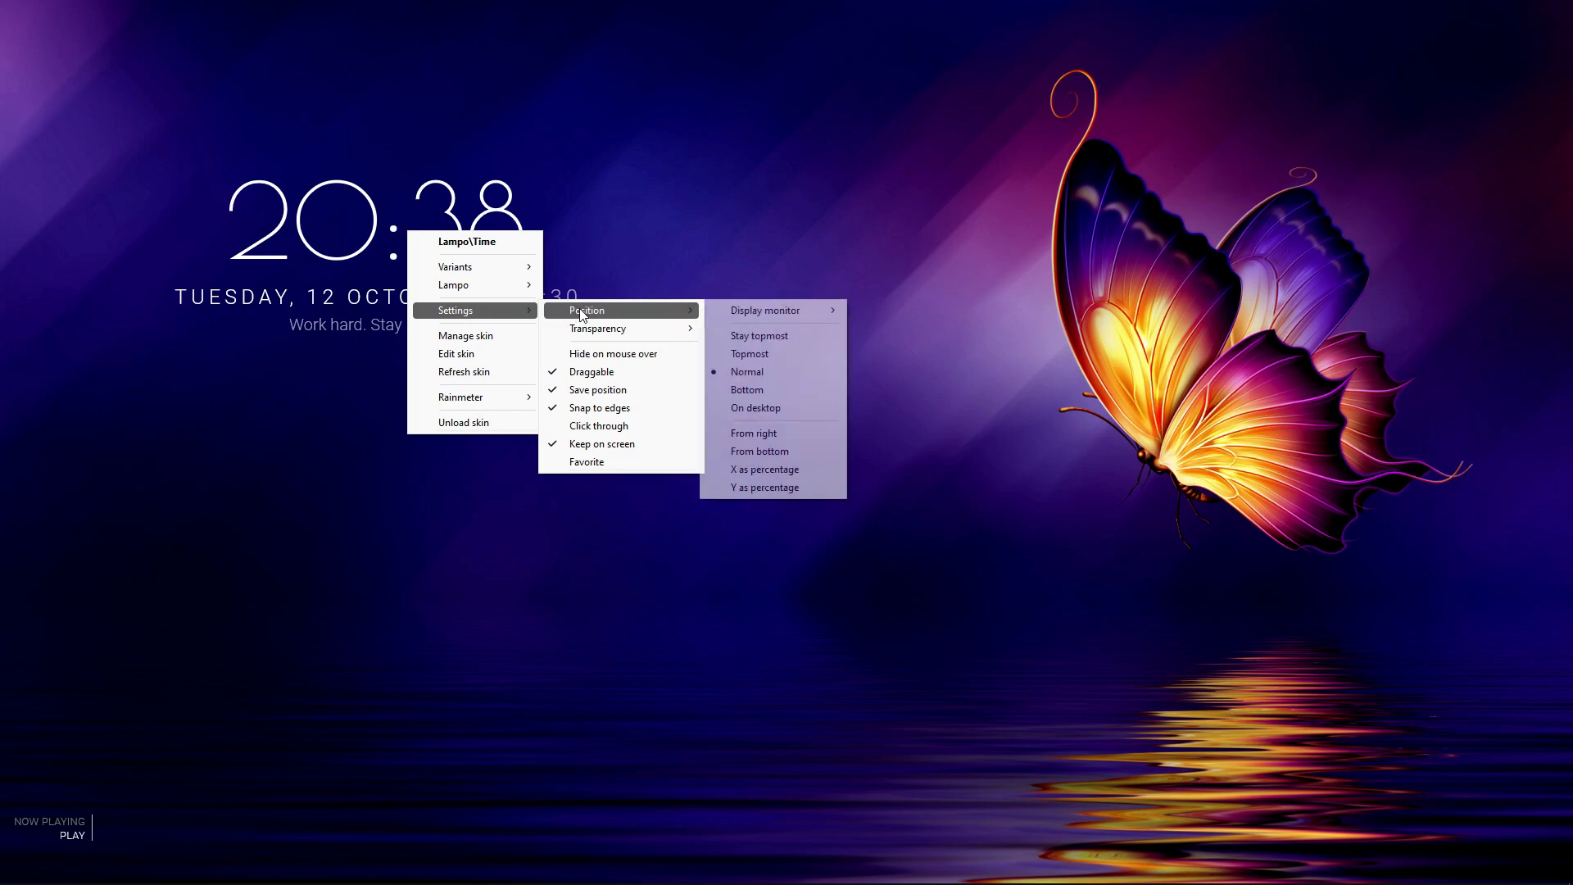
{"action": "left_click", "coordinate": [752, 408]}
{"action": "left_click_drag", "start_coordinate": [399, 250], "coordinate": [391, 256]}
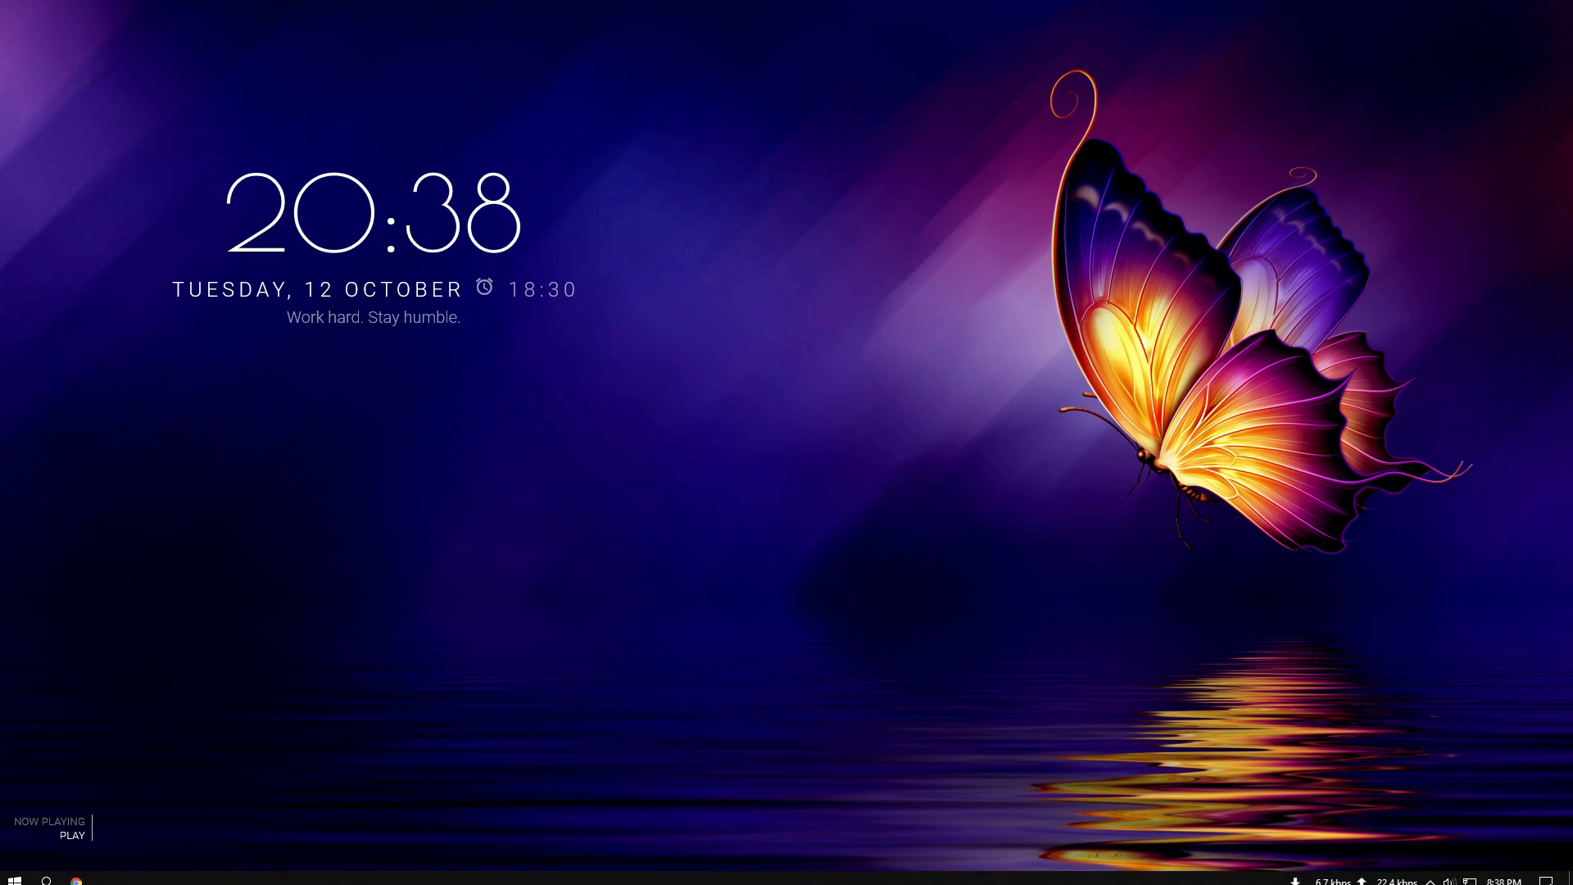
Step: Bring up the Rainmeter skin manager and load the Simple Epoca skin Visualizer (Horizontal).ini
{"action": "left_click", "coordinate": [1432, 874]}
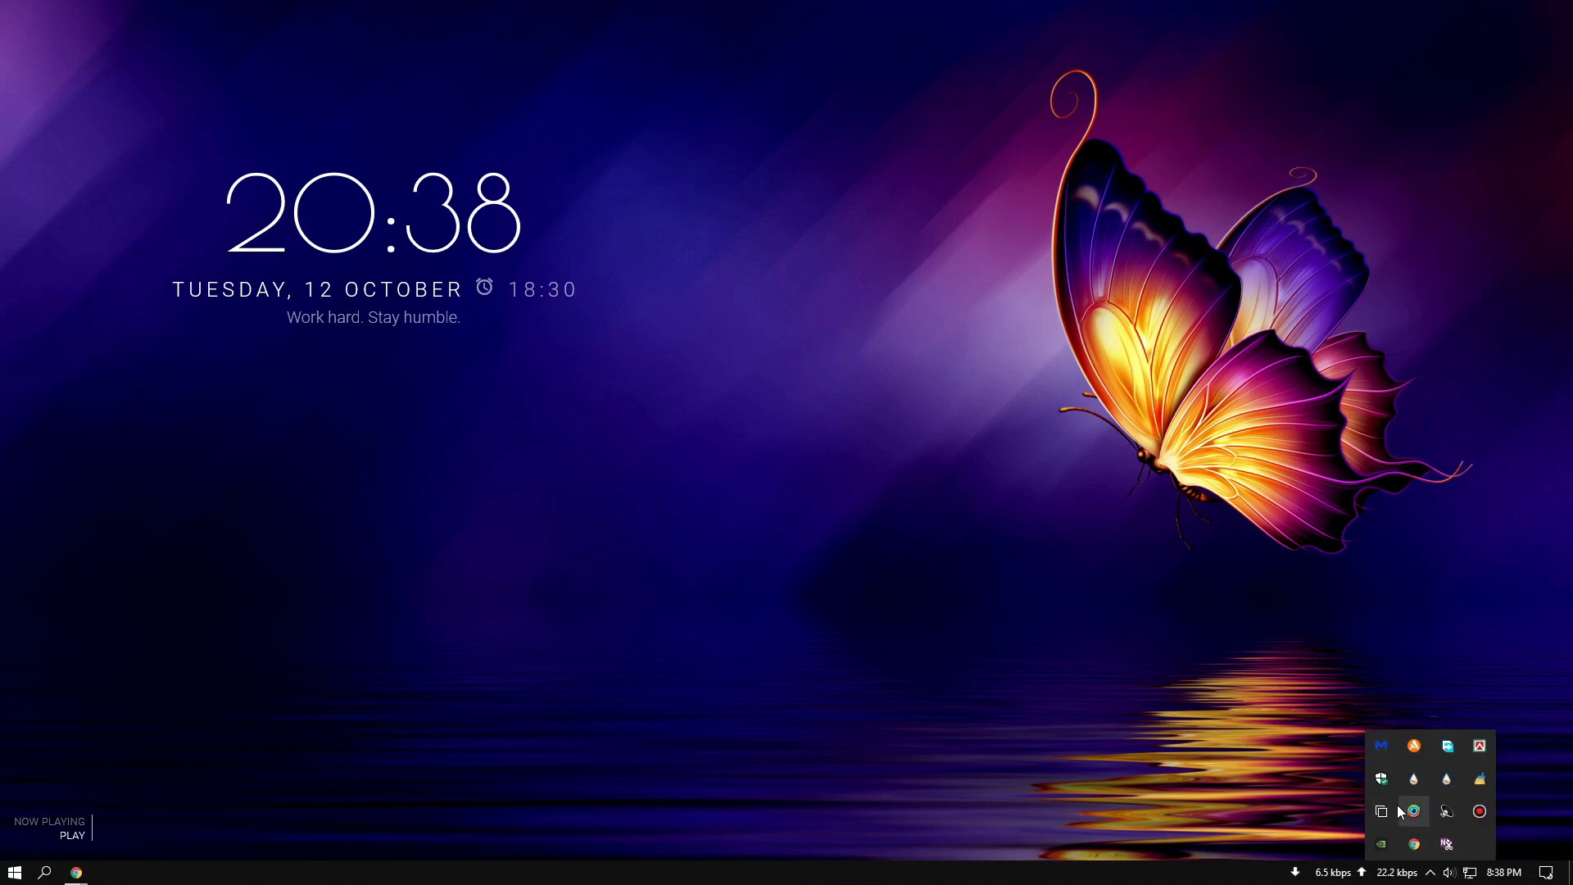
{"action": "left_click", "coordinate": [1414, 778]}
{"action": "left_click", "coordinate": [1431, 874]}
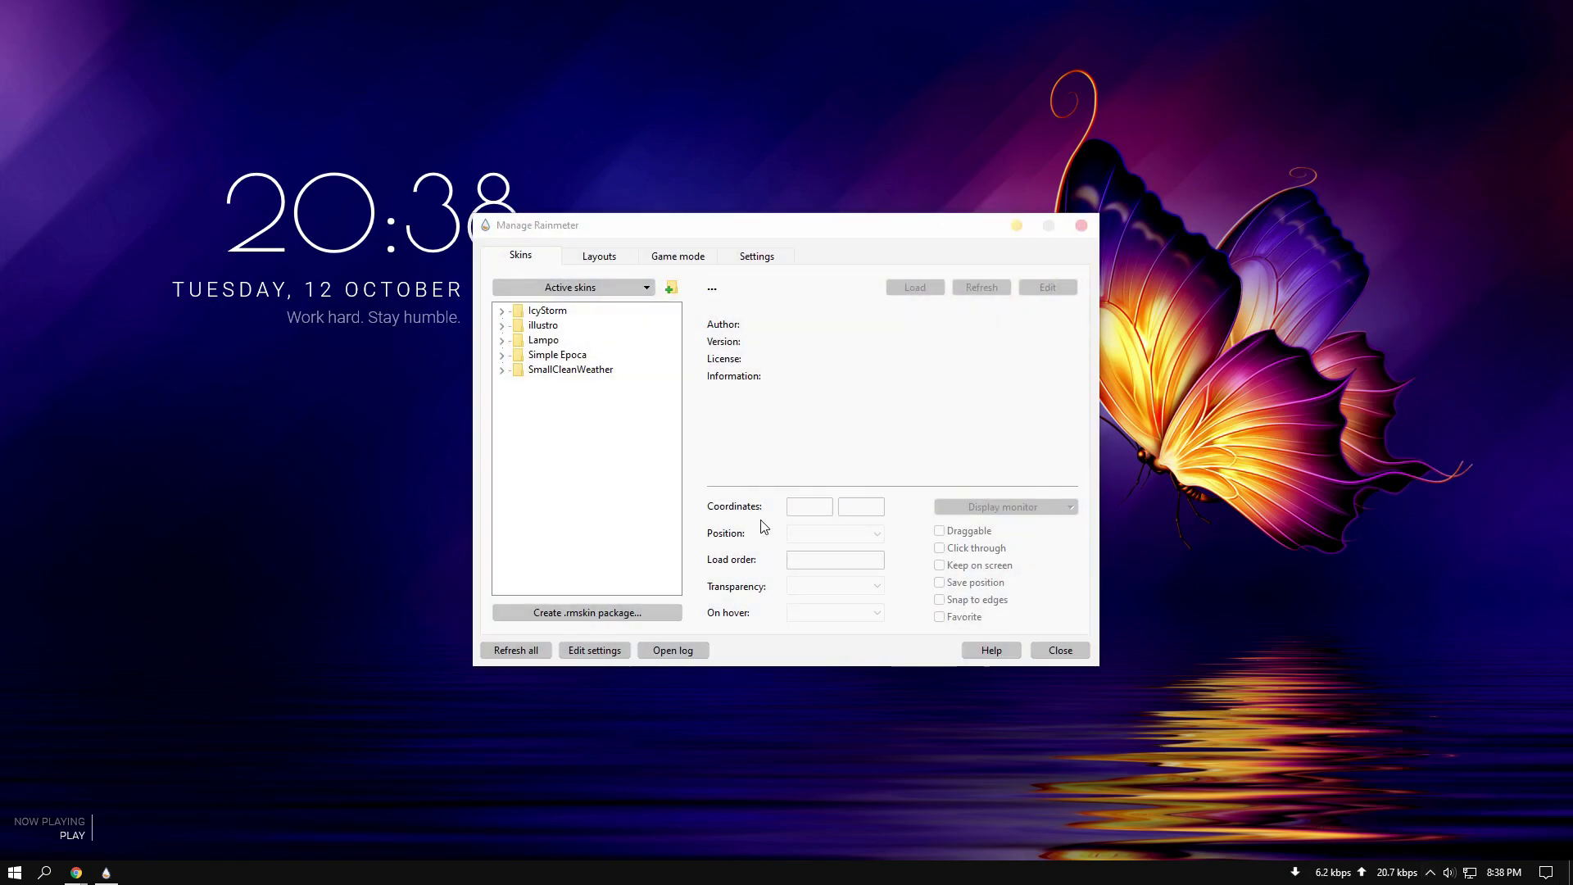
{"action": "left_click", "coordinate": [503, 355]}
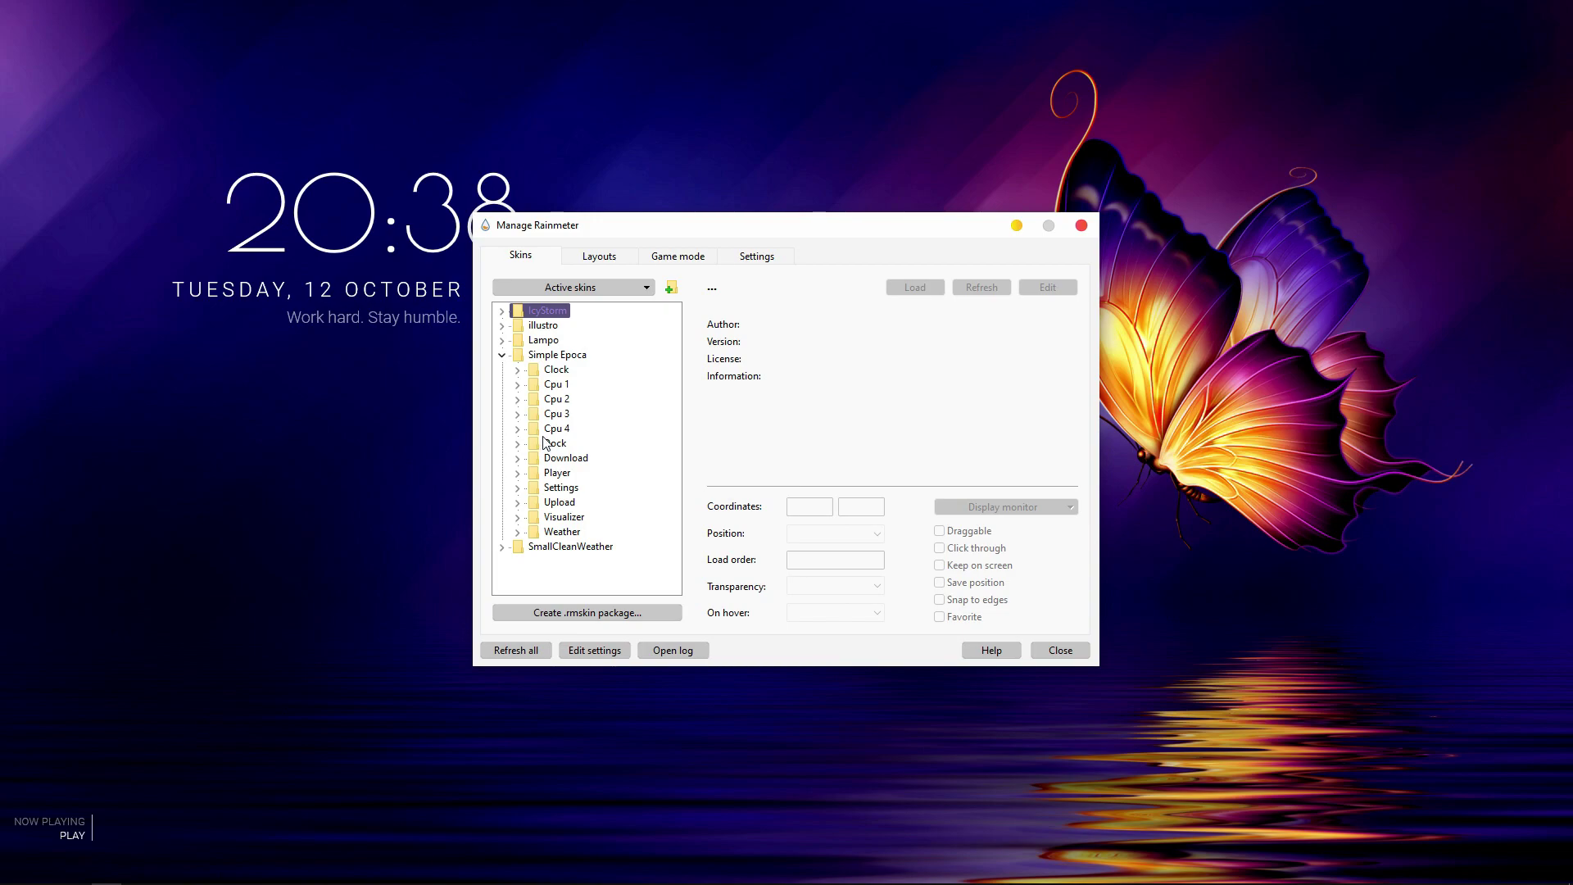
{"action": "left_click", "coordinate": [518, 518]}
{"action": "left_click", "coordinate": [585, 531]}
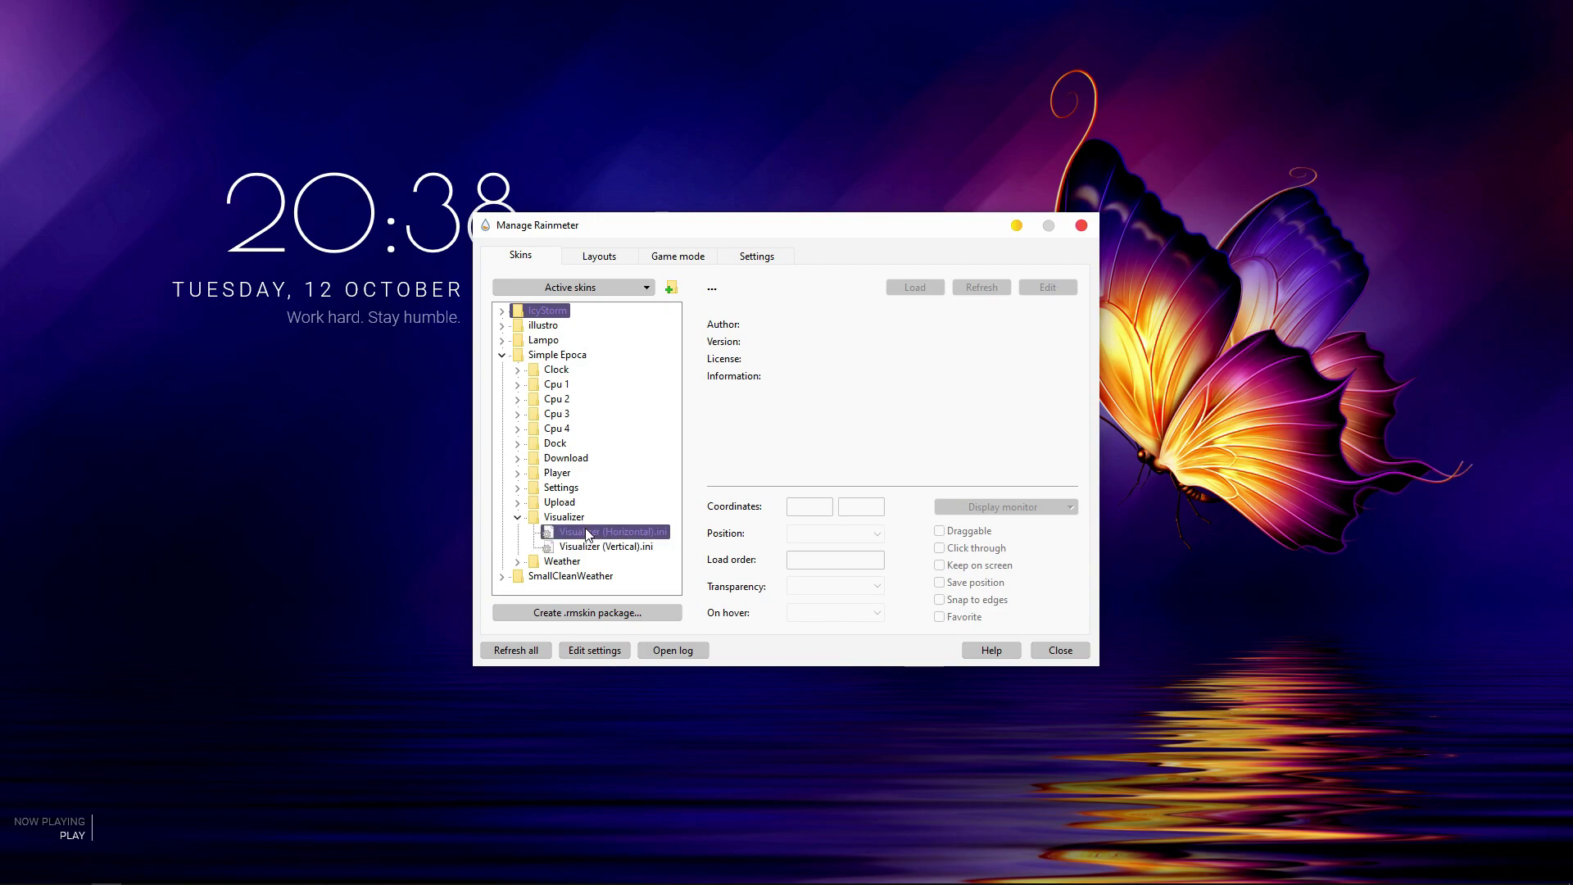
{"action": "left_click", "coordinate": [915, 287]}
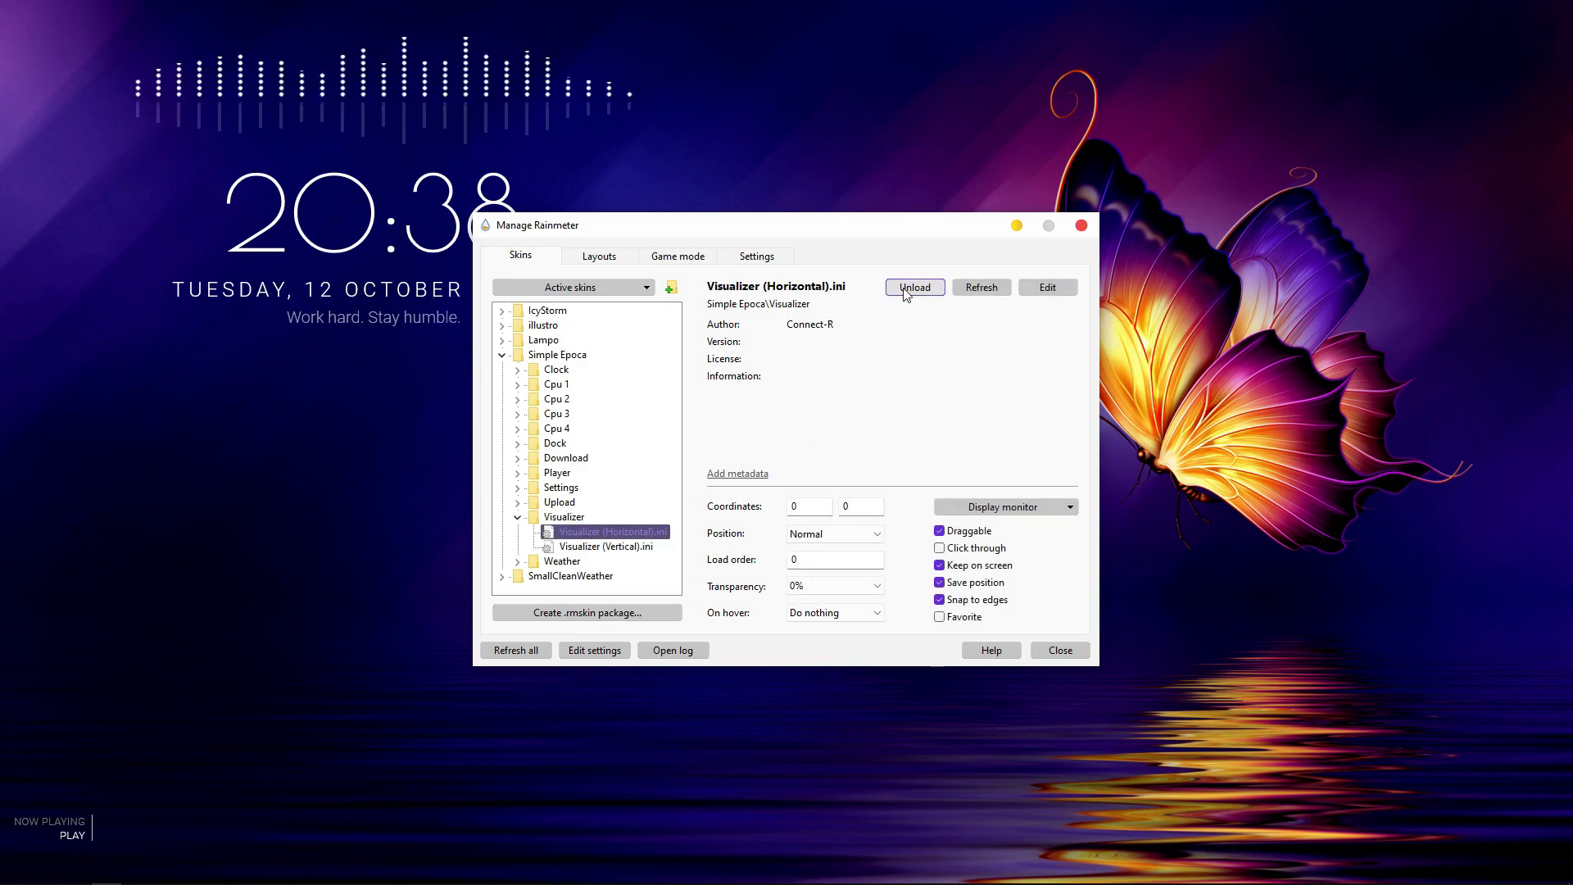
Step: Set the visualizer's position to On desktop, minimize the skin manager, and place the visualizer below the clock
{"action": "left_click", "coordinate": [842, 541]}
{"action": "left_click", "coordinate": [841, 558]}
{"action": "left_click", "coordinate": [1009, 223]}
{"action": "left_click_drag", "start_coordinate": [450, 105], "coordinate": [457, 498]}
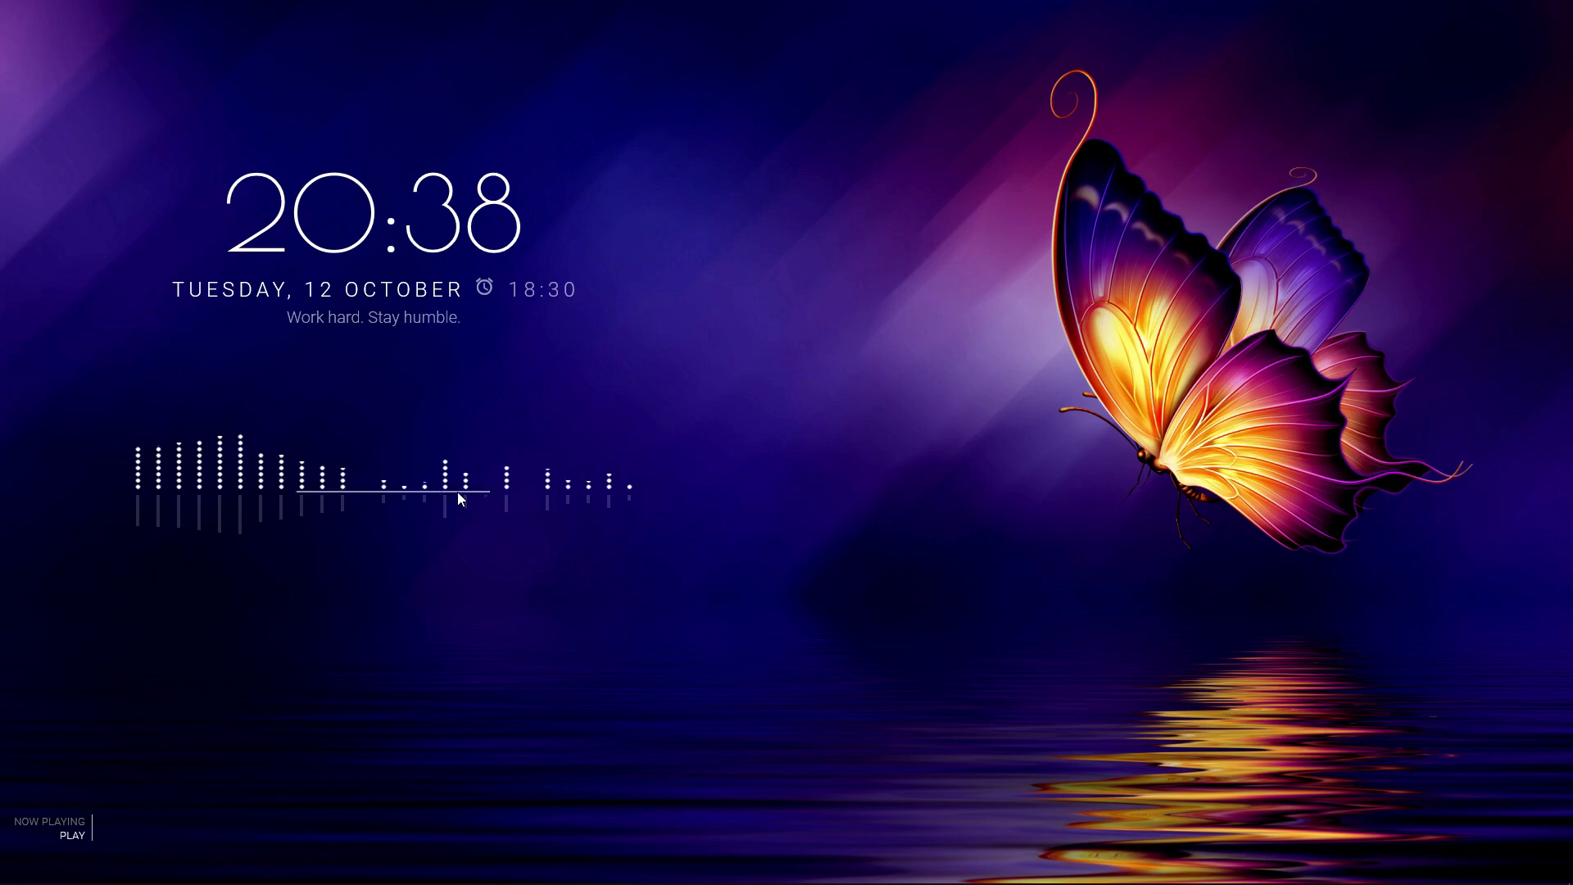
Step: Open Visualizer (Horizontal).ini from the visualizer's skin folder, close the folder window, and move the text editor clear of the visualizer
{"action": "right_click", "coordinate": [457, 492]}
{"action": "left_click", "coordinate": [498, 503]}
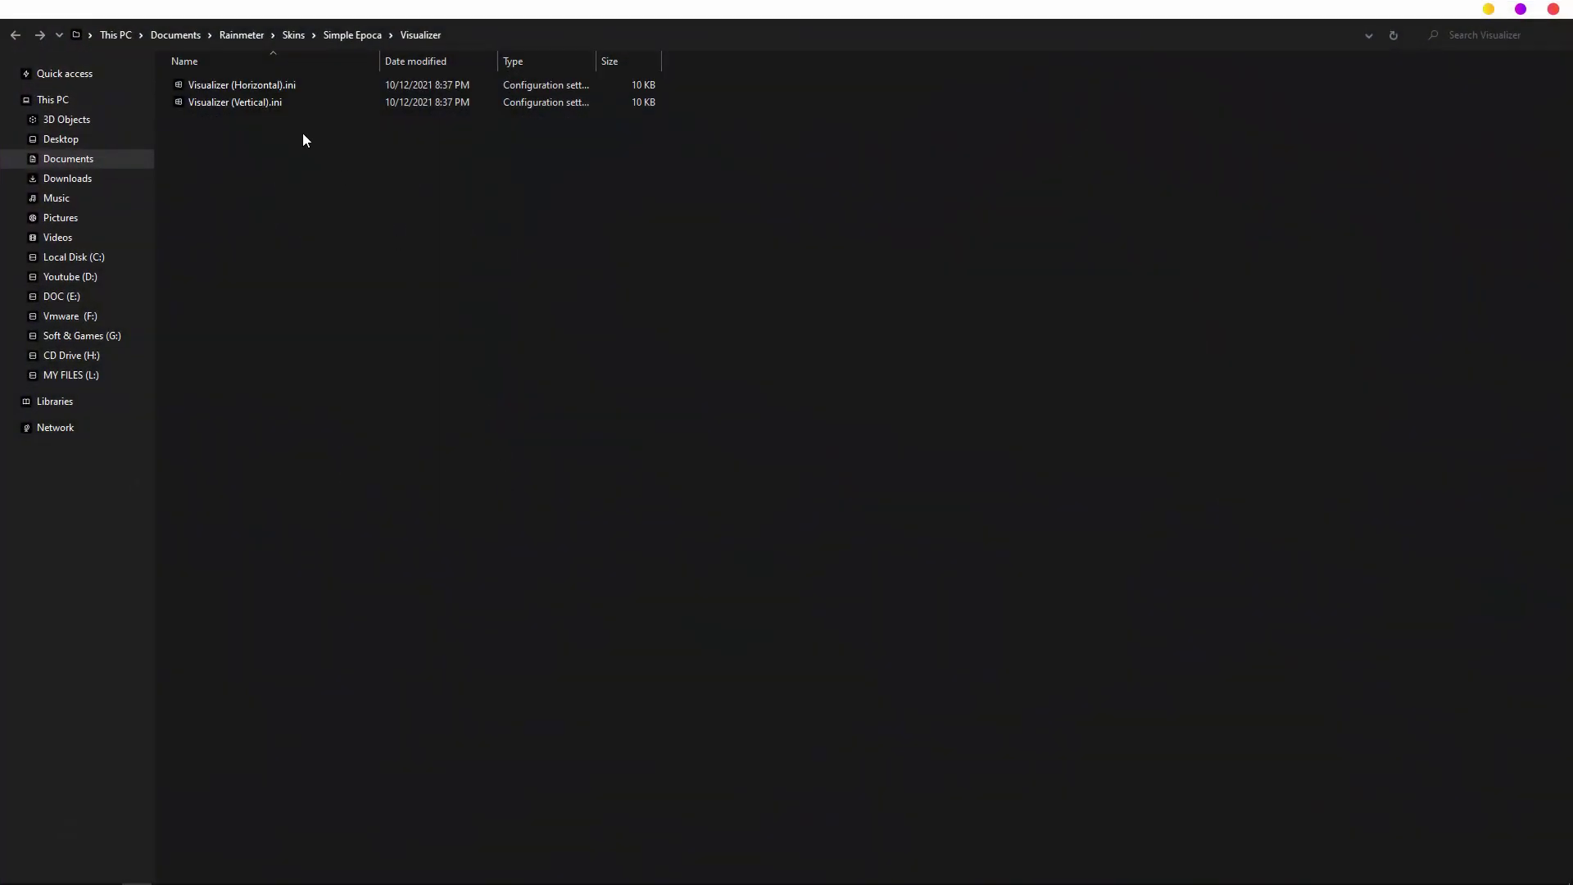
{"action": "left_click", "coordinate": [244, 85]}
{"action": "double_click", "coordinate": [244, 85]}
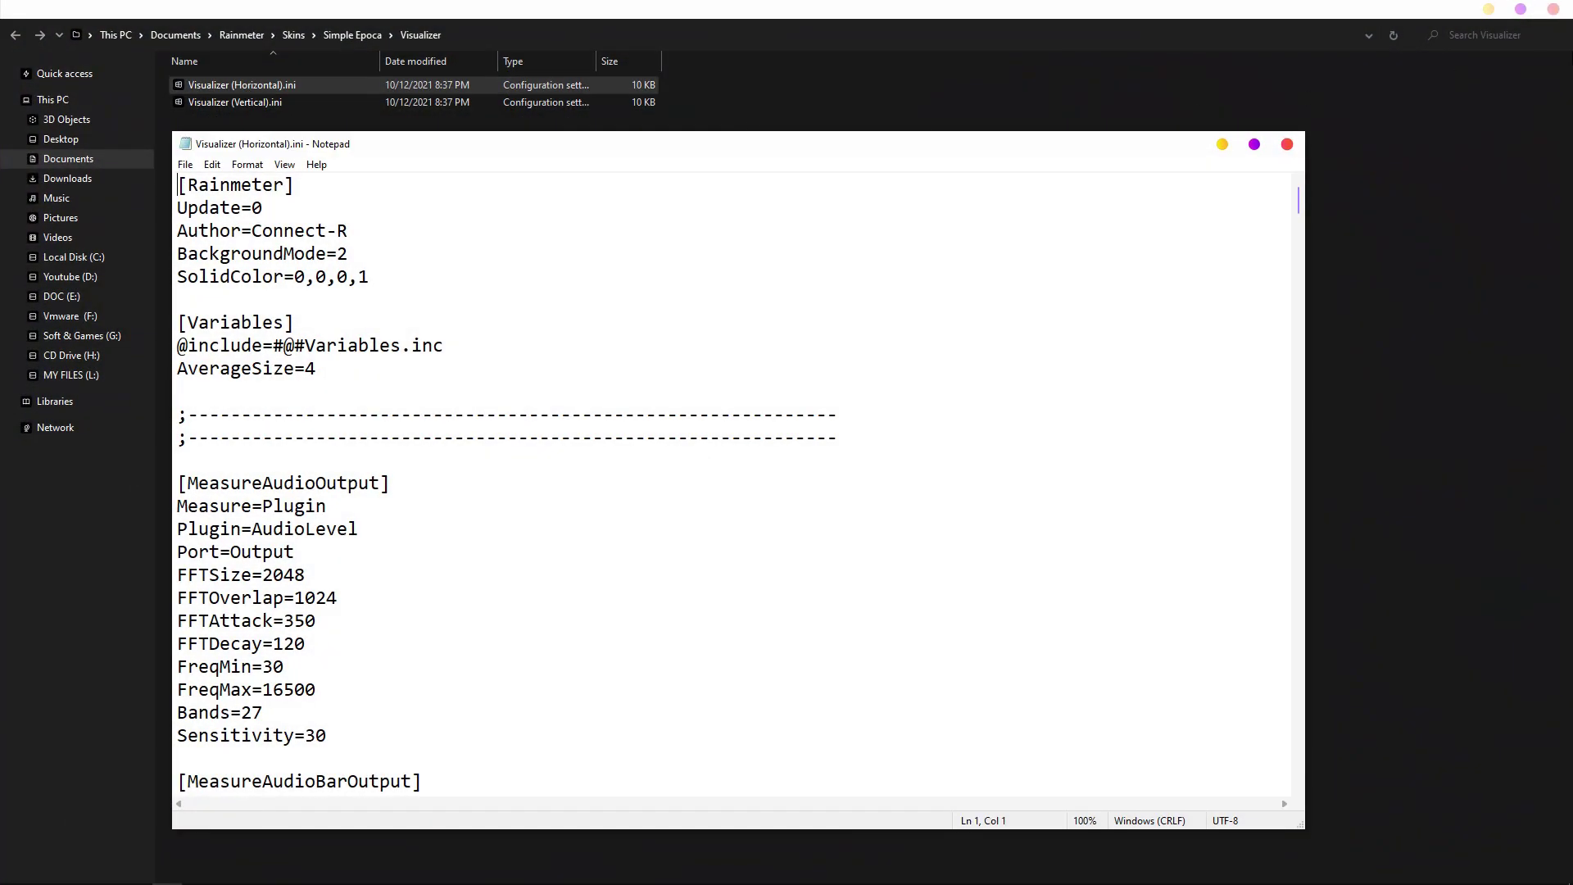
{"action": "left_click", "coordinate": [1556, 10]}
{"action": "left_click_drag", "start_coordinate": [891, 154], "coordinate": [1127, 127]}
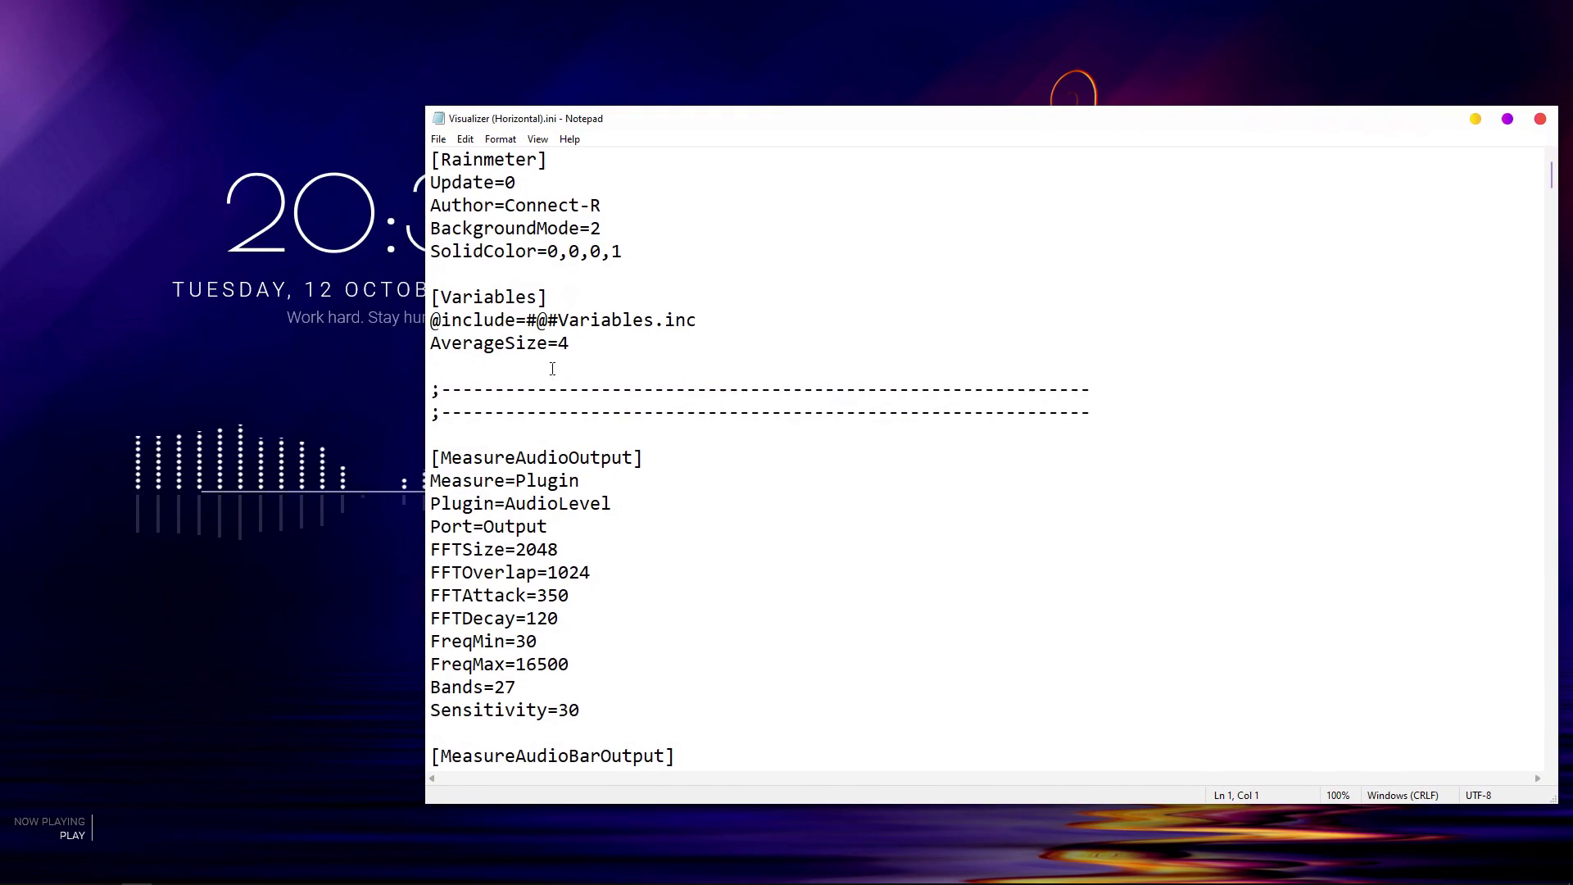
Step: Set AverageSize to 1 and Bands to 20 in the visualizer file, save it, and close the editor
{"action": "type", "text": "1"}
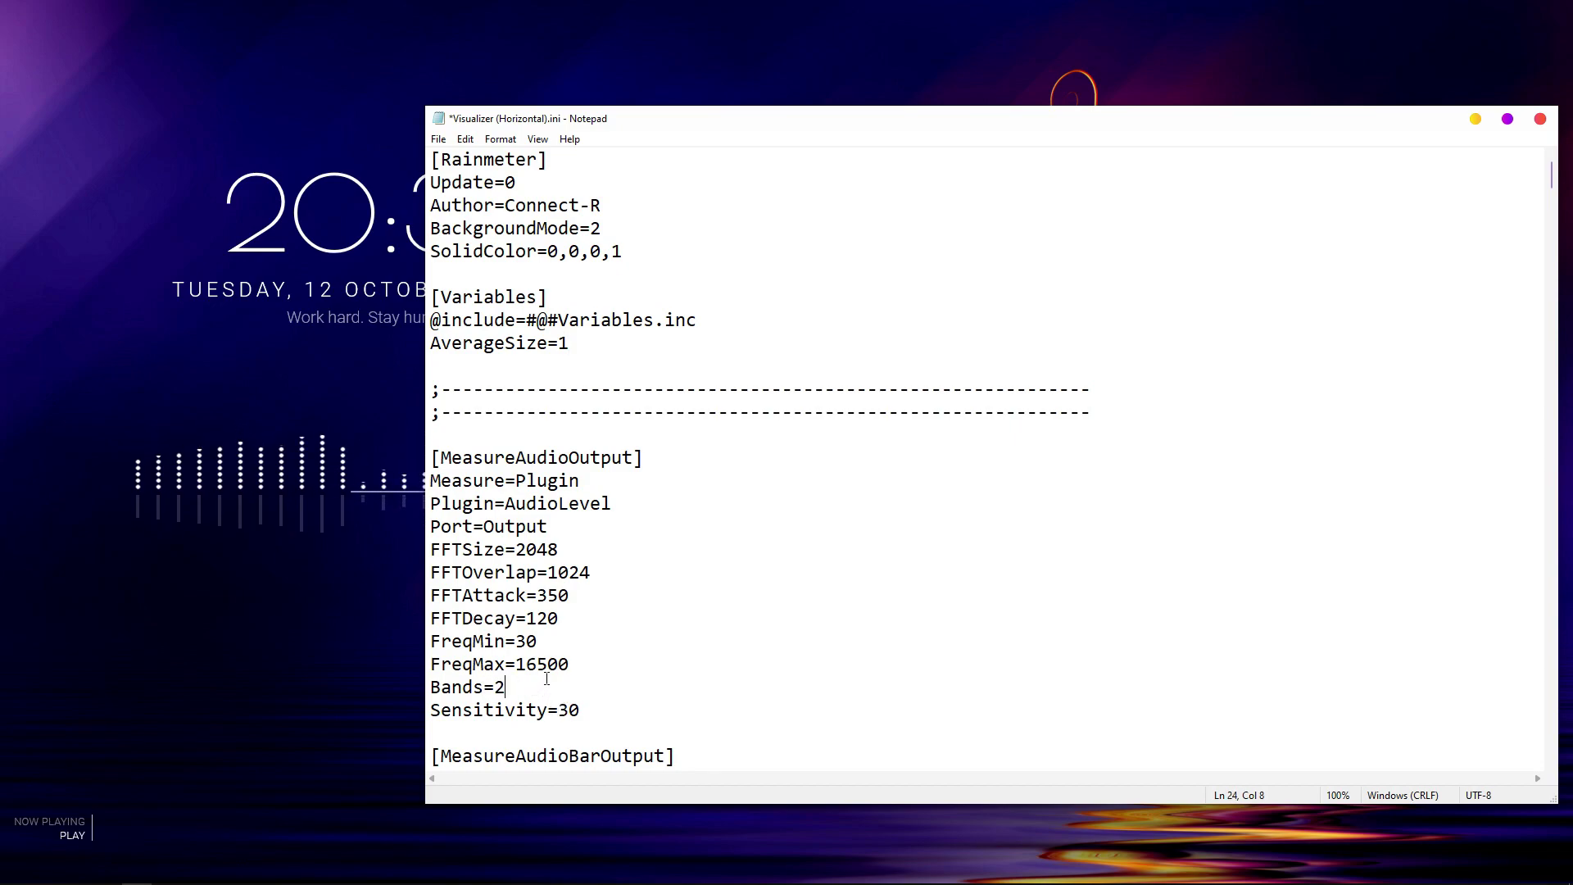
{"action": "type", "text": "0"}
{"action": "left_click", "coordinate": [438, 138]}
{"action": "left_click", "coordinate": [456, 211]}
{"action": "left_click_drag", "start_coordinate": [785, 123], "coordinate": [709, 190]}
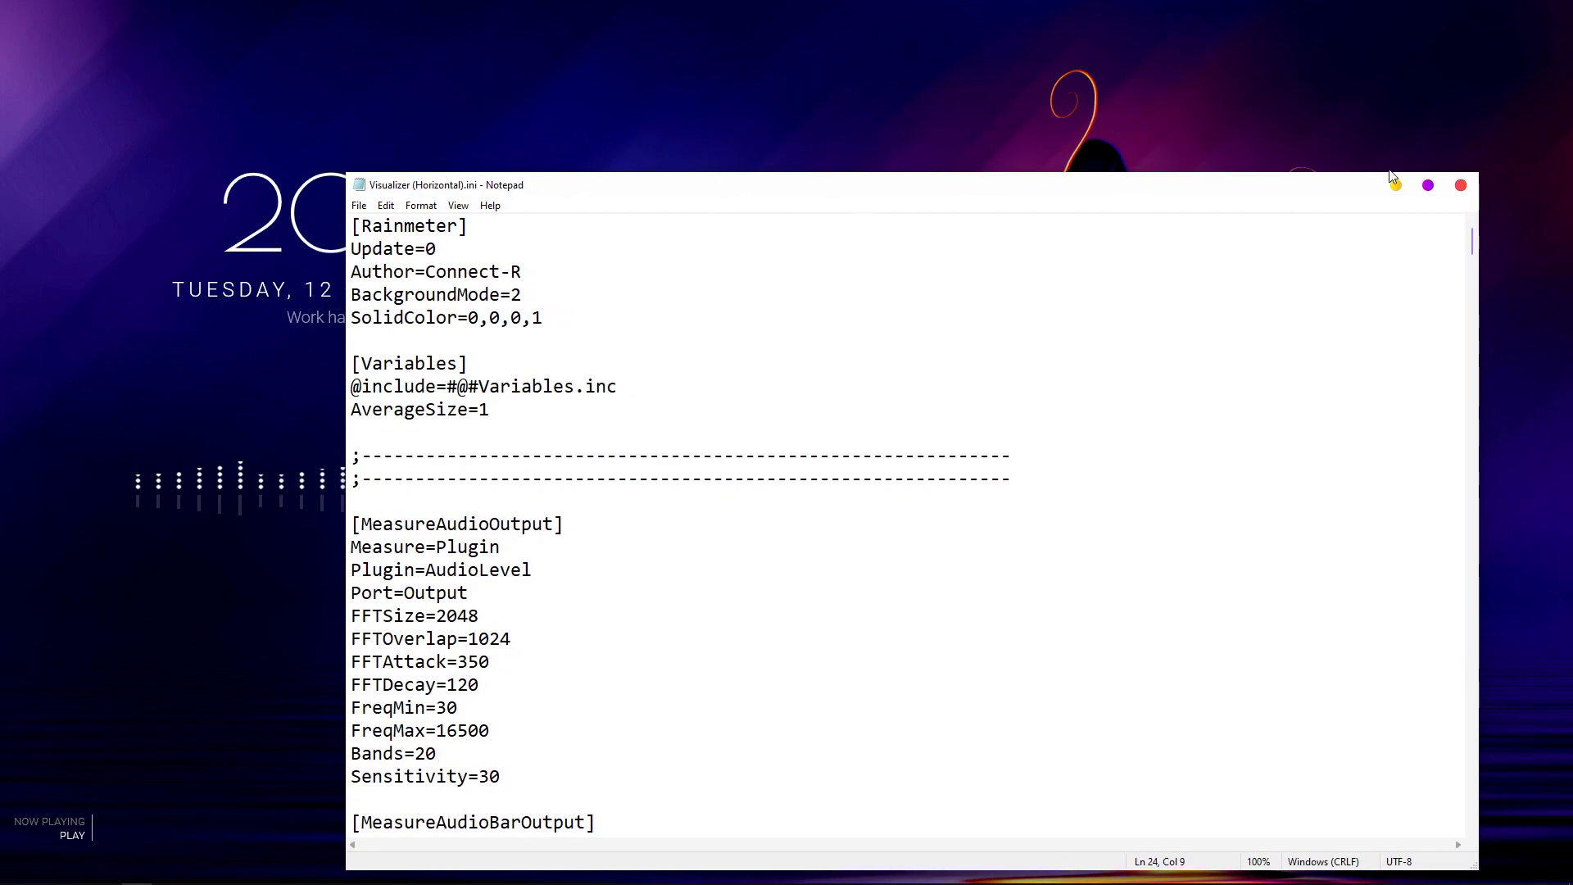
{"action": "left_click", "coordinate": [1461, 187]}
Step: Refresh the visualizer skin and centre it below the clock
{"action": "right_click", "coordinate": [504, 488]}
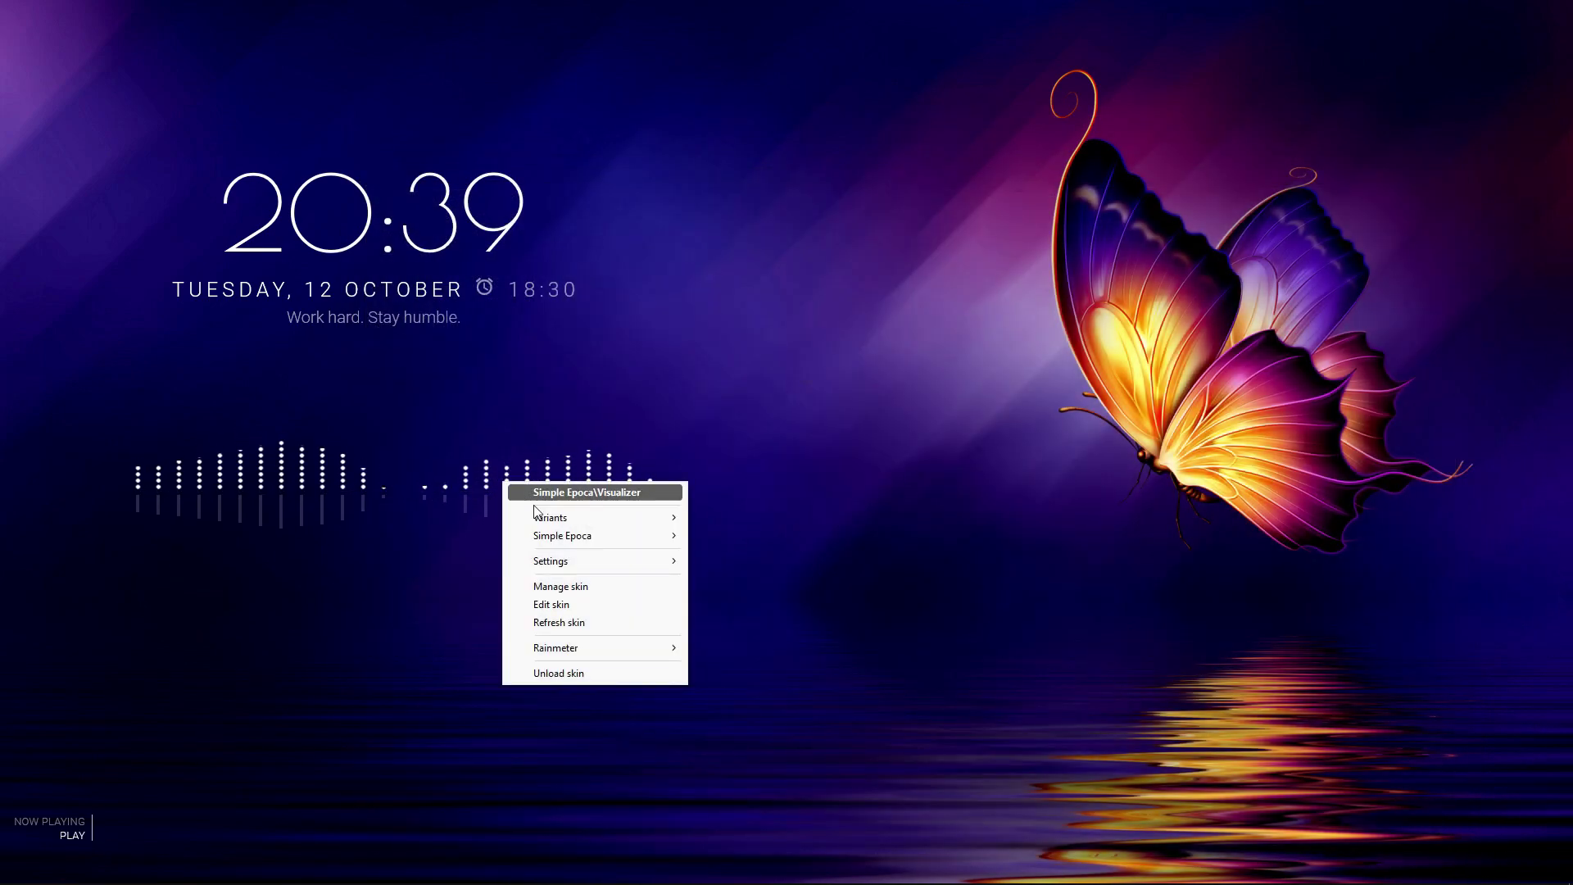
{"action": "left_click", "coordinate": [574, 621]}
{"action": "left_click_drag", "start_coordinate": [413, 485], "coordinate": [452, 494]}
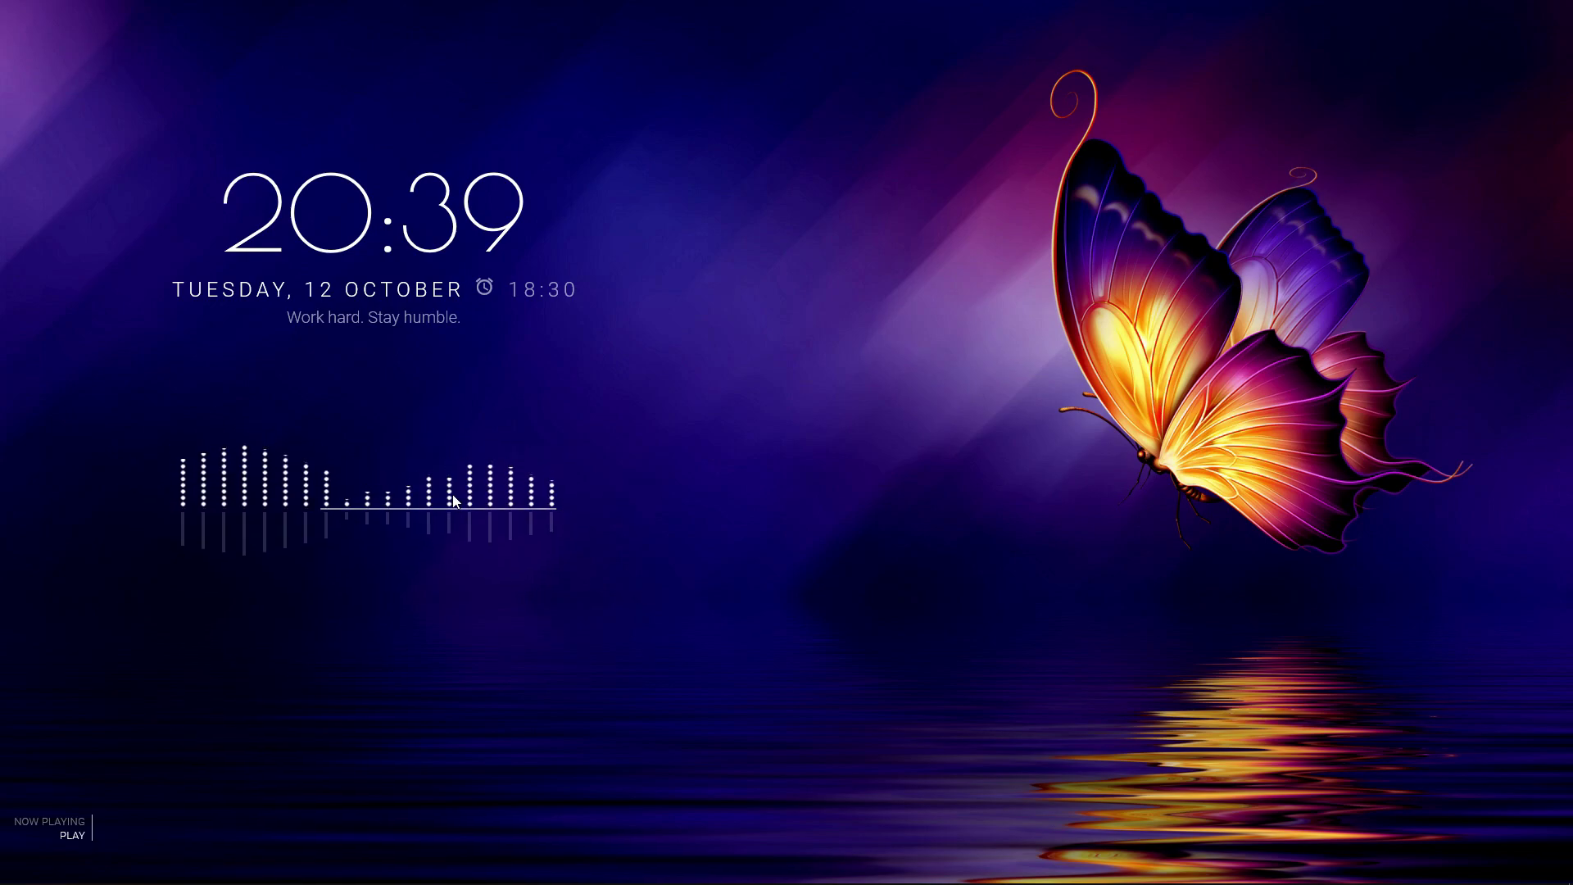
Step: Load the Simple Epoca Dock.ini skin and place the icon dock below the visualizer at about 107, 772
{"action": "mouse_move", "coordinate": [477, 881]}
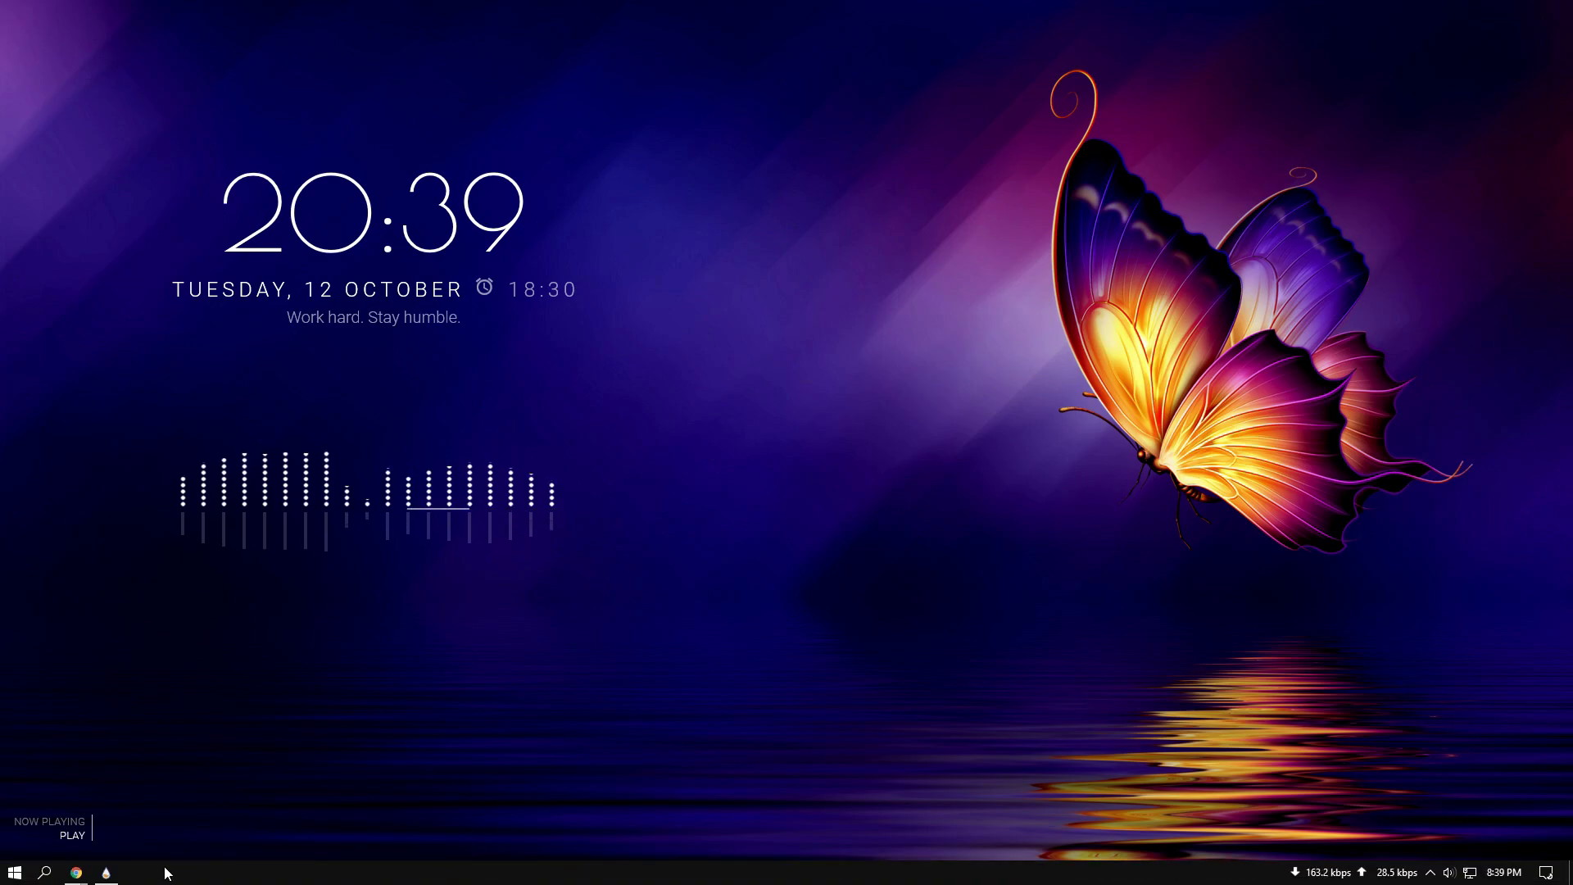
{"action": "left_click", "coordinate": [106, 878]}
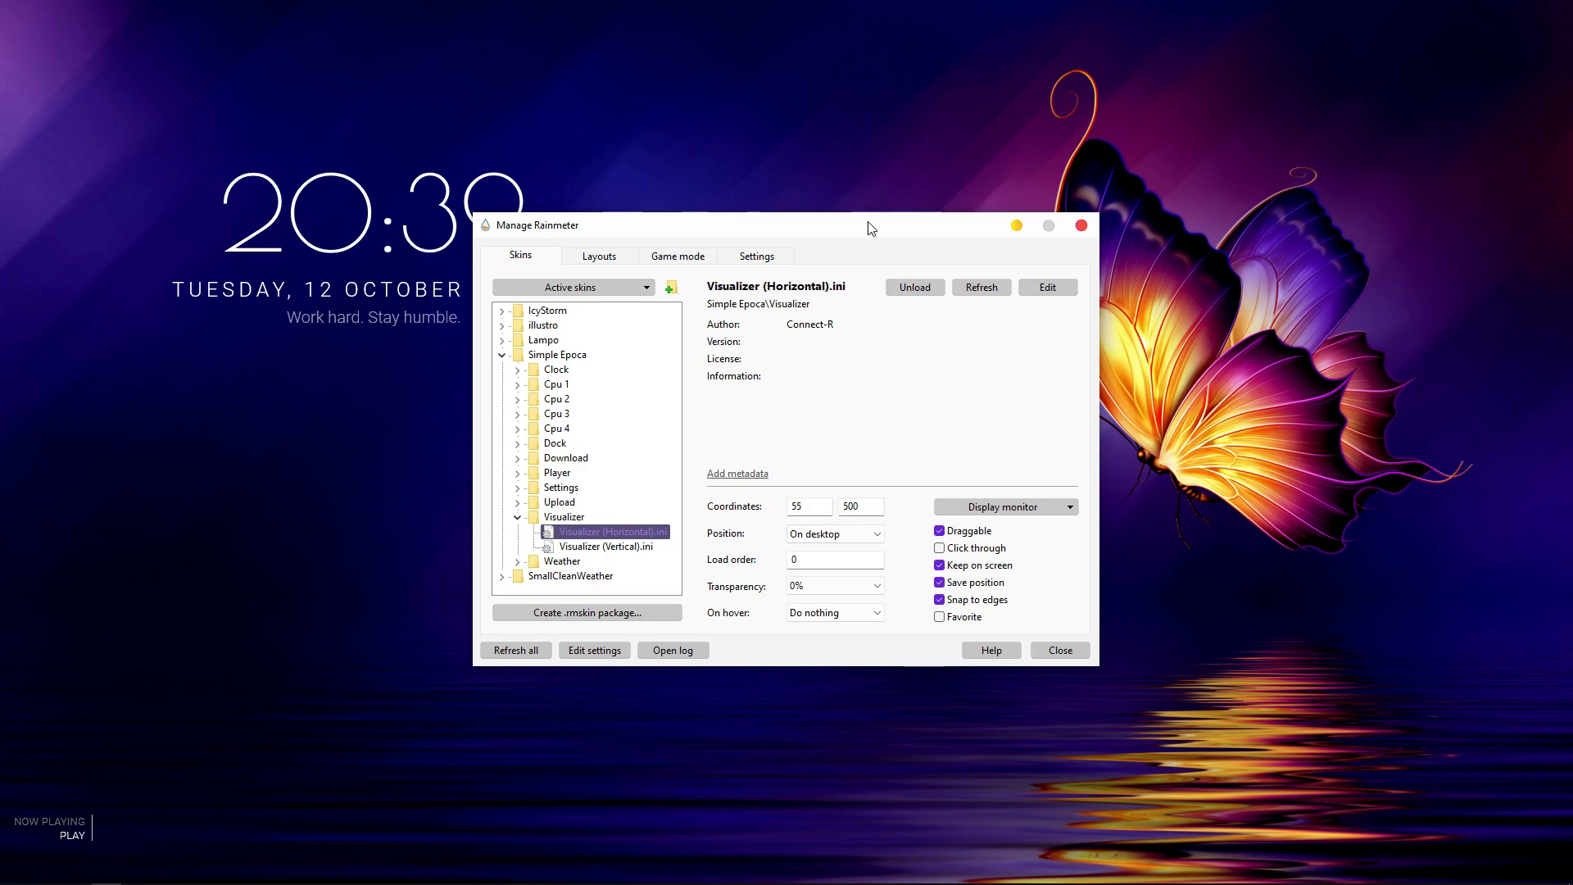
{"action": "left_click_drag", "start_coordinate": [860, 229], "coordinate": [1034, 149]}
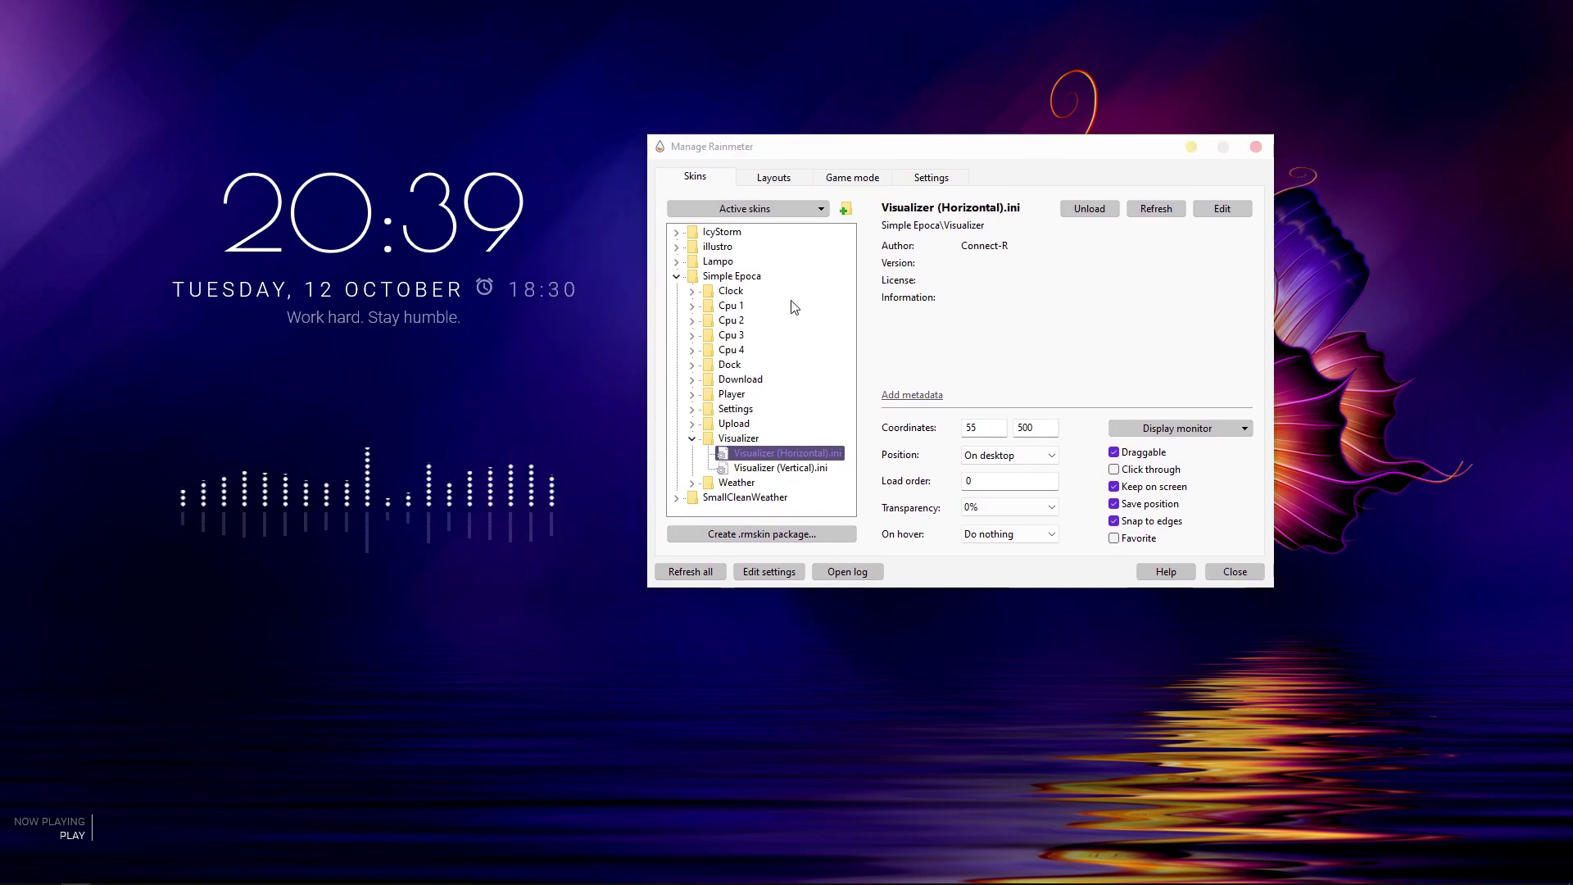
{"action": "left_click", "coordinate": [693, 439]}
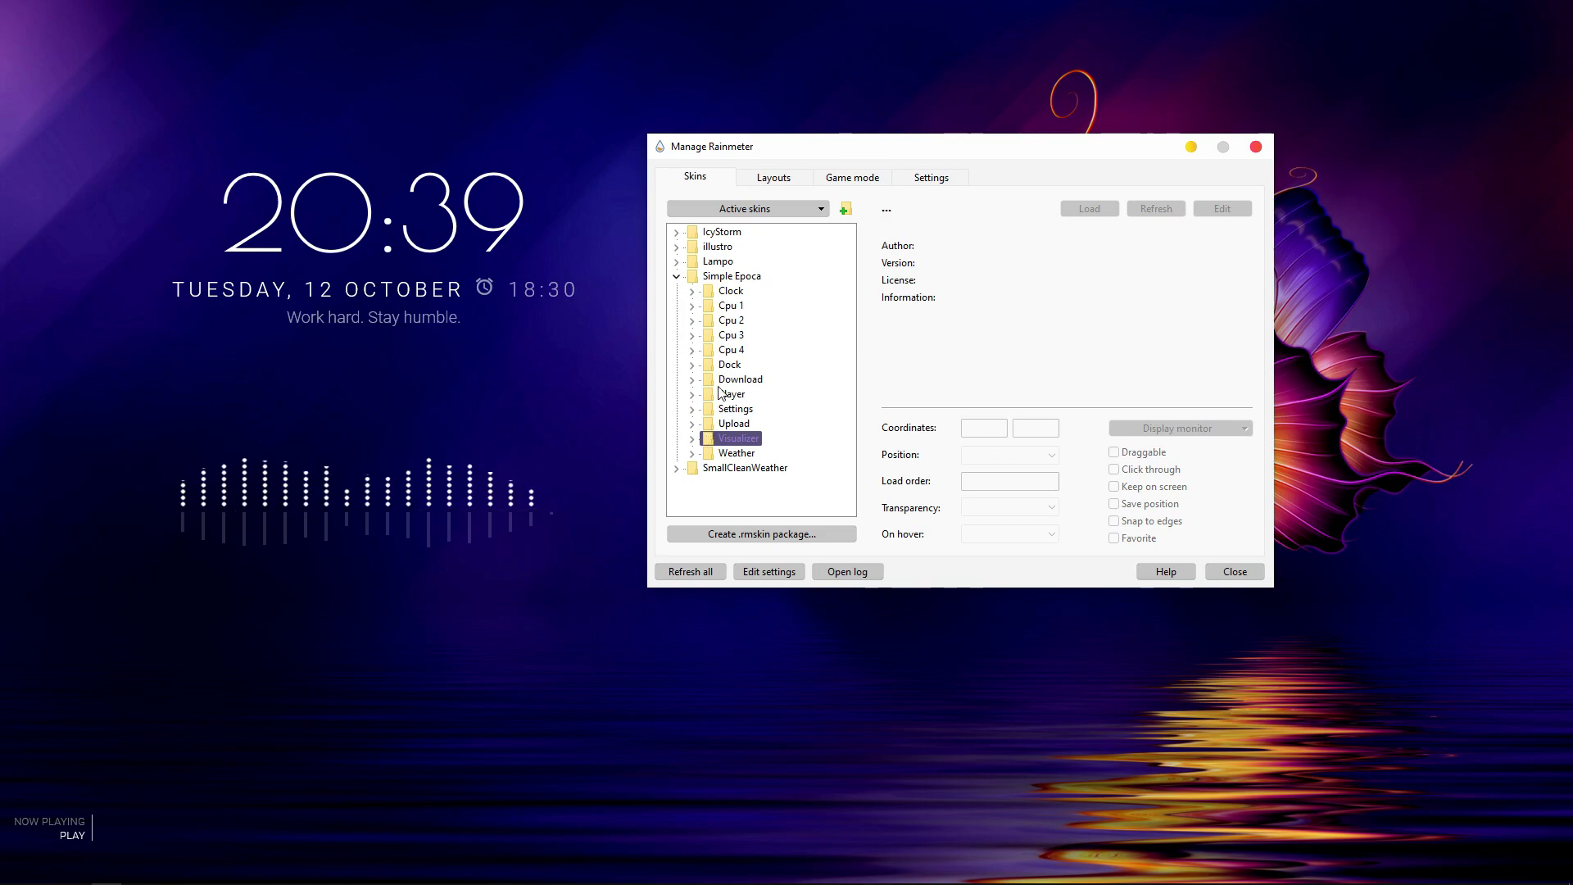
{"action": "left_click", "coordinate": [692, 365]}
{"action": "left_click", "coordinate": [748, 381]}
{"action": "left_click", "coordinate": [1089, 208]}
{"action": "left_click_drag", "start_coordinate": [63, 41], "coordinate": [158, 673]}
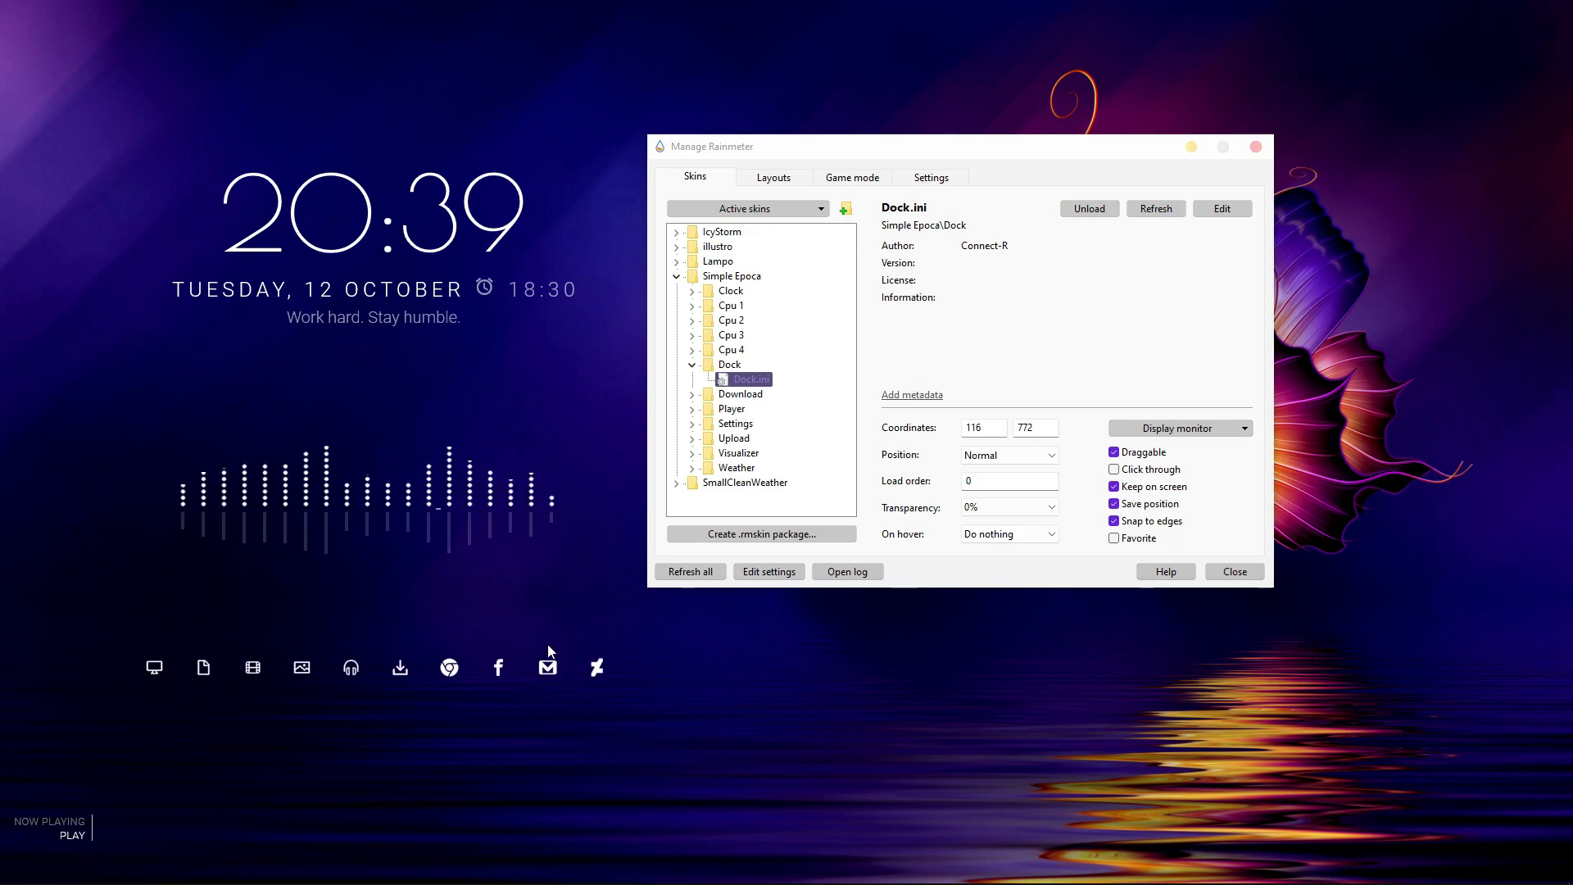
{"action": "left_click_drag", "start_coordinate": [549, 656], "coordinate": [541, 656]}
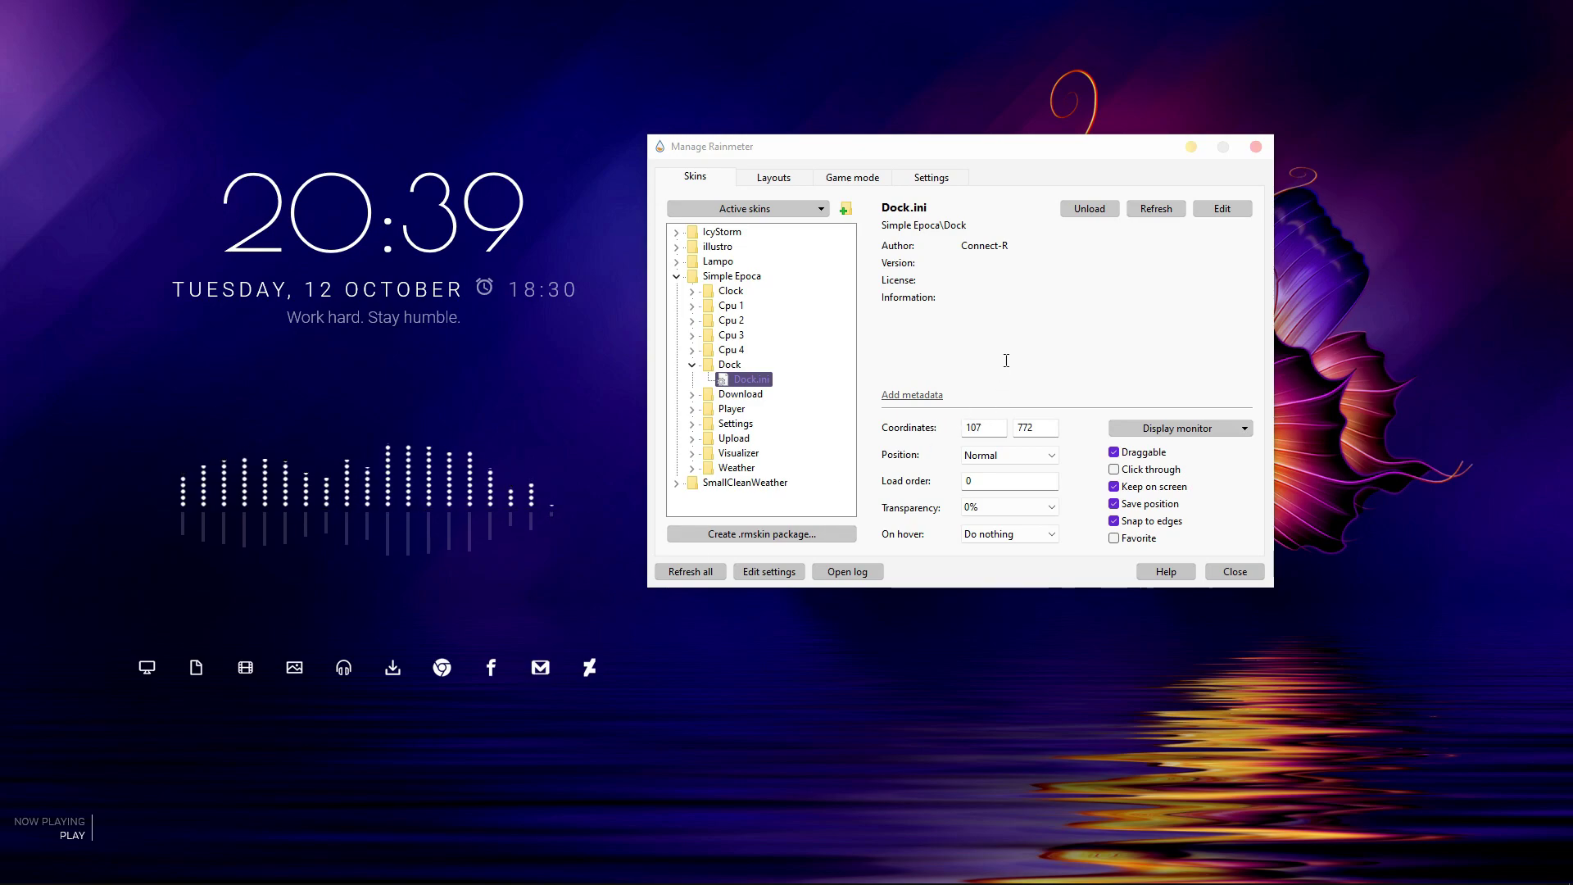
Step: Set the Dock skin's position to On desktop and turn off its Draggable option
{"action": "left_click", "coordinate": [1003, 456]}
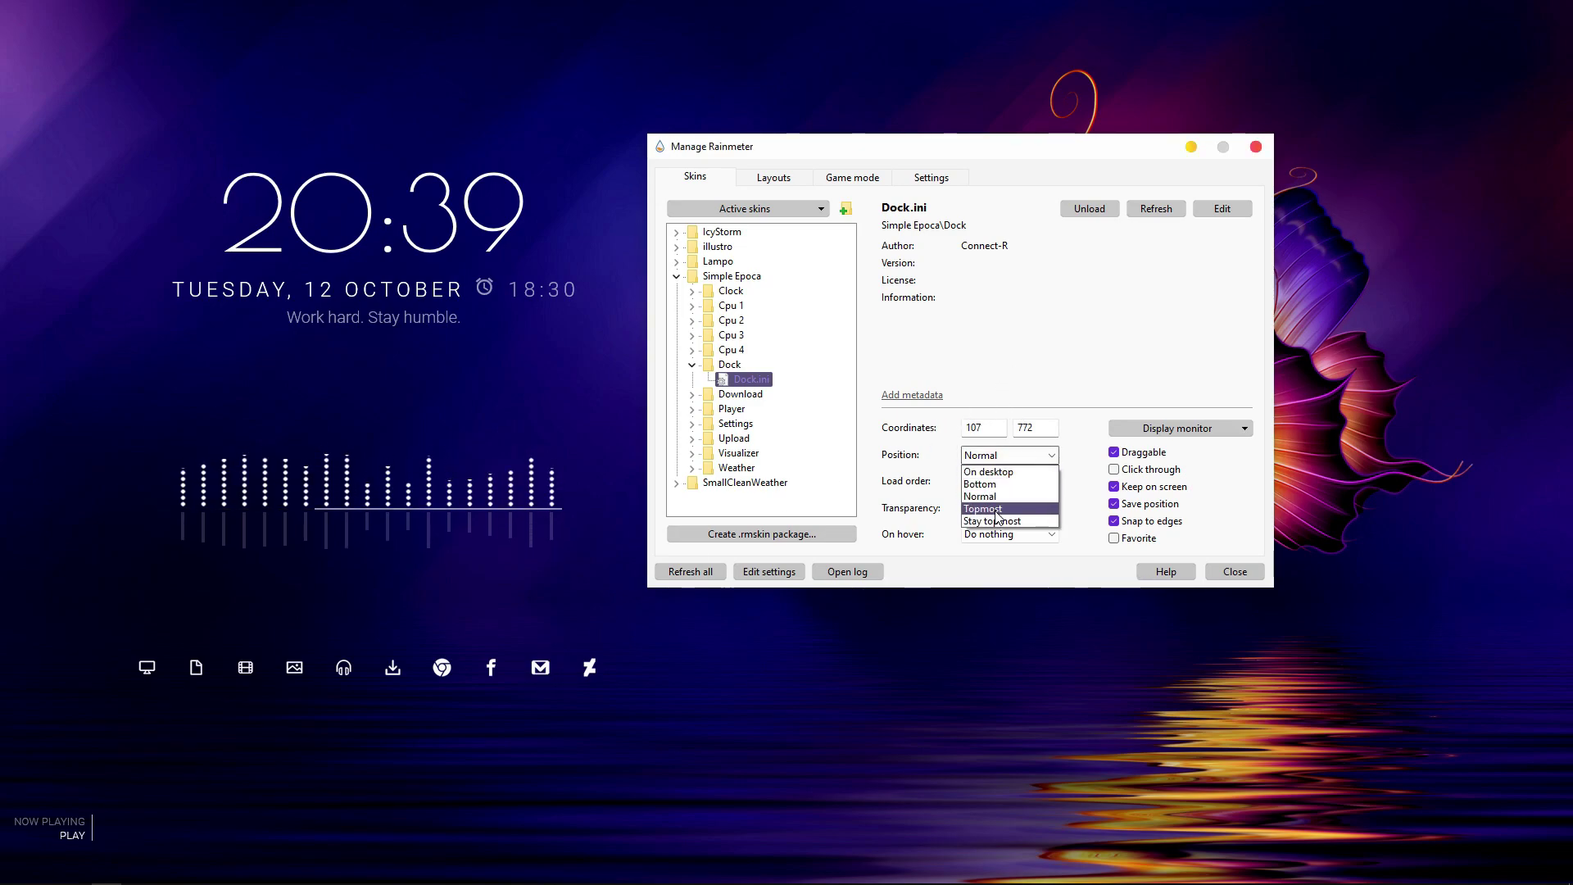
{"action": "left_click", "coordinate": [988, 472]}
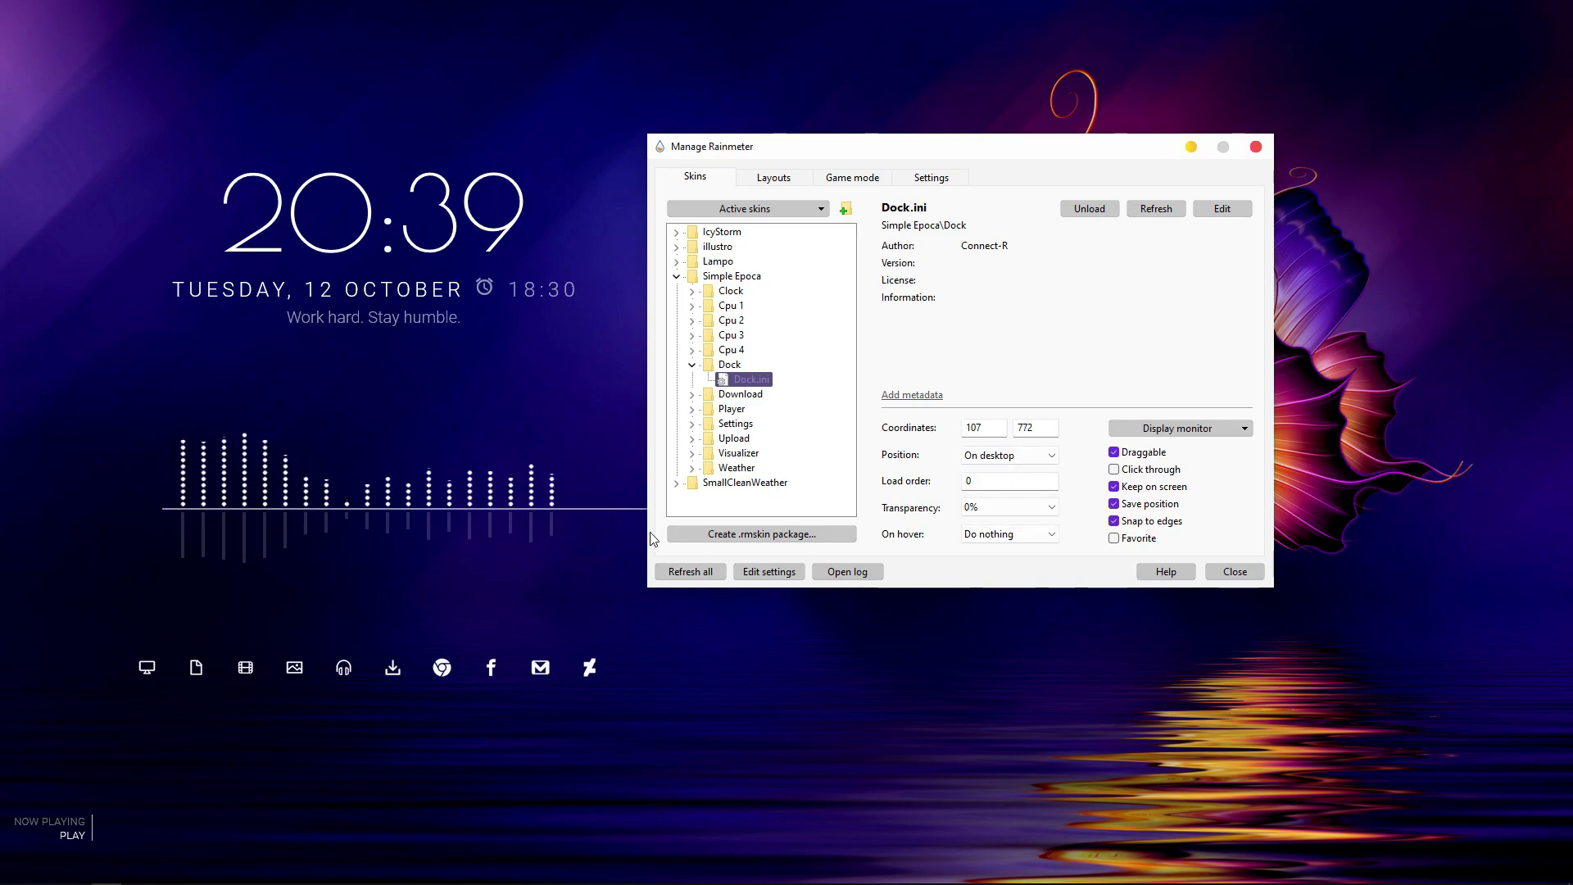
{"action": "left_click", "coordinate": [340, 674]}
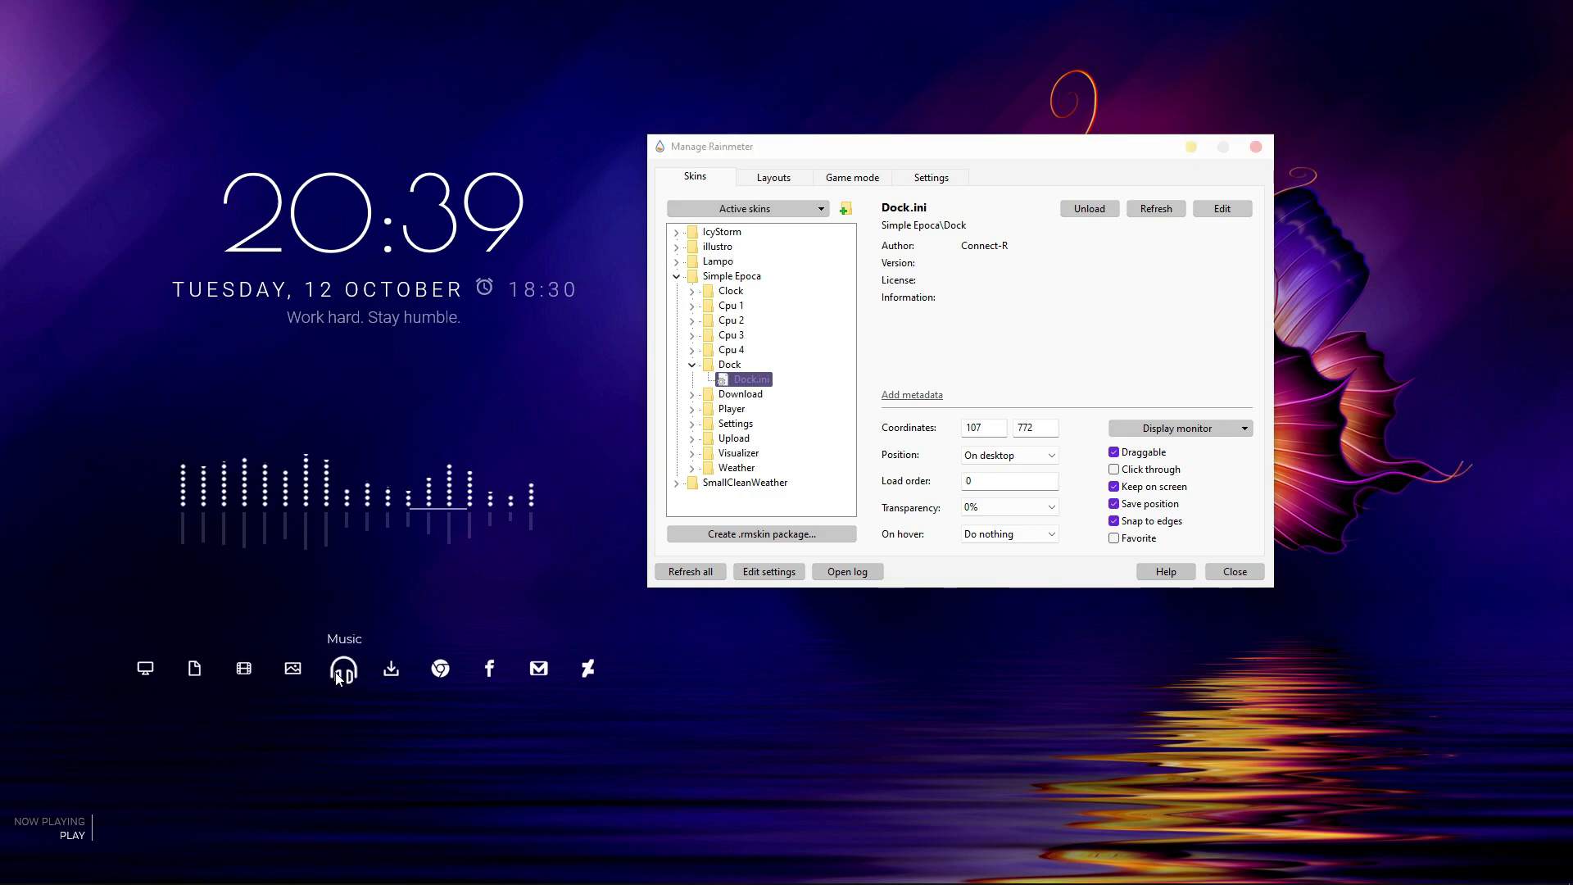
{"action": "left_click", "coordinate": [1114, 455]}
Step: Select Visualizer (Horizontal).ini, shift the visualizer to about 48, 478, and nudge the clock slightly down to align with it
{"action": "left_click", "coordinate": [692, 364]}
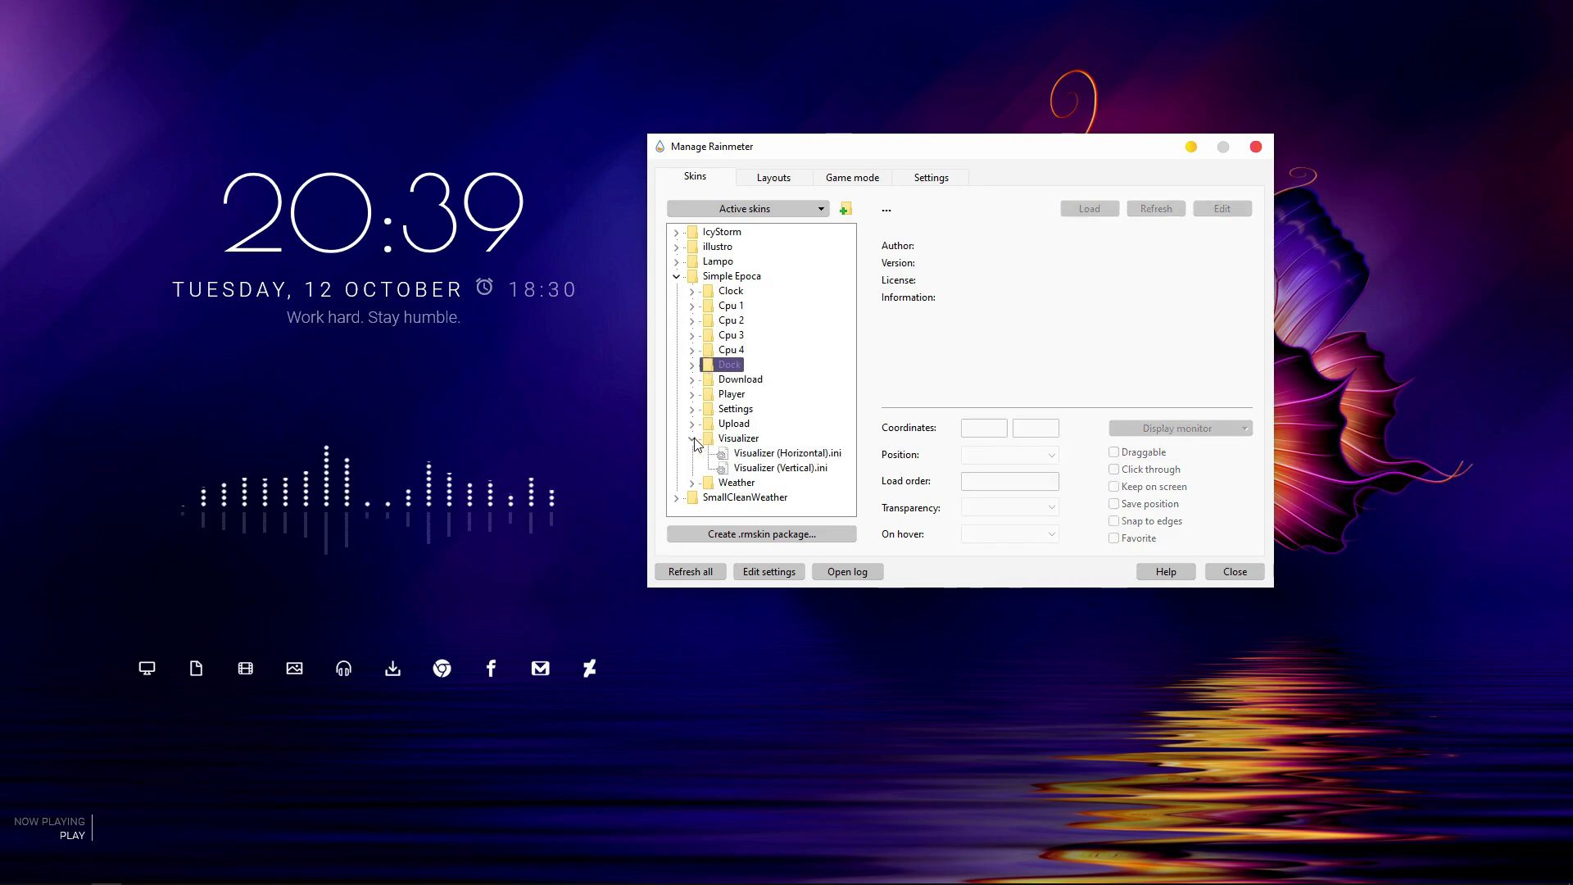
{"action": "left_click", "coordinate": [763, 456]}
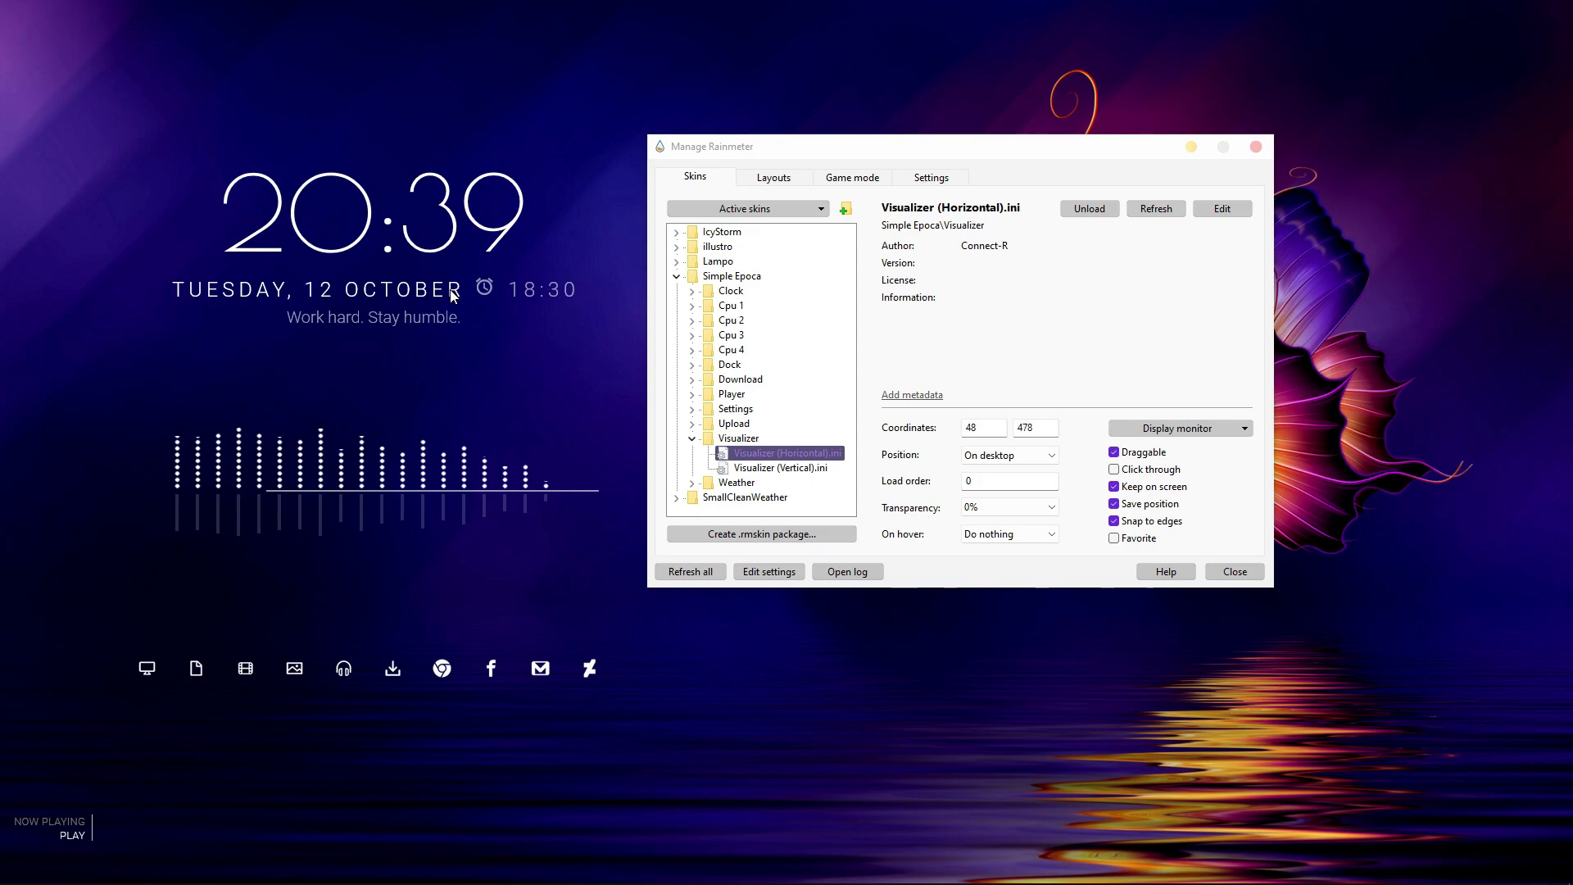
{"action": "left_click_drag", "start_coordinate": [451, 295], "coordinate": [453, 300]}
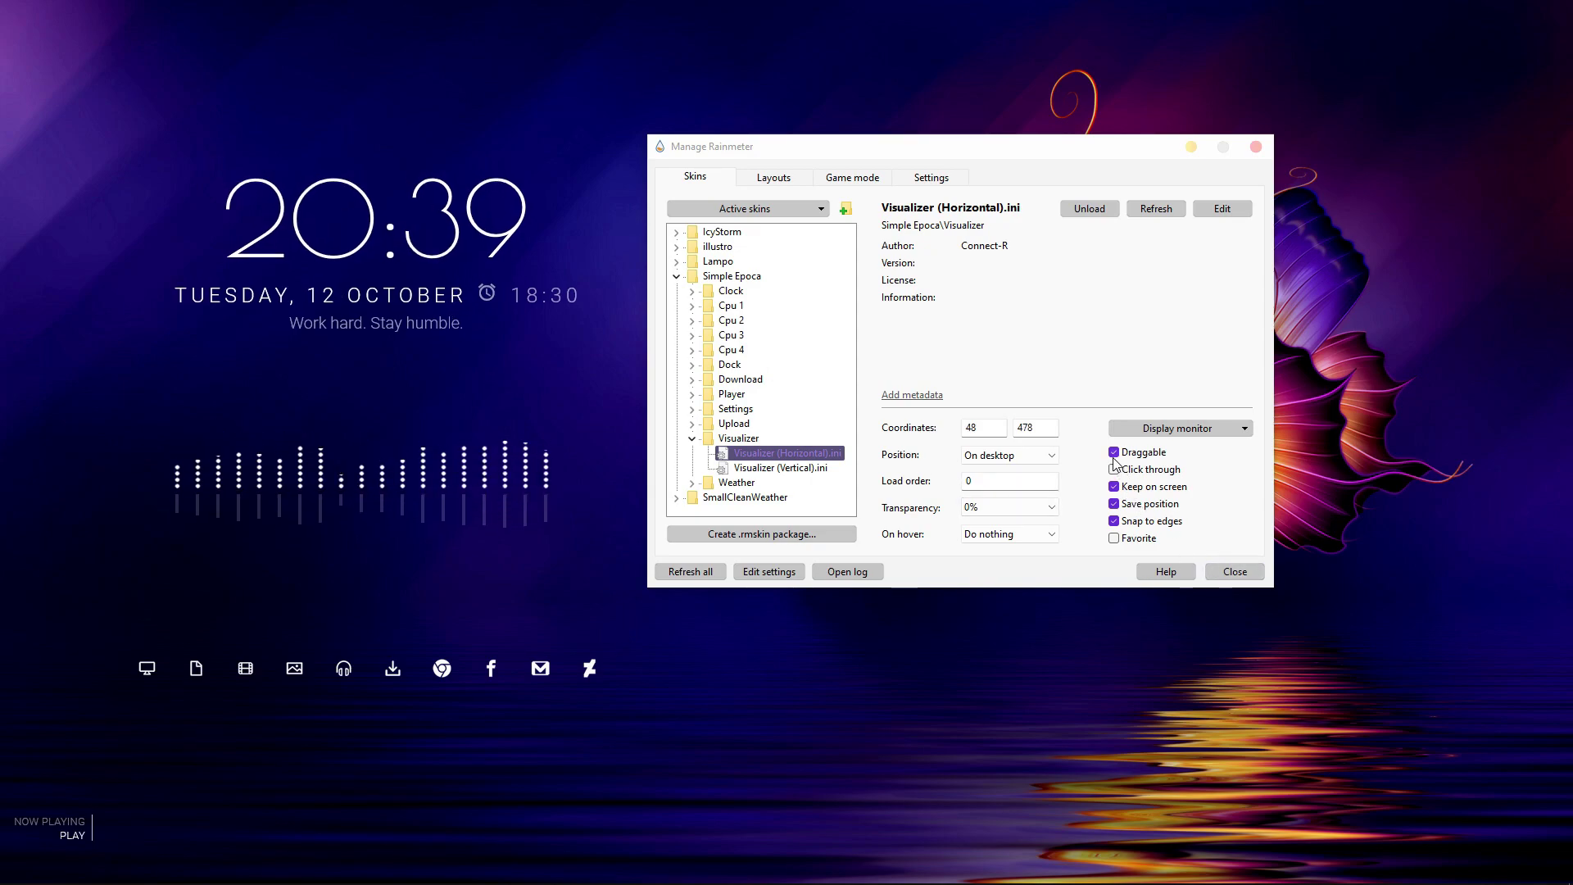
Step: Move the skin manager aside, reposition the Now Playing skin near the desktop's lower-left edge, and load IcyStorm's SnowV2 Snow.ini
{"action": "left_click", "coordinate": [676, 277]}
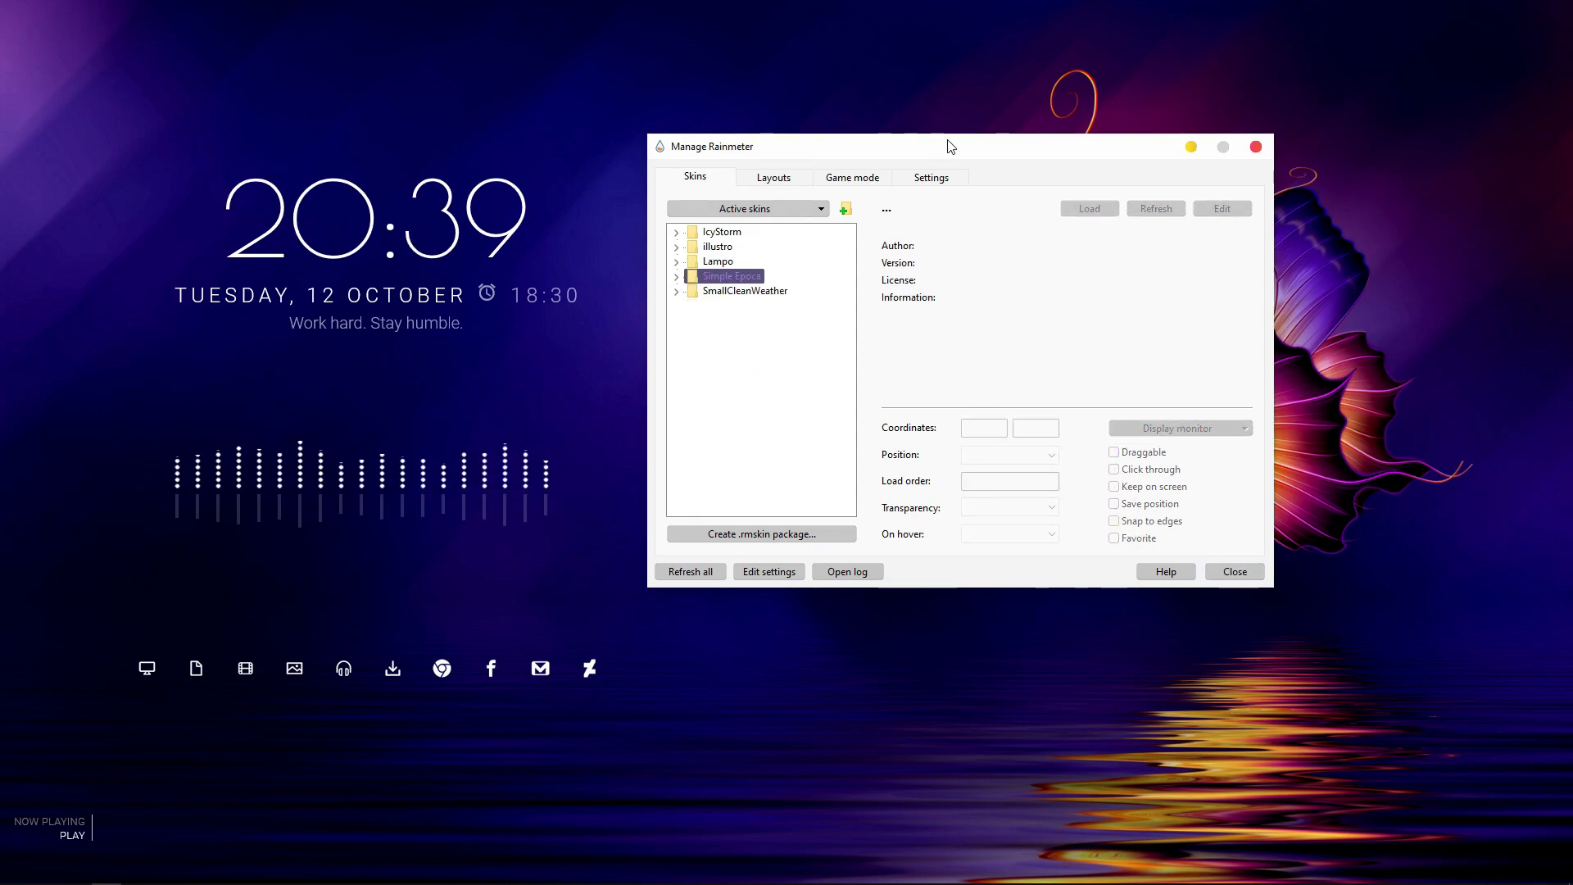
{"action": "left_click_drag", "start_coordinate": [953, 149], "coordinate": [1126, 247]}
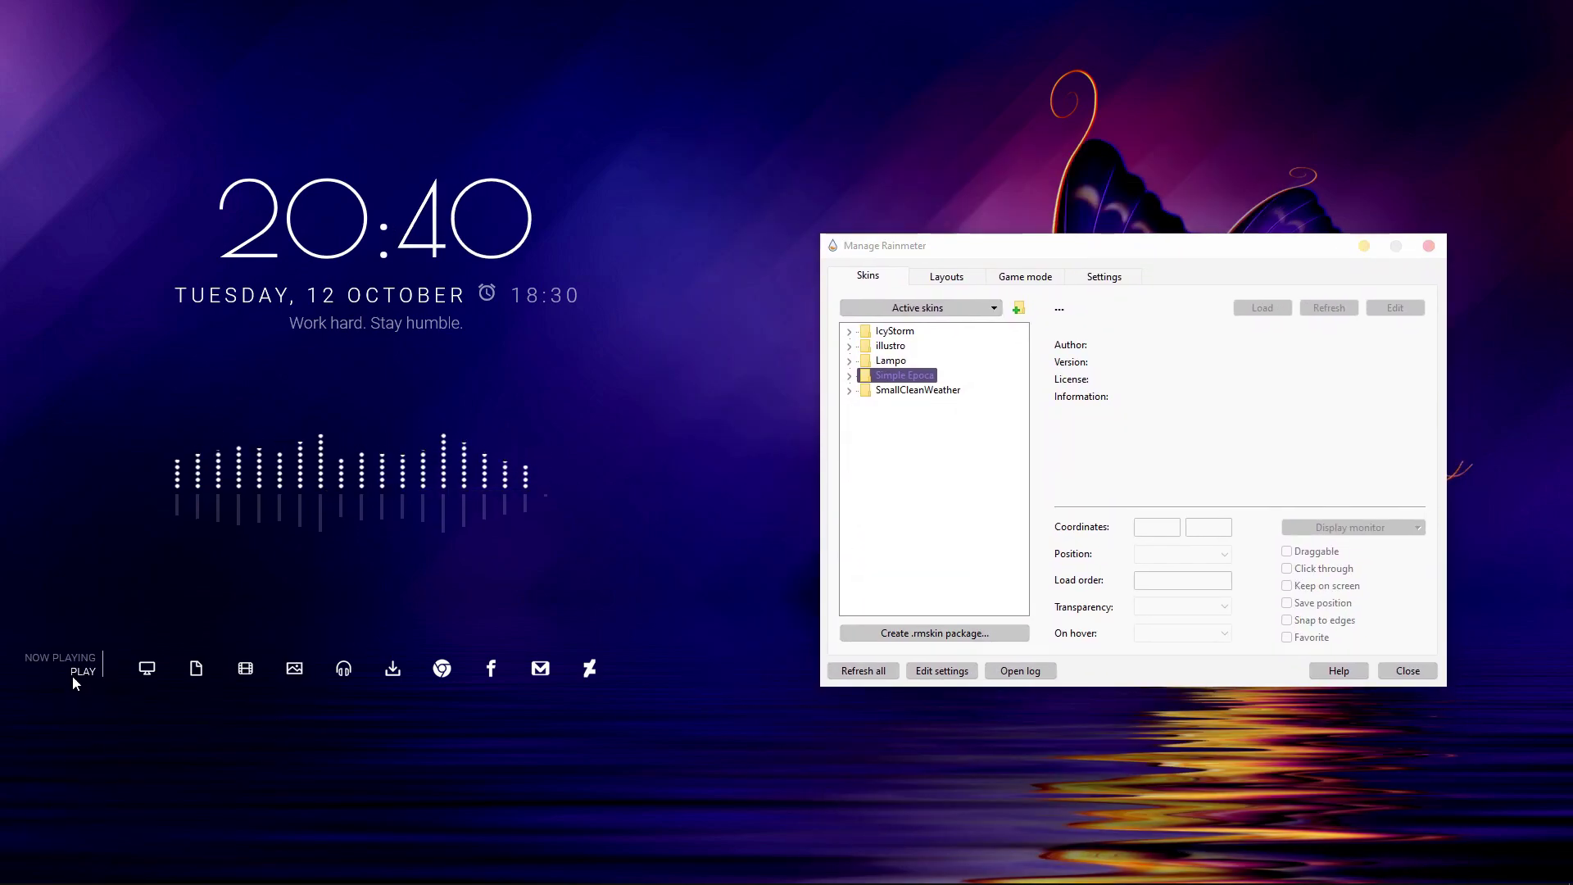
{"action": "left_click_drag", "start_coordinate": [73, 678], "coordinate": [69, 616]}
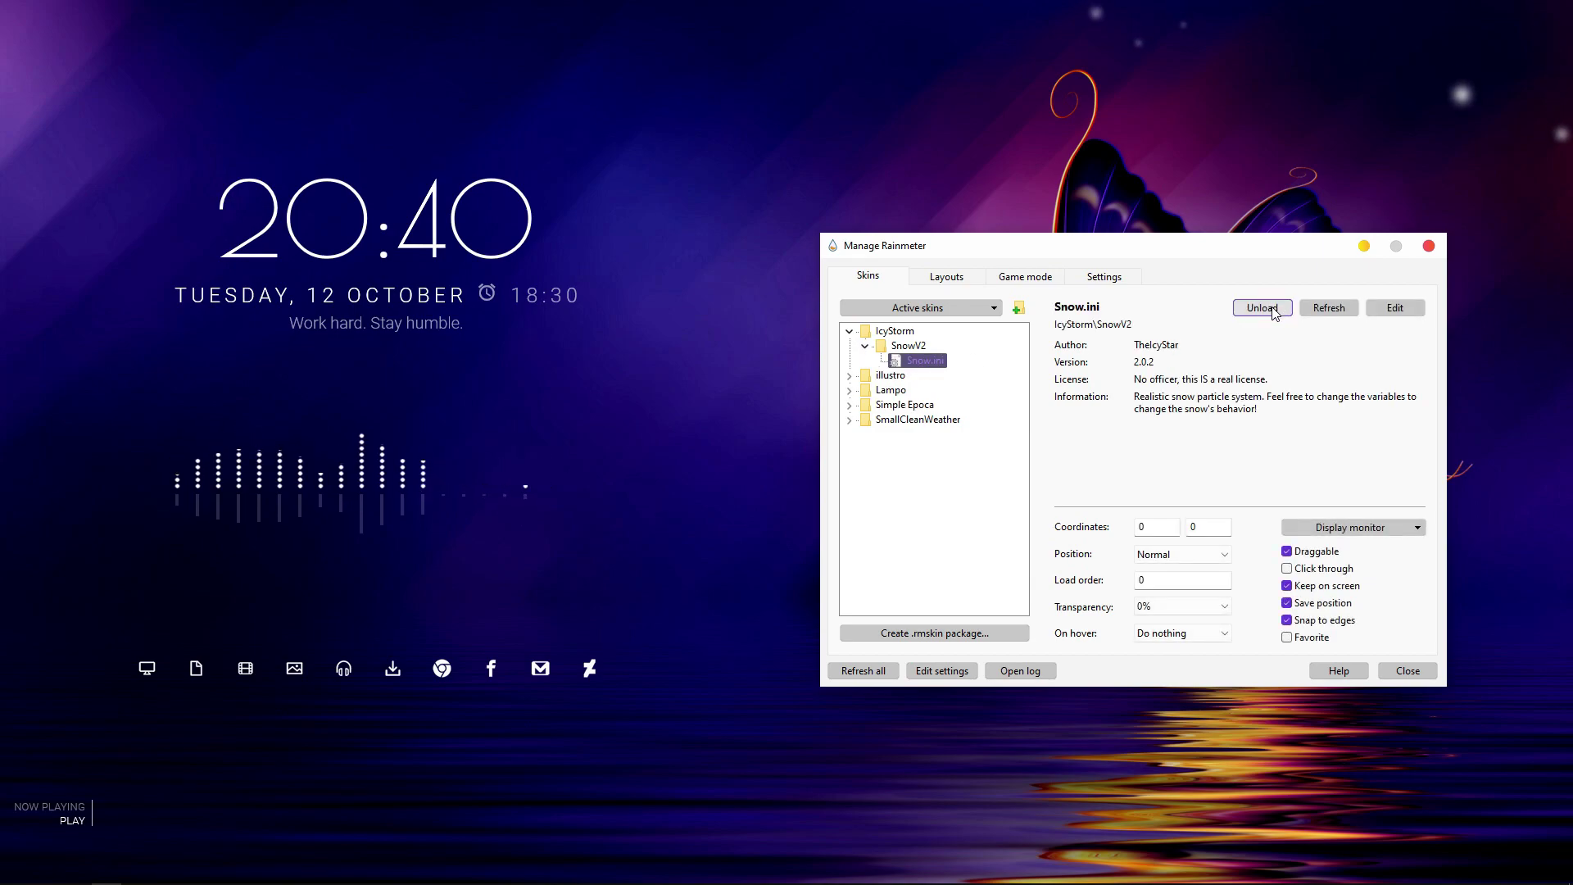
Step: Collapse the IcyStorm folder and load the SmallCleanWeather Static.ini skin
{"action": "key", "text": "Left"}
{"action": "key", "text": "Left"}
{"action": "key", "text": "Left"}
{"action": "key", "text": "Left"}
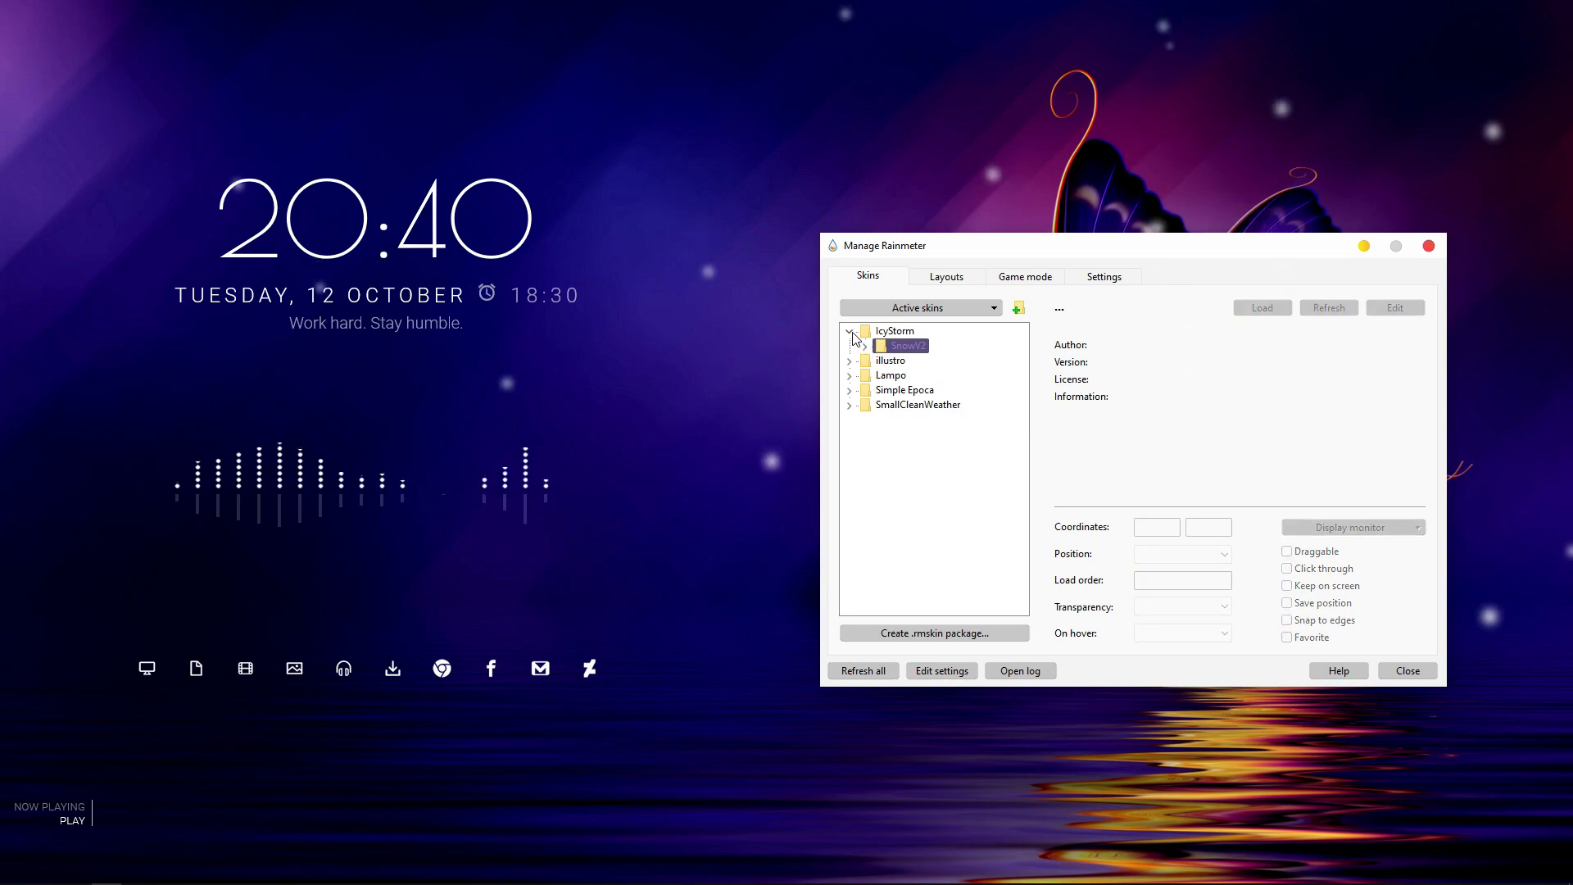
{"action": "left_click", "coordinate": [850, 390]}
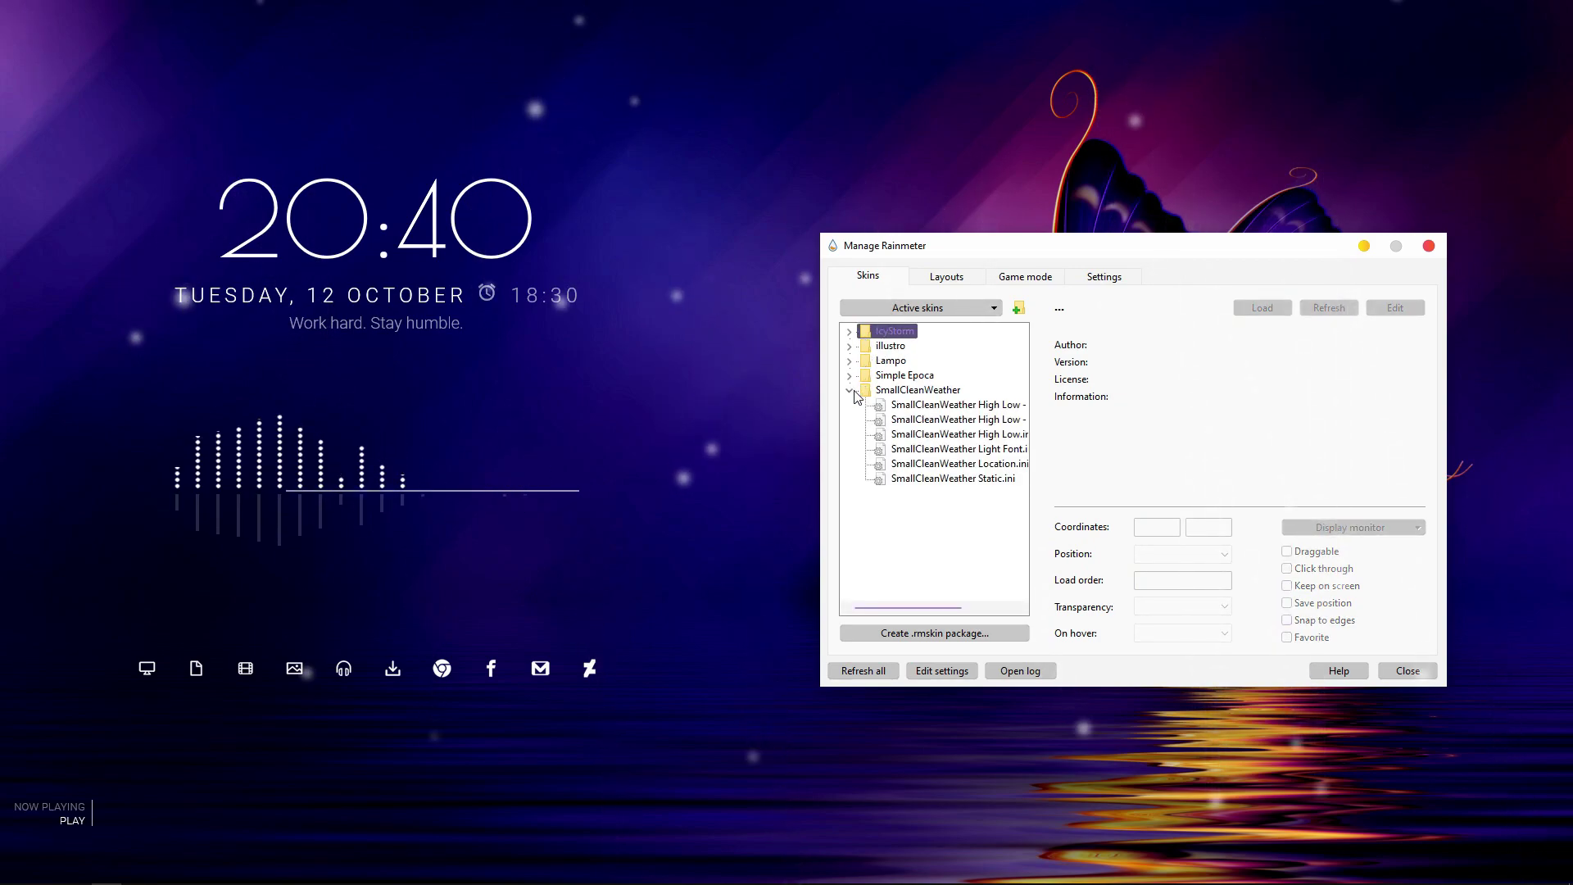
{"action": "left_click", "coordinate": [955, 479]}
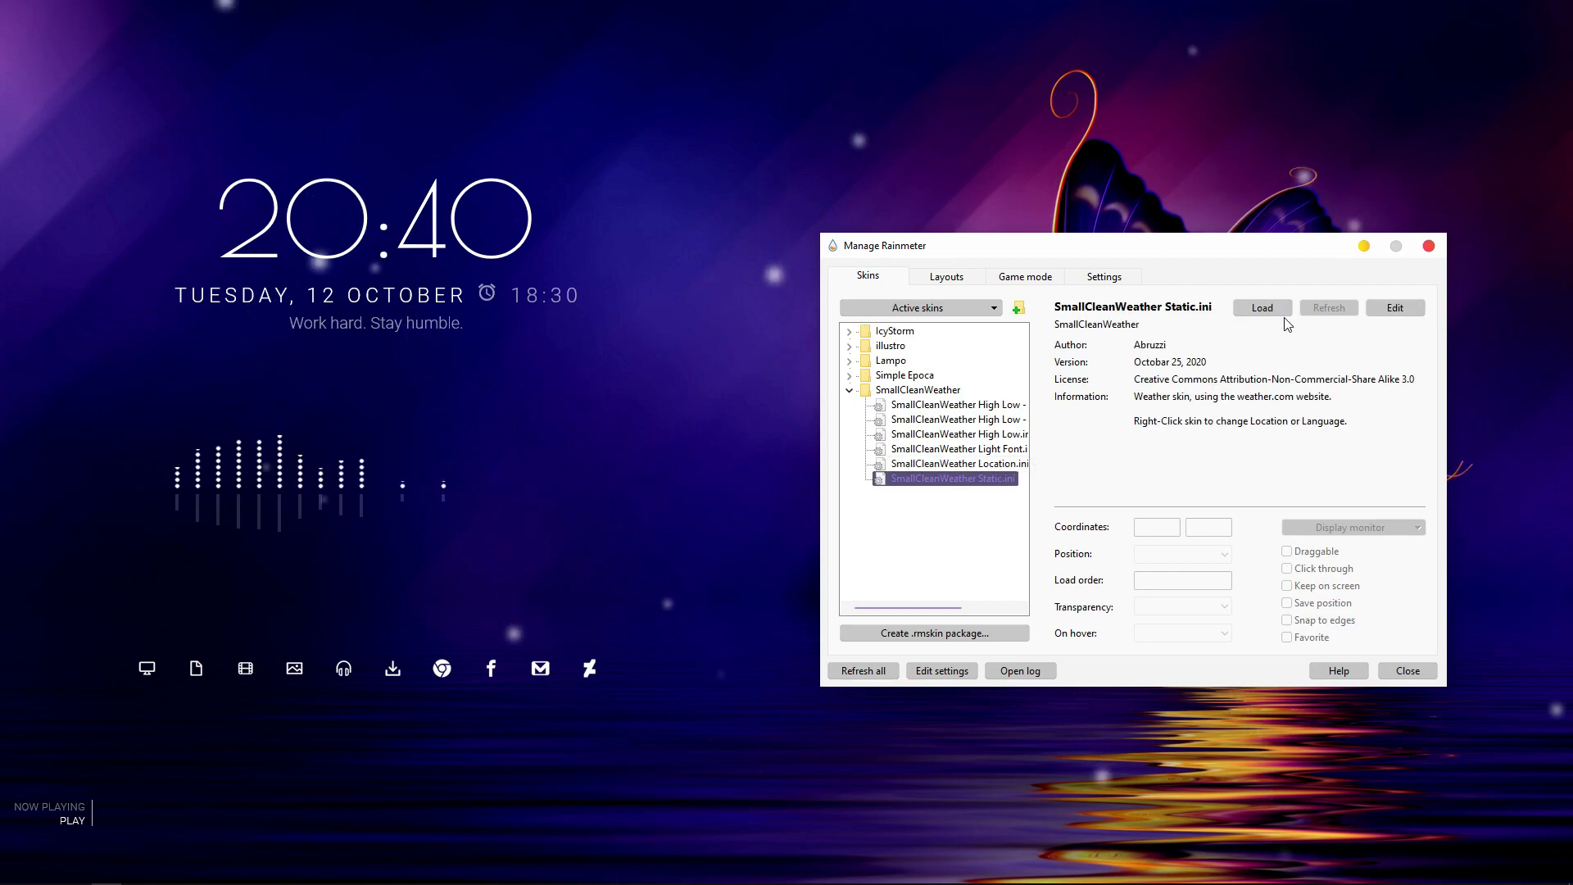
{"action": "left_click", "coordinate": [1262, 308]}
Step: Move the skin manager out of the way and place the weather skin in the desktop's upper-right corner at about 1671, 21
{"action": "left_click_drag", "start_coordinate": [1219, 246], "coordinate": [938, 345]}
{"action": "left_click_drag", "start_coordinate": [109, 41], "coordinate": [1439, 71]}
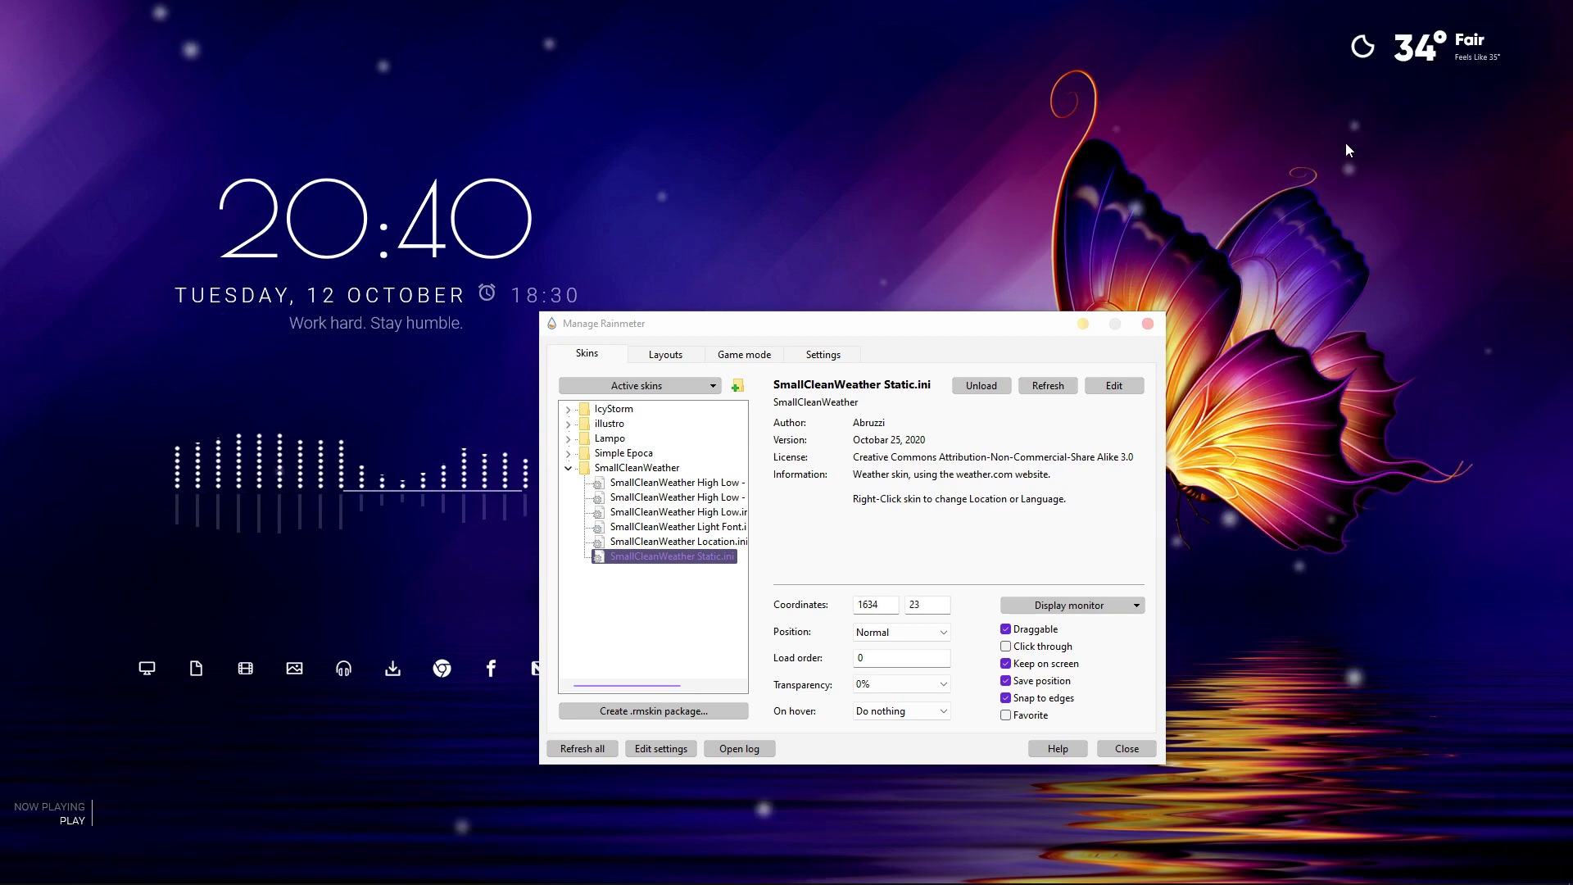
{"action": "left_click_drag", "start_coordinate": [1417, 107], "coordinate": [1427, 96]}
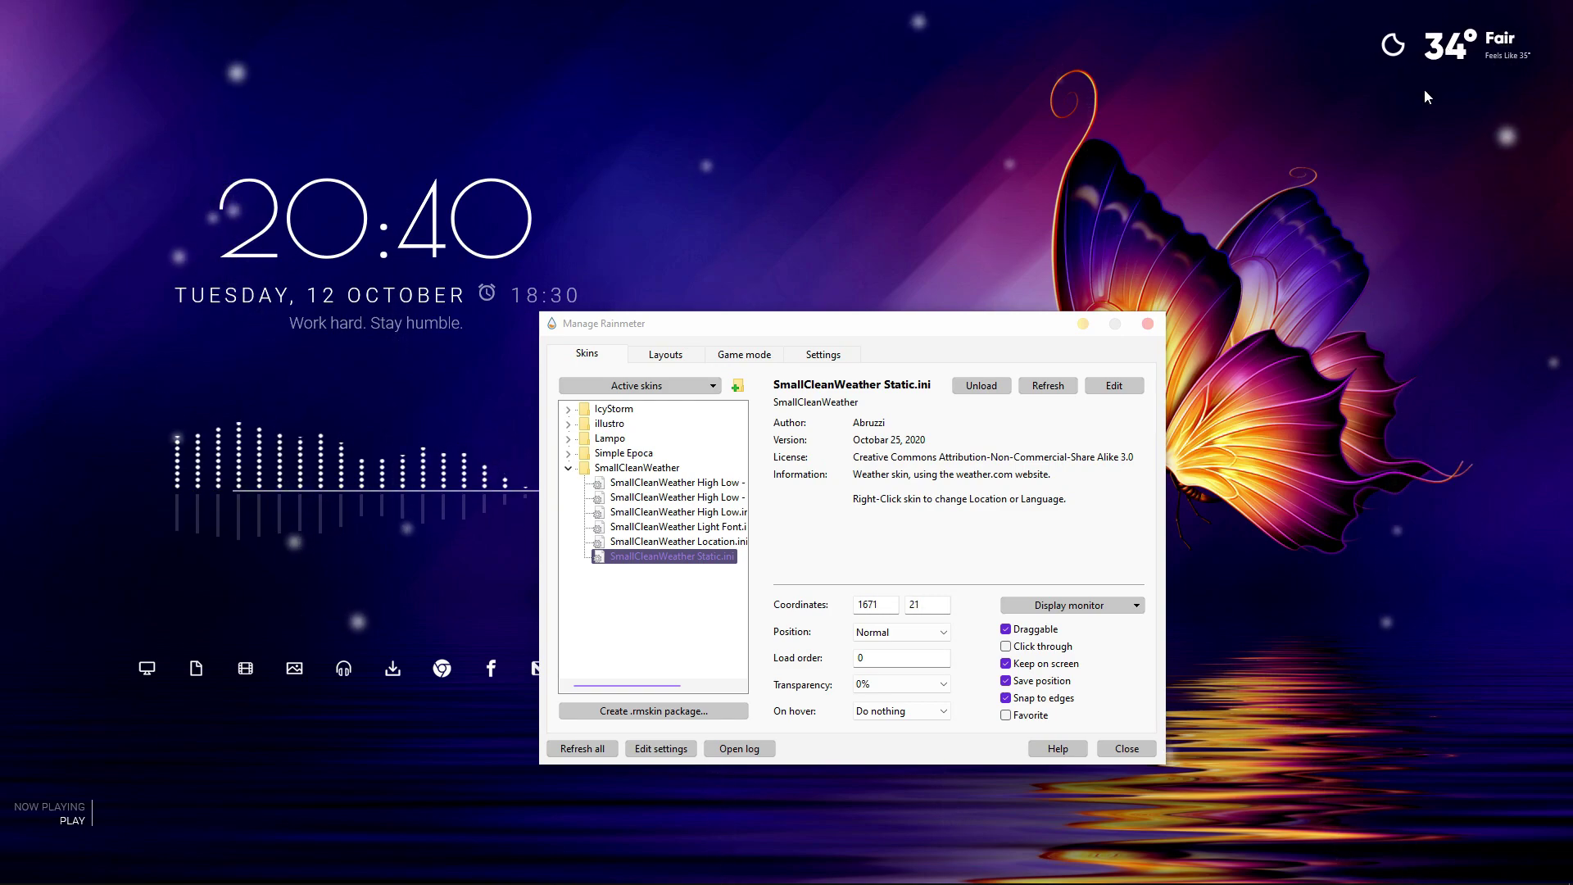
Step: Set the SmallCleanWeather Static.ini skin's position to On desktop and close the skin manager
{"action": "left_click", "coordinate": [881, 633]}
{"action": "left_click", "coordinate": [879, 648]}
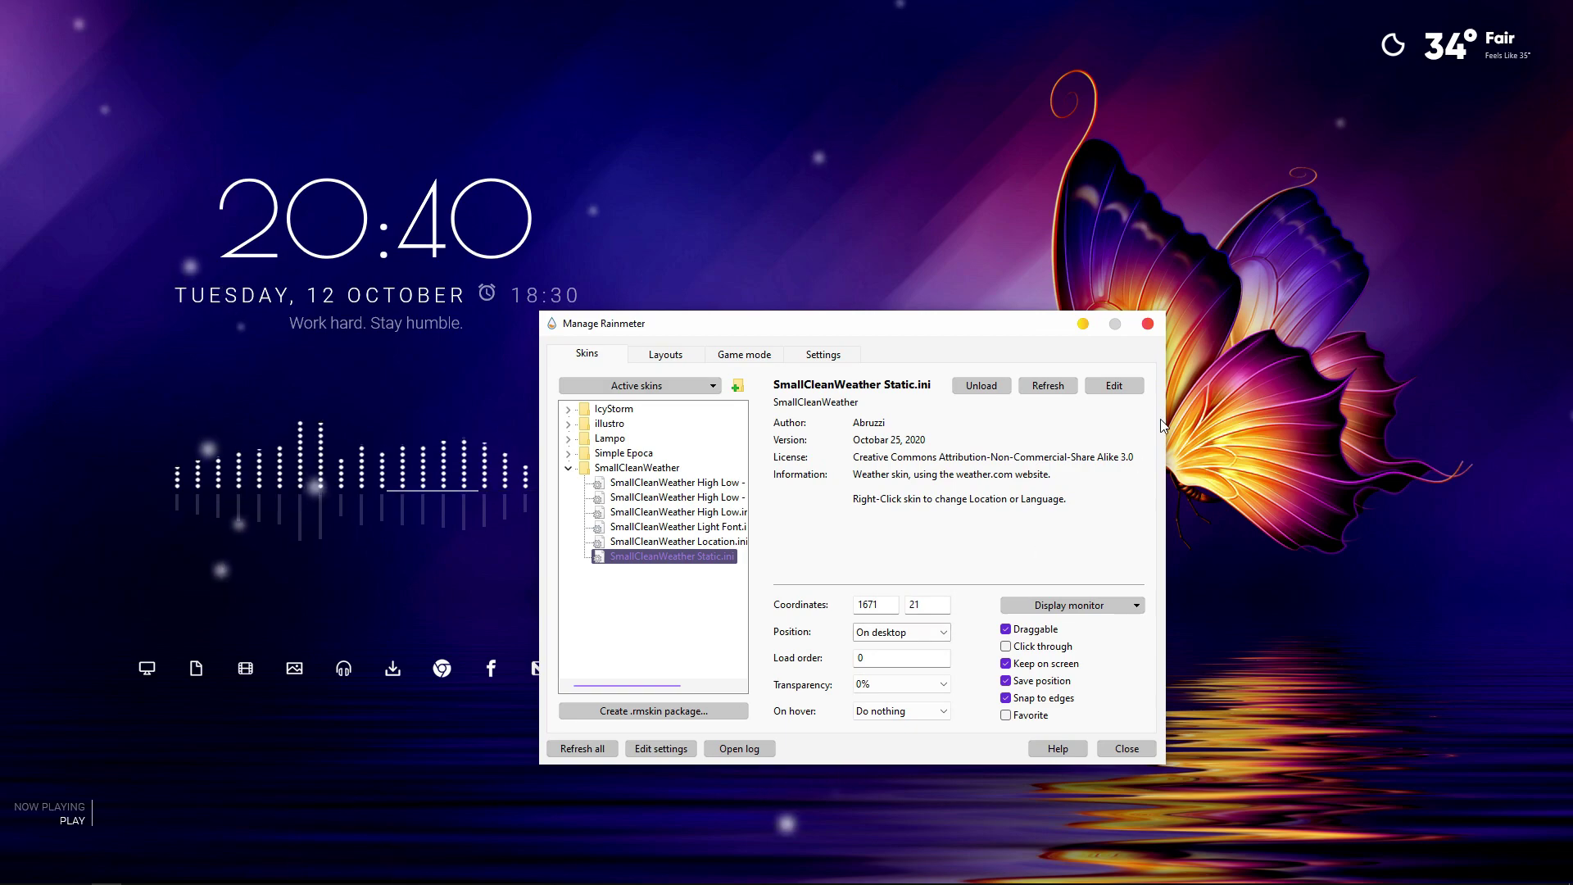
{"action": "left_click", "coordinate": [1148, 324]}
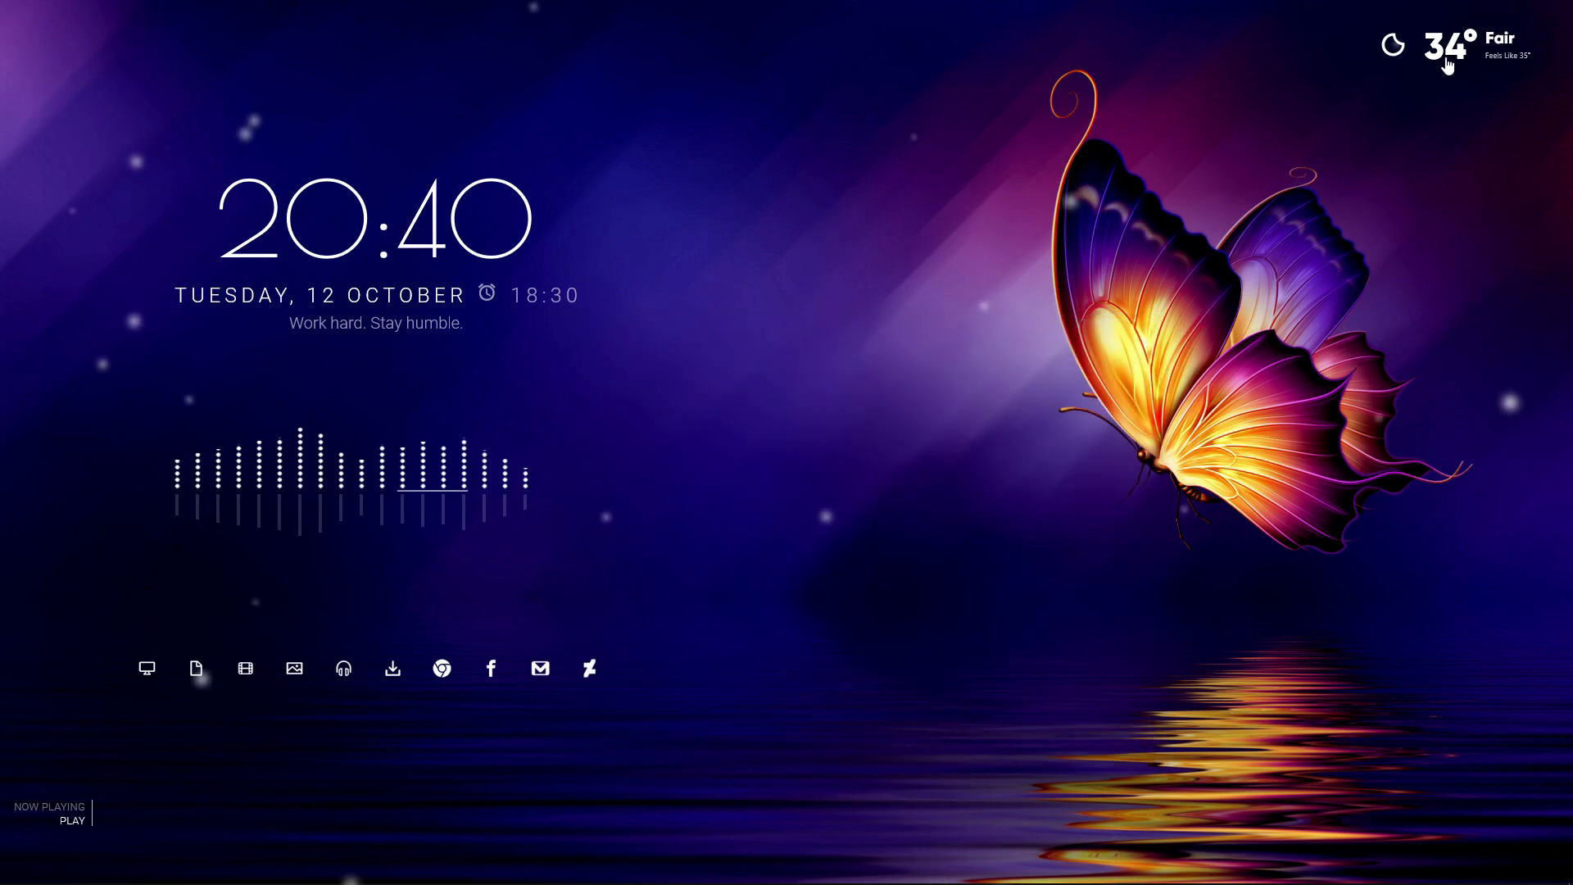
Step: Open the weather skin's variables file, review the latitude and longitude entries and the Google Maps note, and close the file unchanged
{"action": "right_click", "coordinate": [1447, 58]}
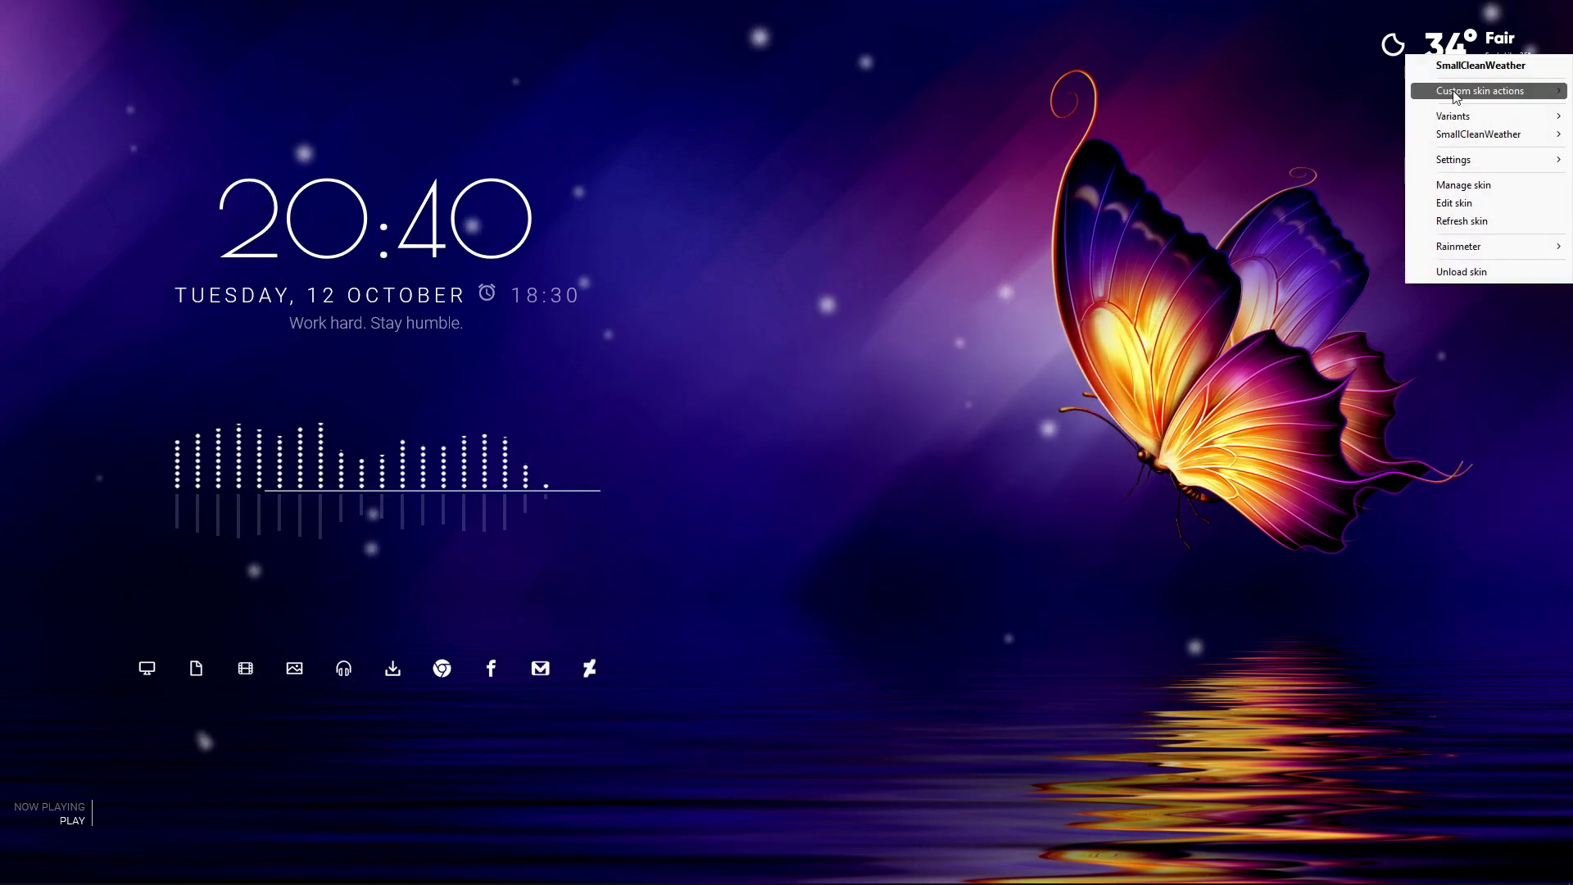
{"action": "mouse_move", "coordinate": [1457, 97]}
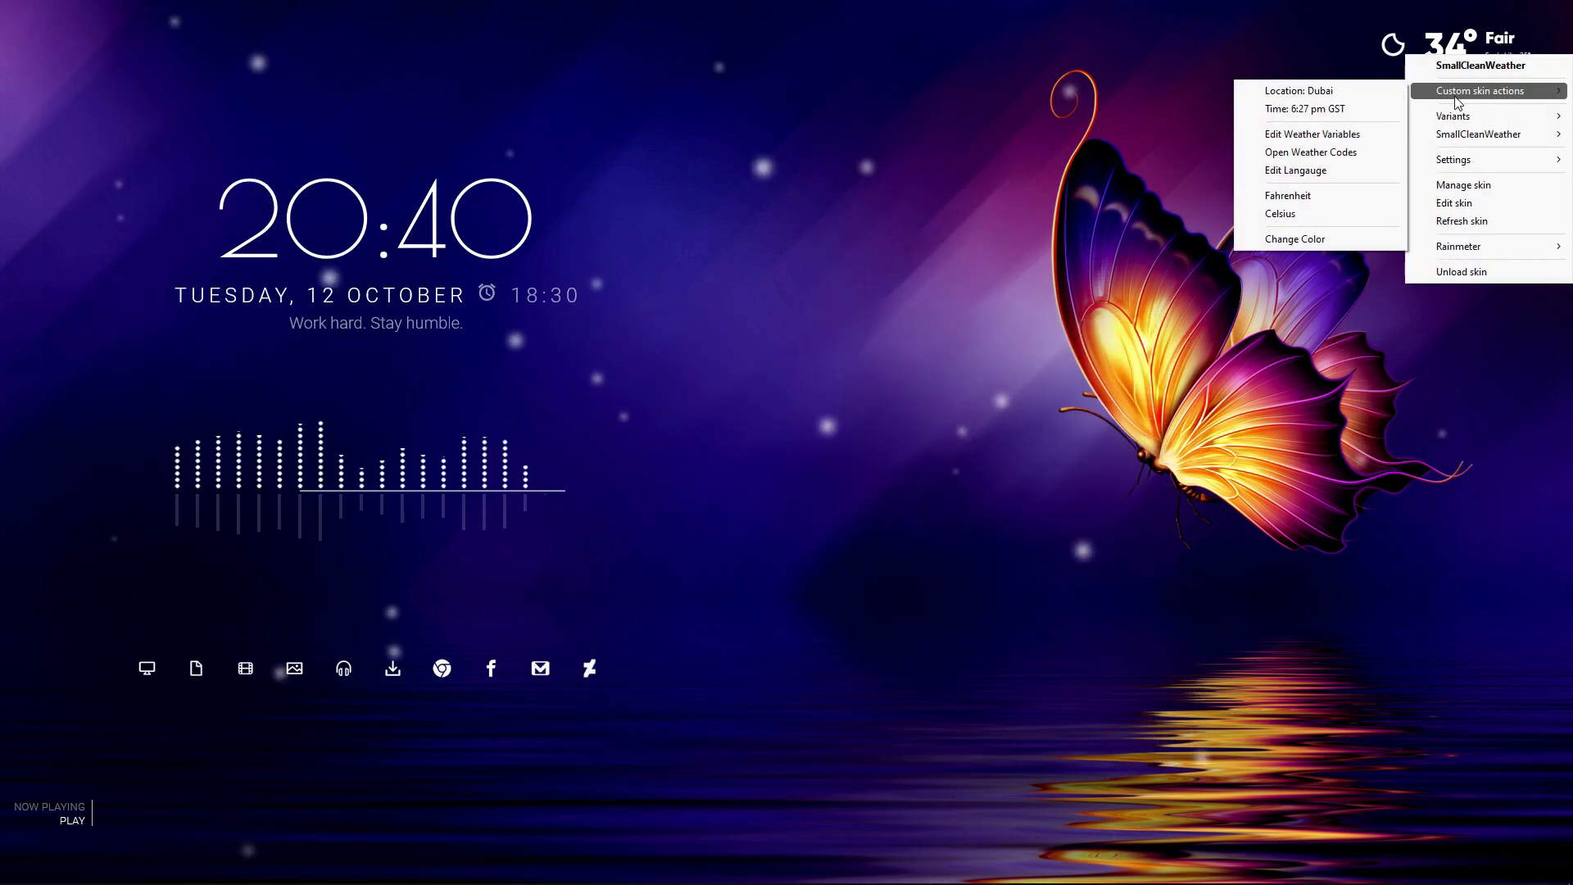
{"action": "left_click", "coordinate": [1287, 135]}
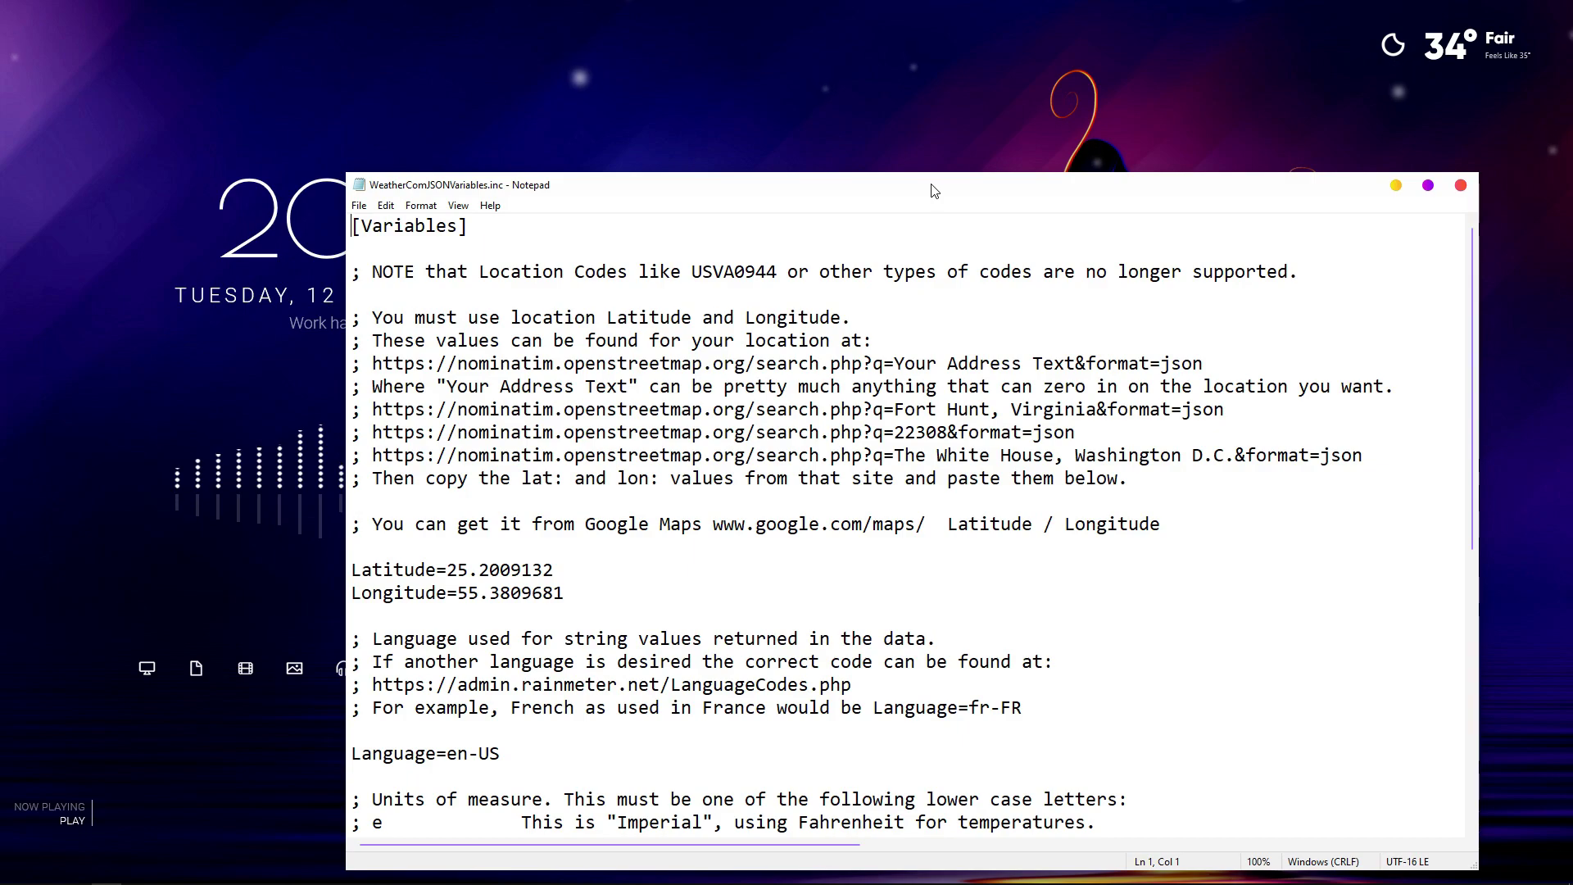
{"action": "left_click", "coordinate": [373, 448]}
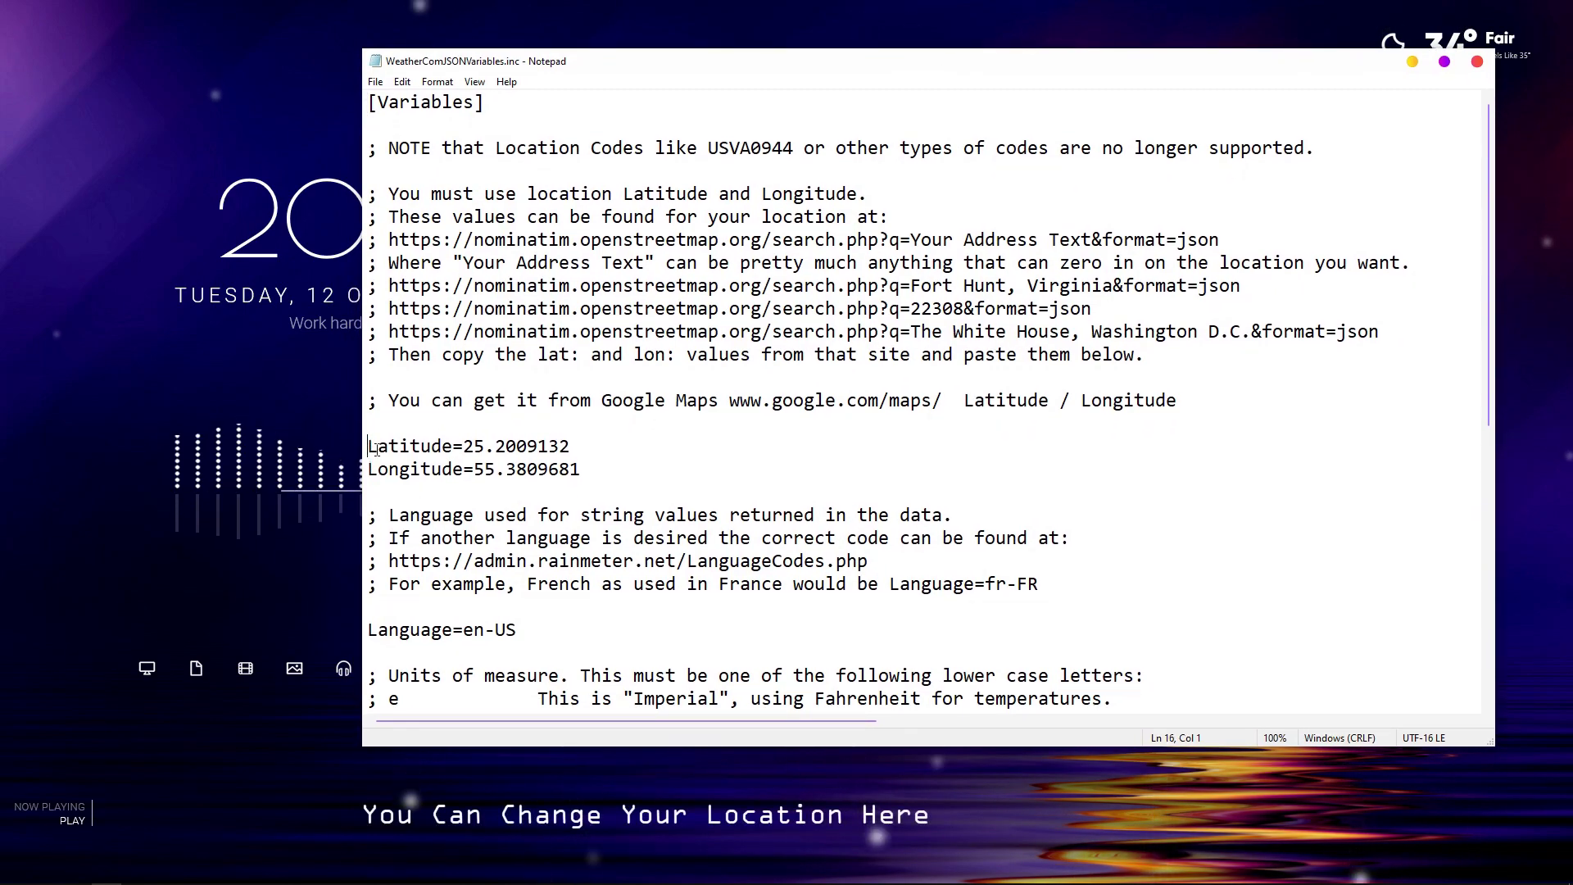
{"action": "double_click", "coordinate": [401, 471]}
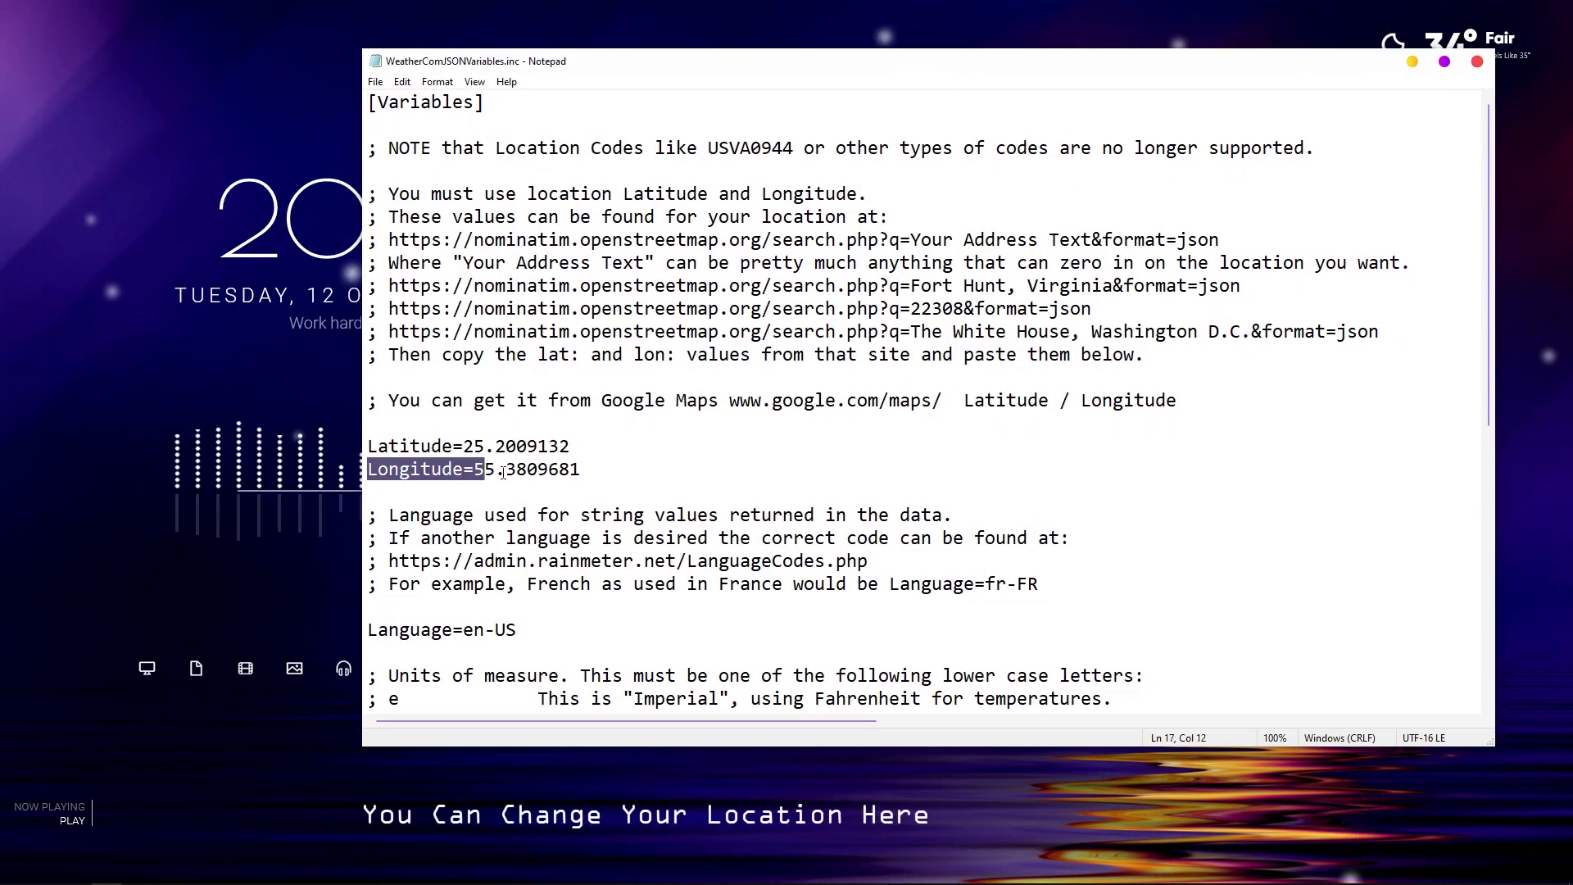
{"action": "left_click_drag", "start_coordinate": [388, 401], "coordinate": [1184, 402]}
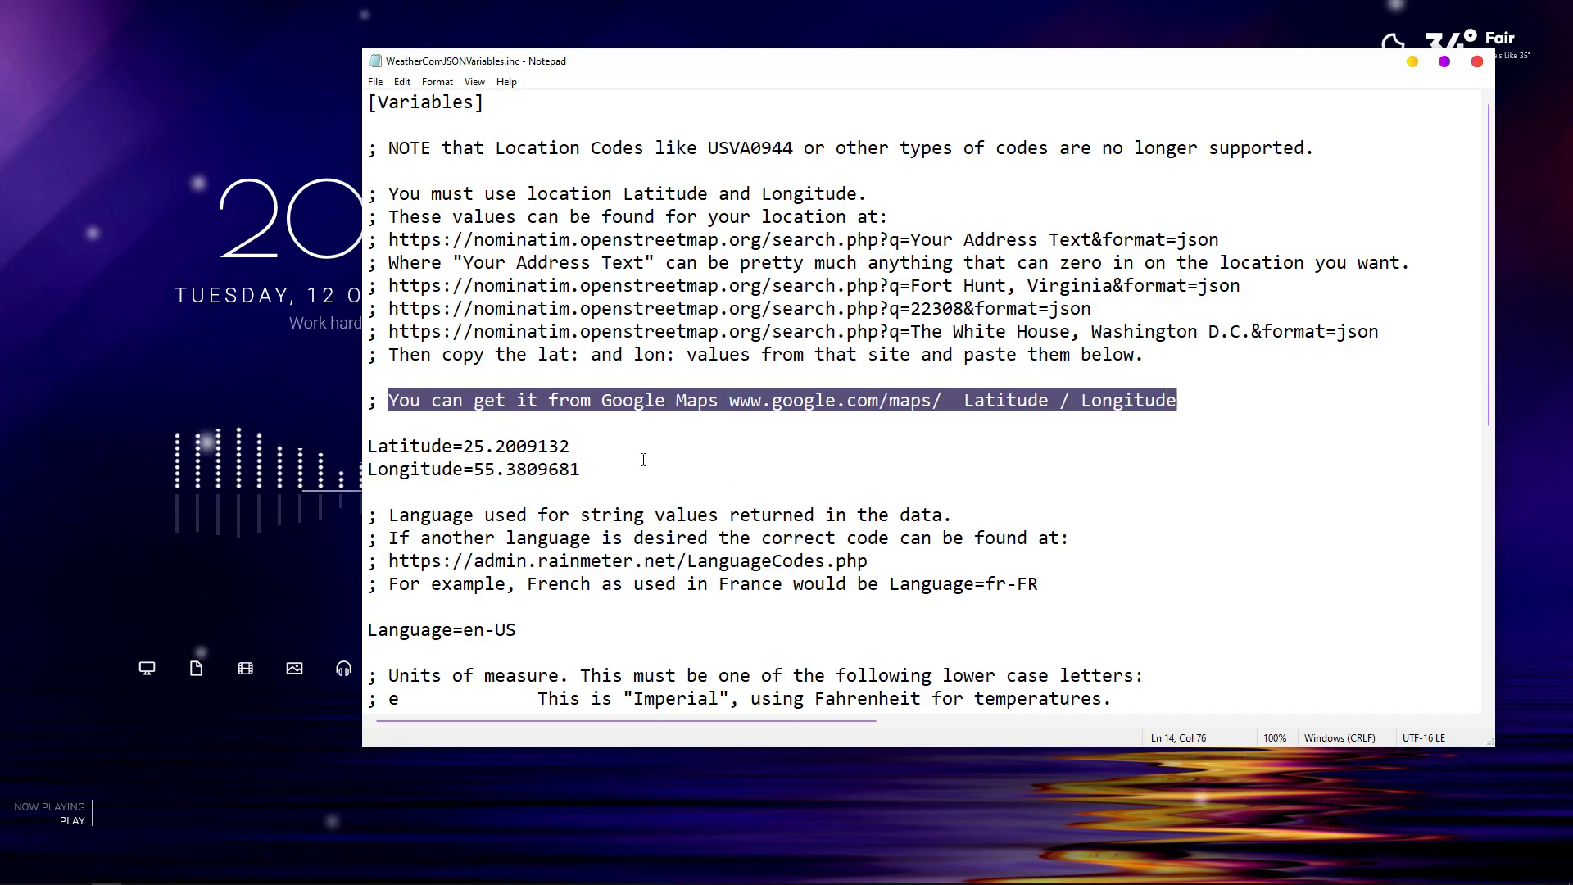
{"action": "left_click", "coordinate": [1477, 61]}
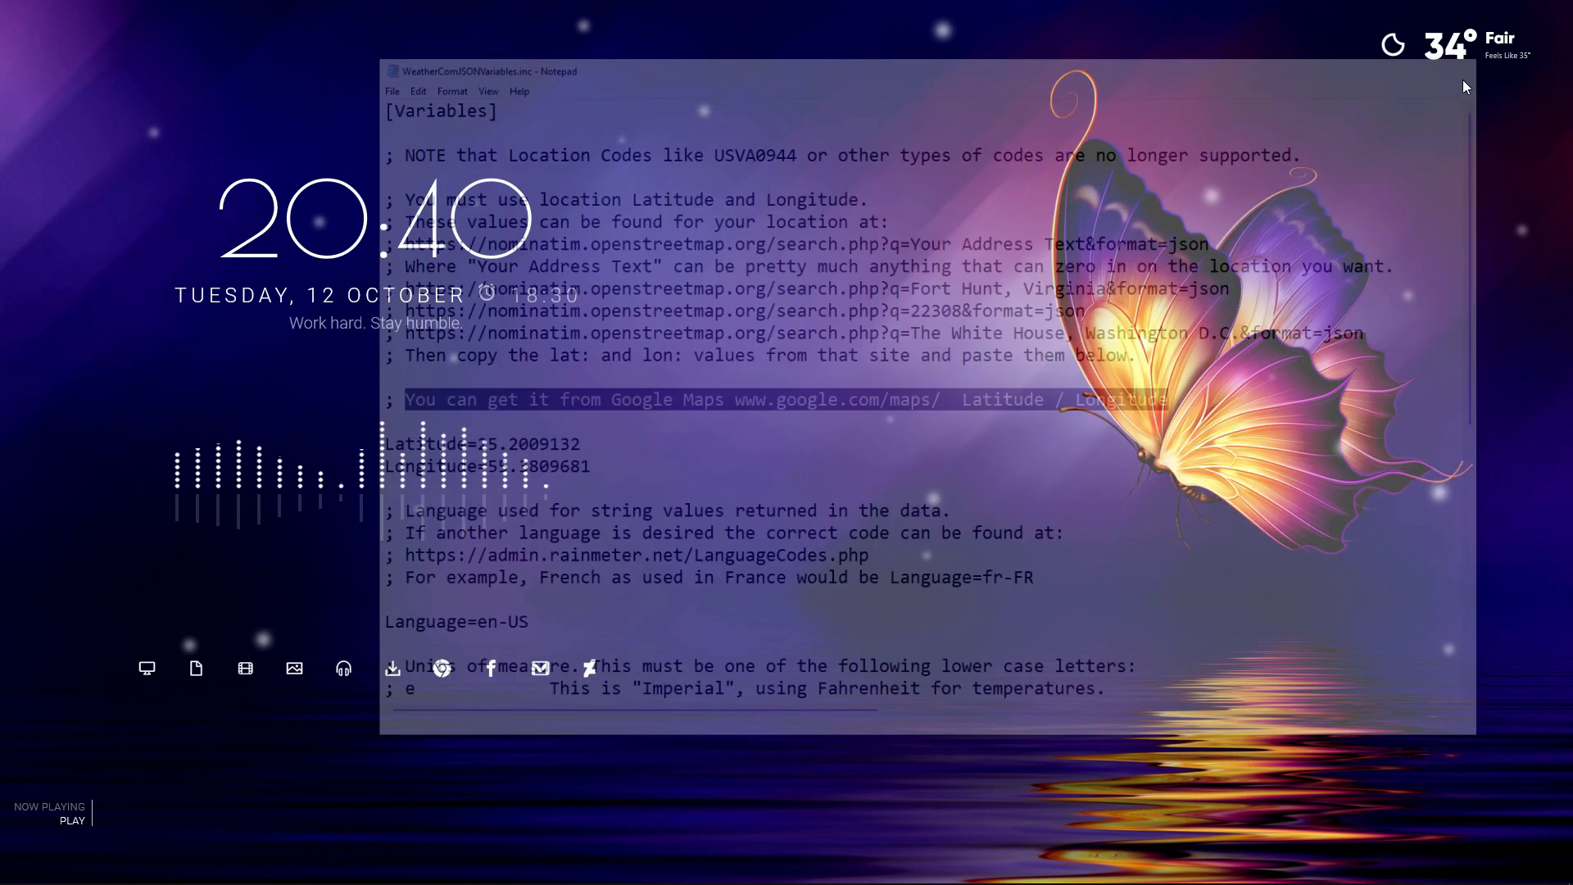